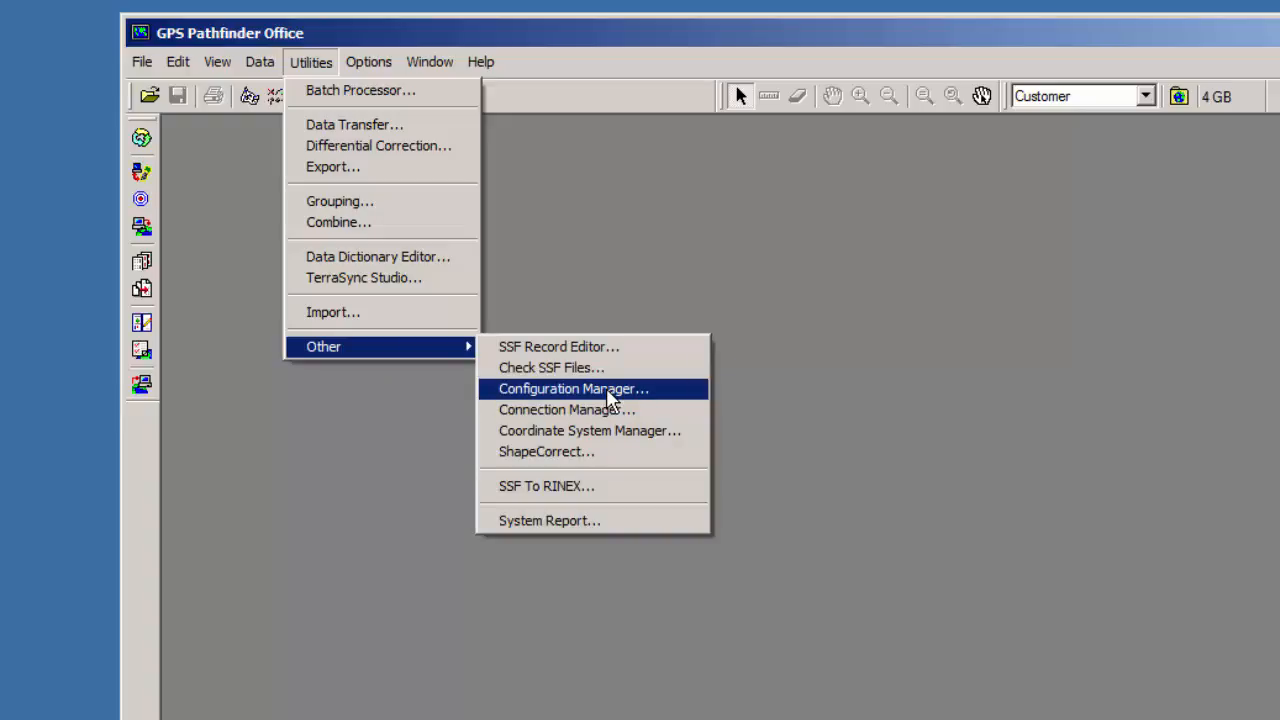
Step: Open the Configuration Manager utility and create a new TerraSync configuration
{"action": "left_click", "coordinate": [605, 390]}
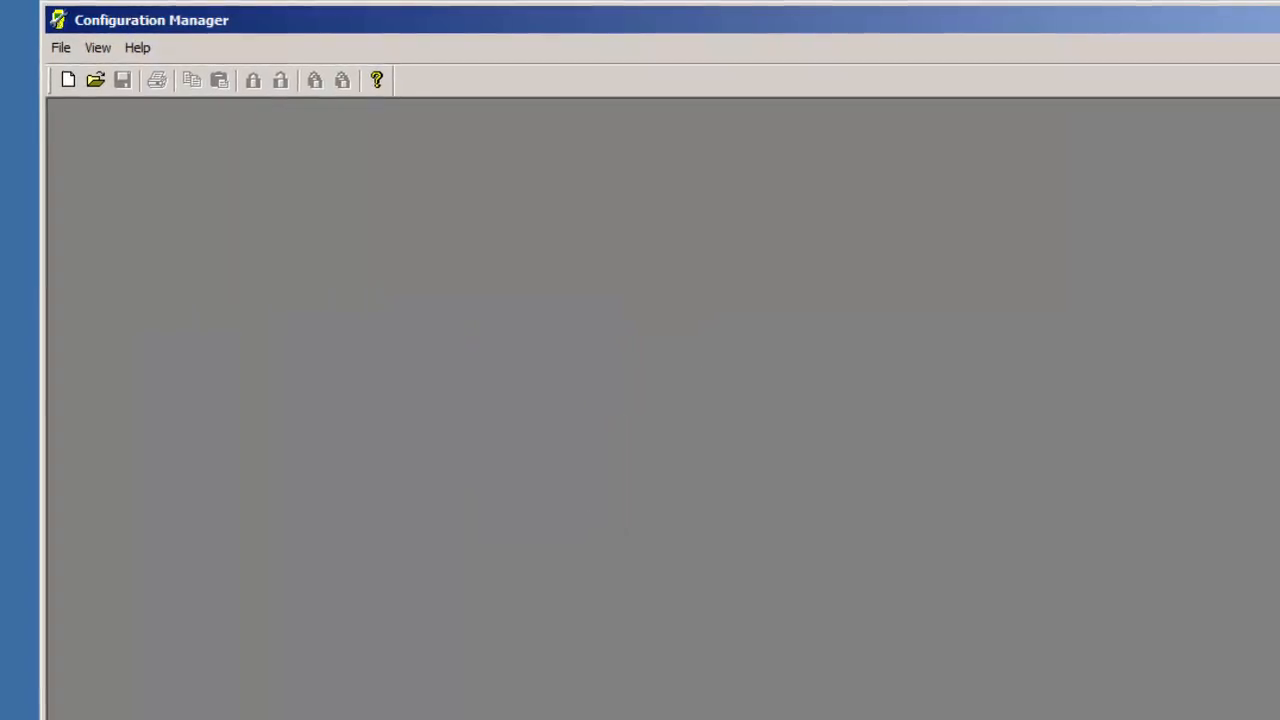
{"action": "left_click", "coordinate": [60, 47]}
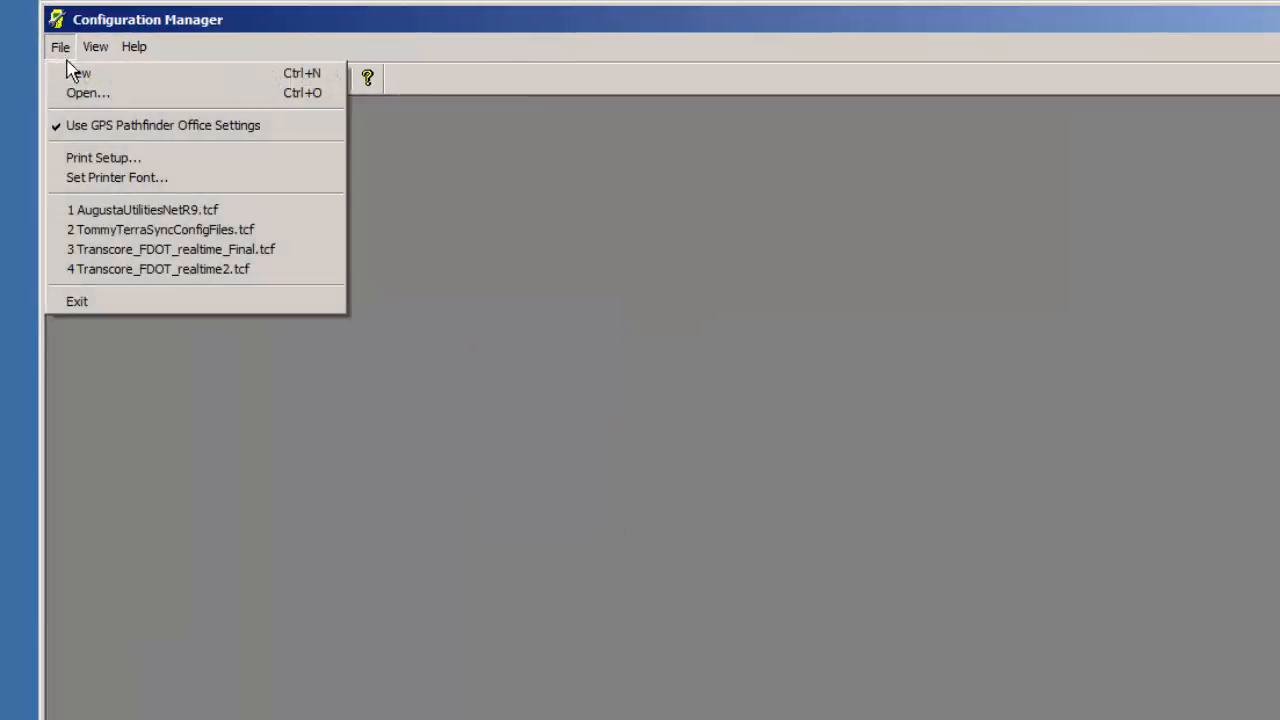
{"action": "left_click", "coordinate": [79, 75]}
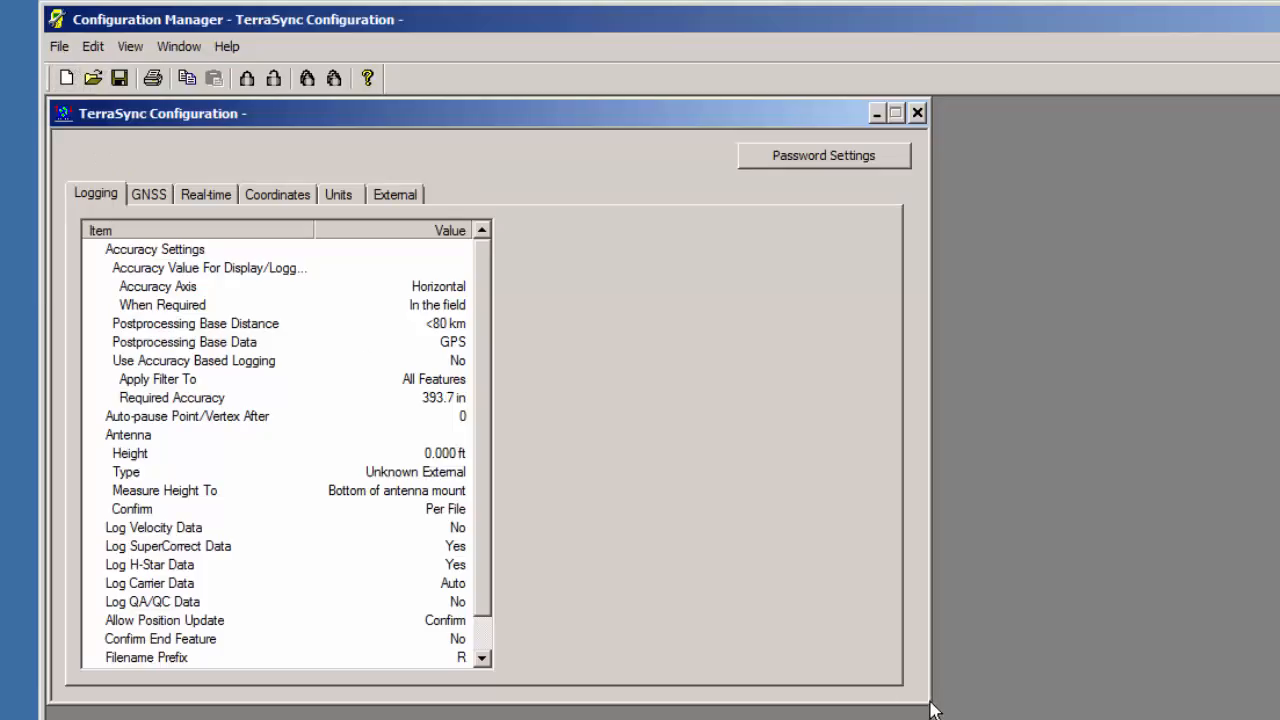
Step: Review the accuracy display and logging settings, and set When Required to Postprocessed
{"action": "left_click", "coordinate": [174, 257]}
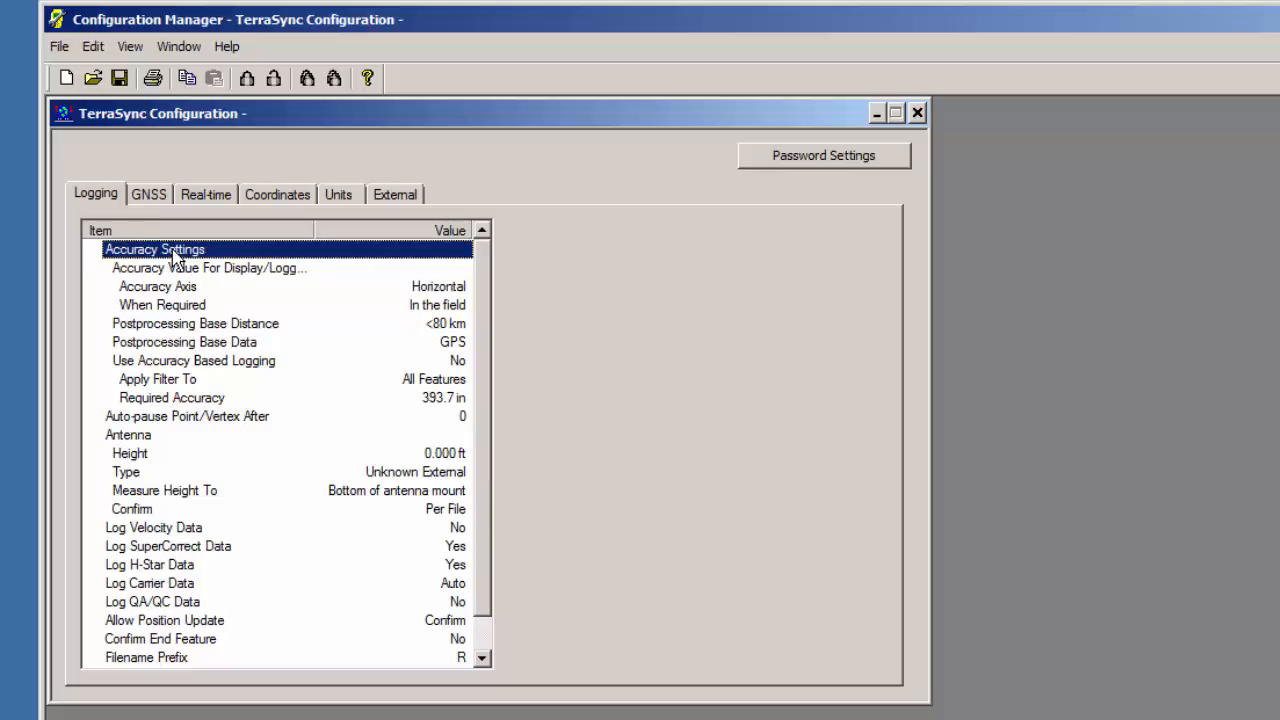
{"action": "left_click", "coordinate": [180, 270]}
{"action": "left_click", "coordinate": [184, 288]}
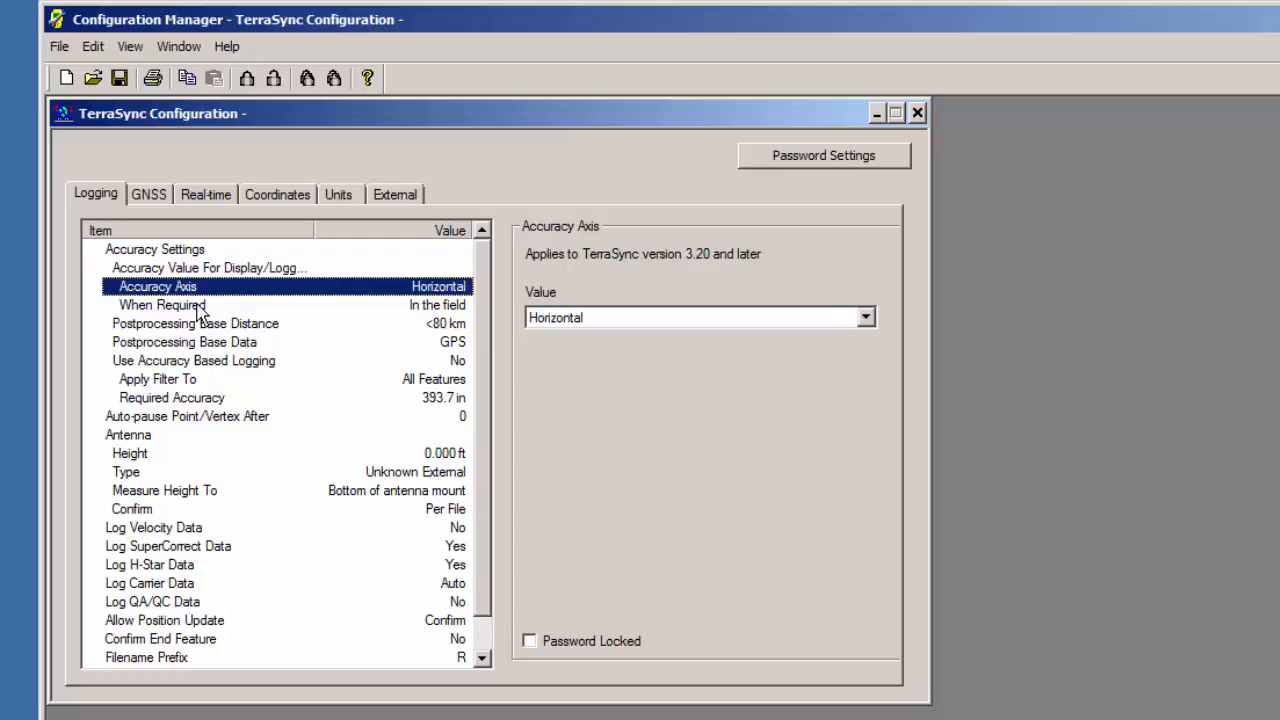
{"action": "left_click", "coordinate": [200, 308]}
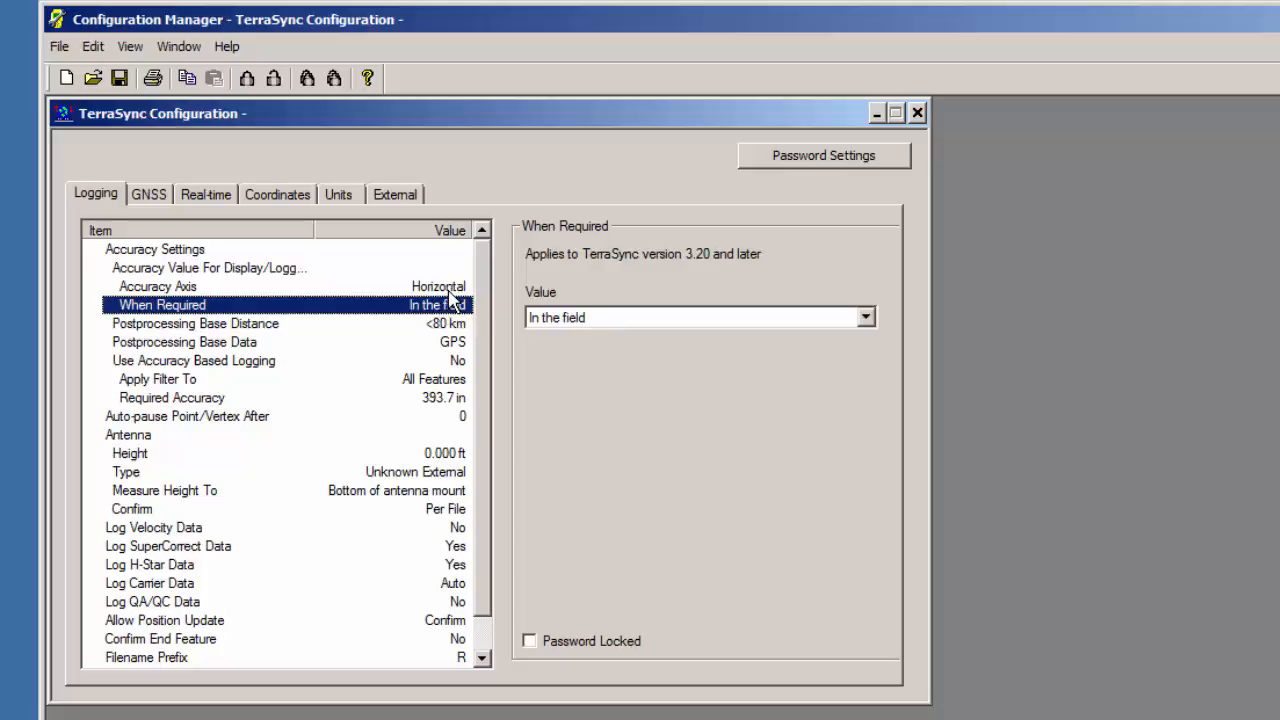
{"action": "left_click", "coordinate": [450, 292]}
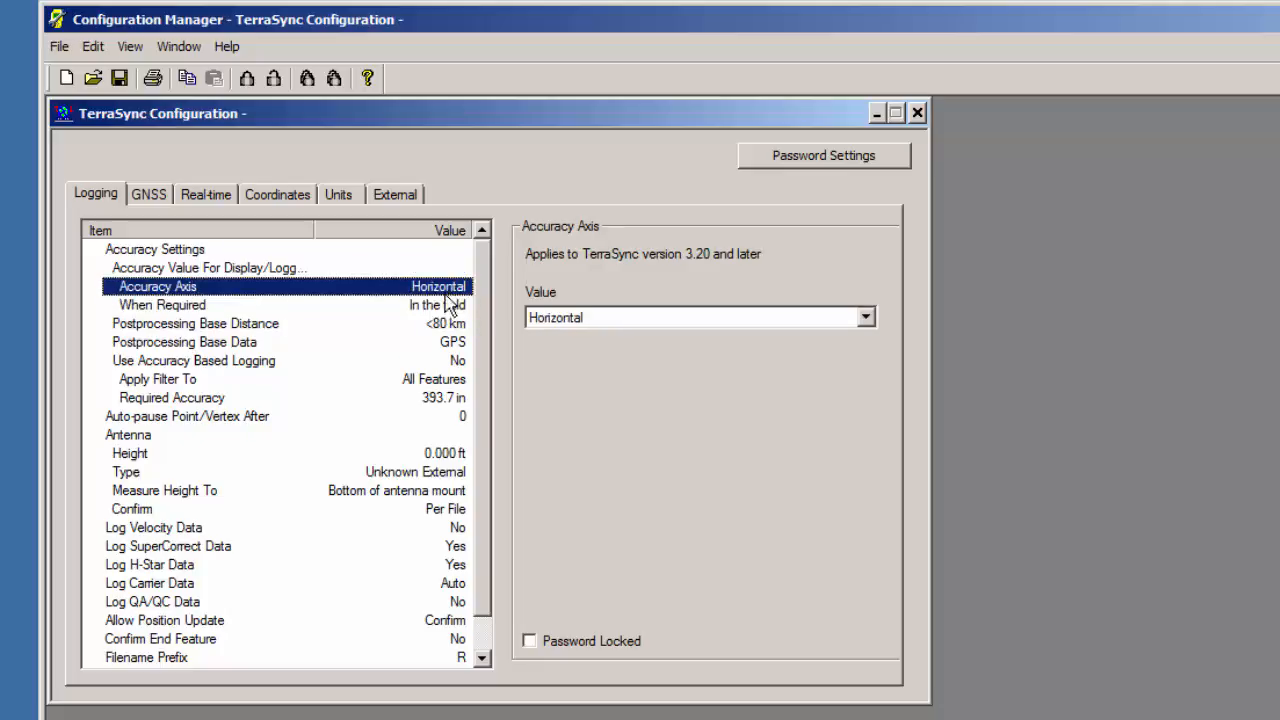
{"action": "left_click", "coordinate": [447, 308]}
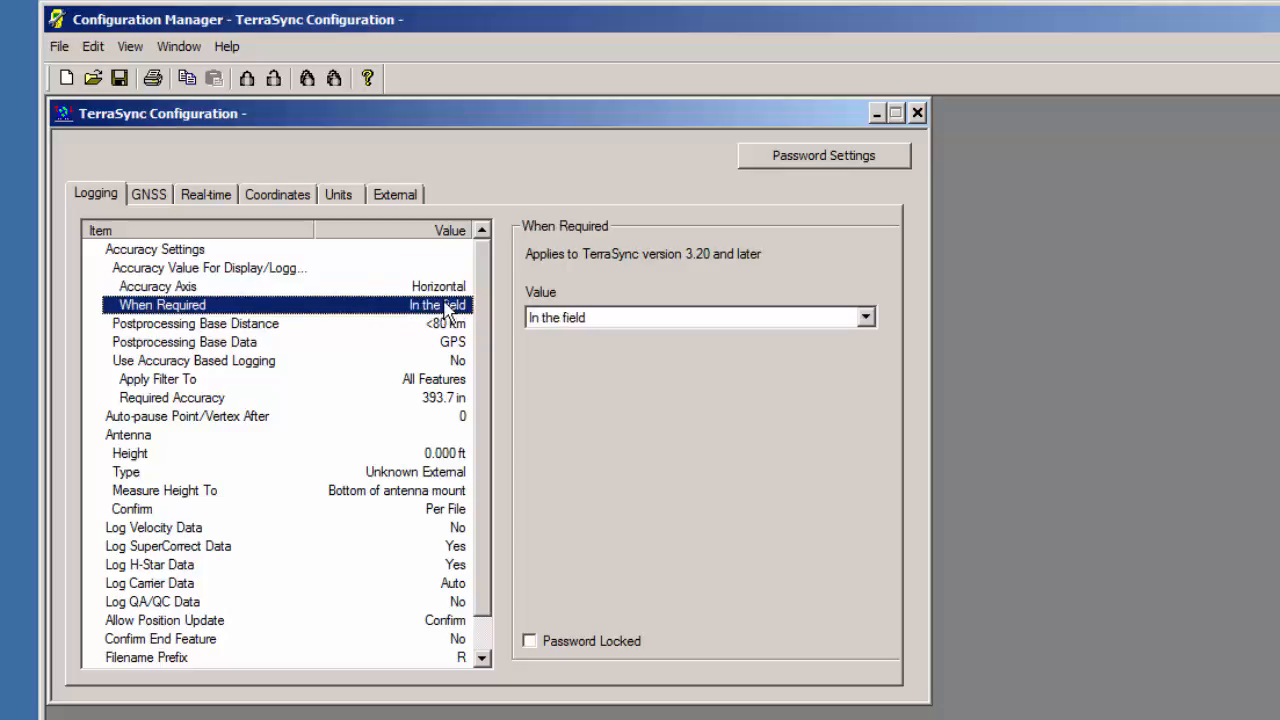
{"action": "left_click", "coordinate": [725, 318]}
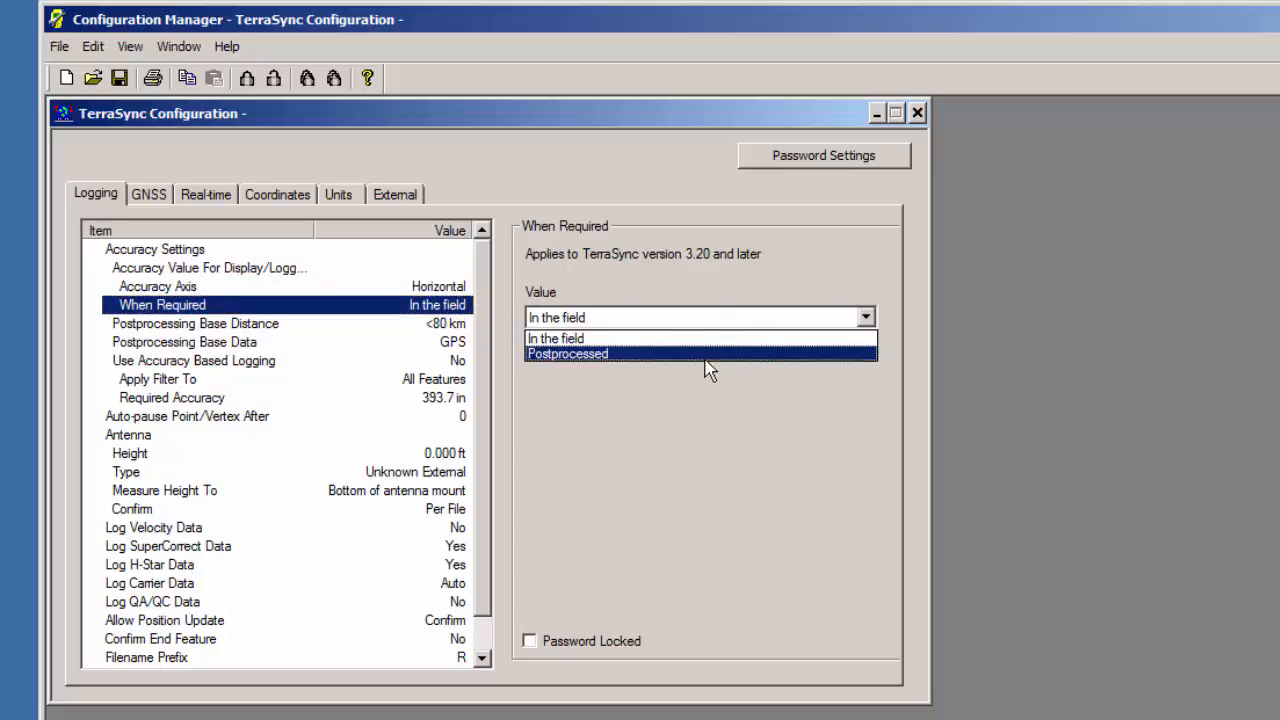
{"action": "left_click", "coordinate": [707, 357]}
Step: Set Postprocessing Base Distance to <25 km and Postprocessing Base Data to Multi-constellation
{"action": "left_click", "coordinate": [452, 326]}
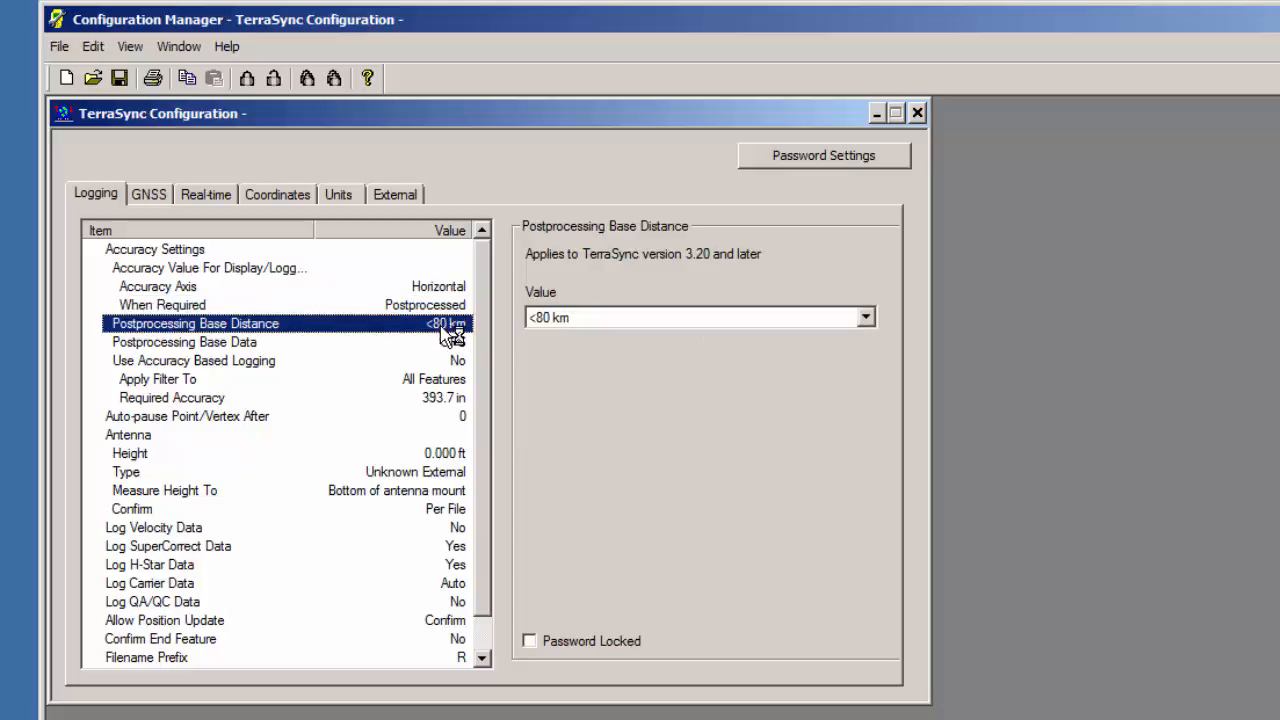
{"action": "left_click", "coordinate": [601, 323]}
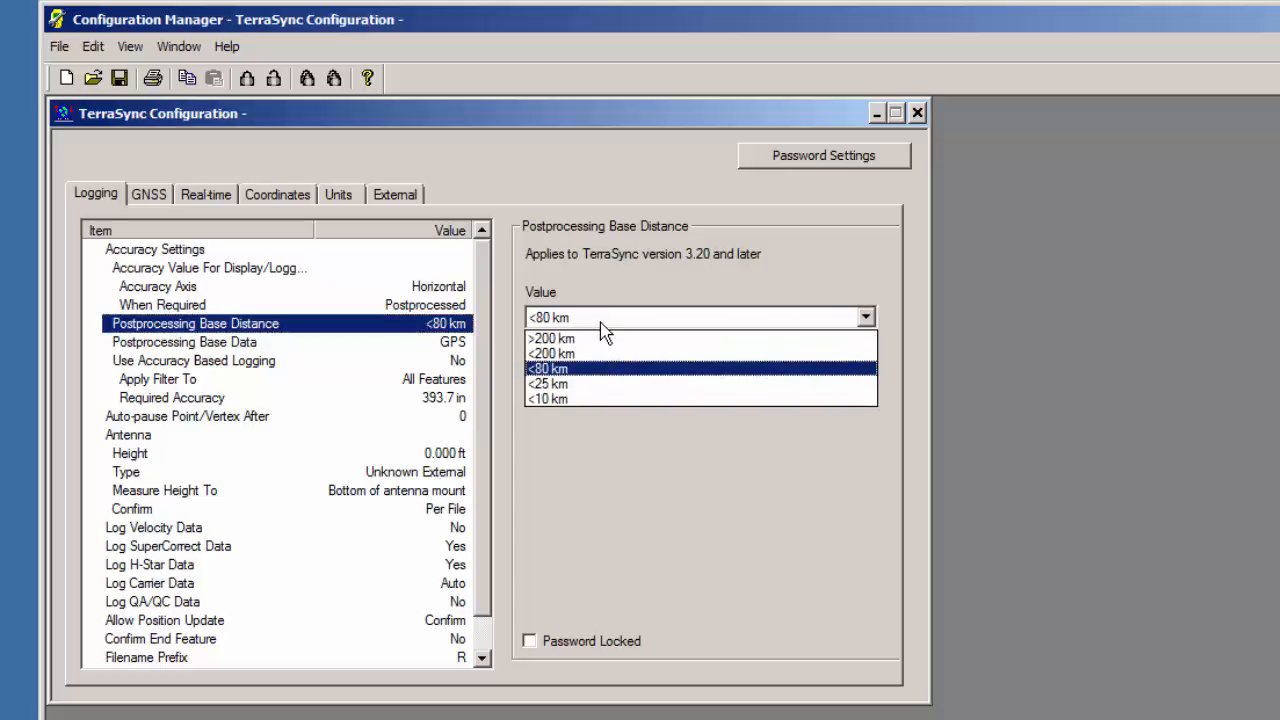
{"action": "left_click", "coordinate": [568, 384]}
{"action": "left_click", "coordinate": [463, 346]}
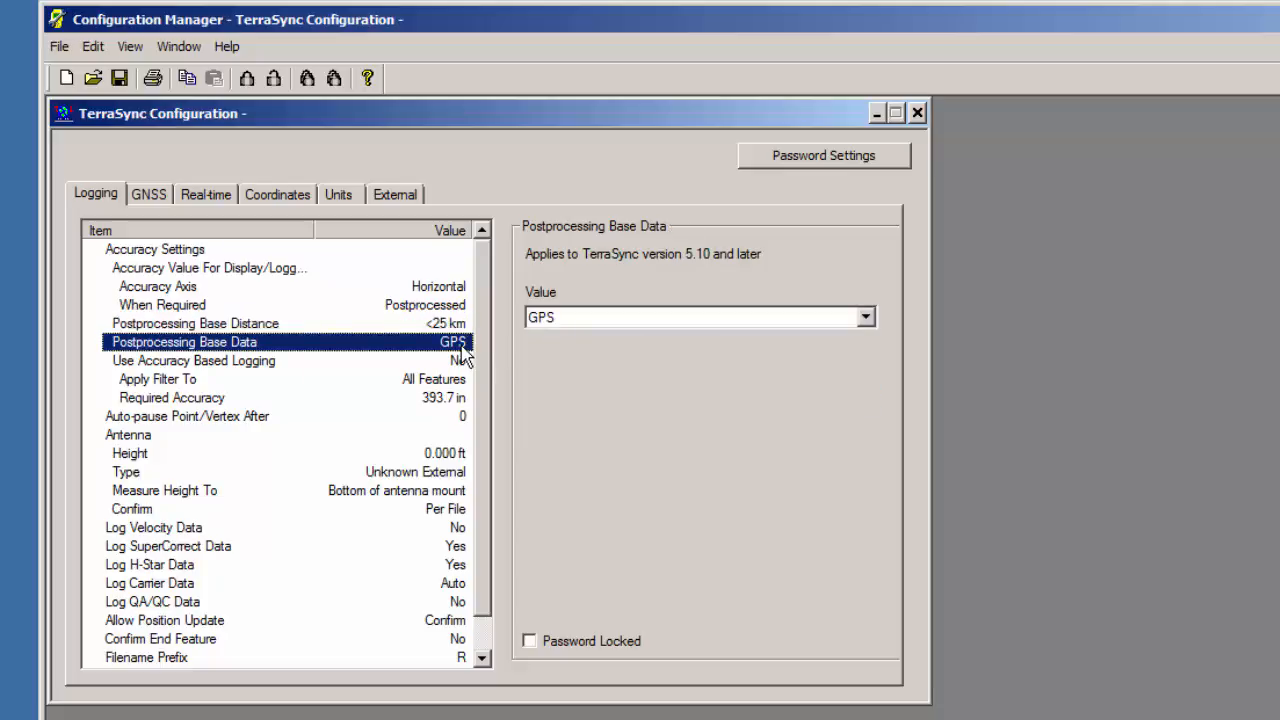
{"action": "left_click", "coordinate": [577, 326]}
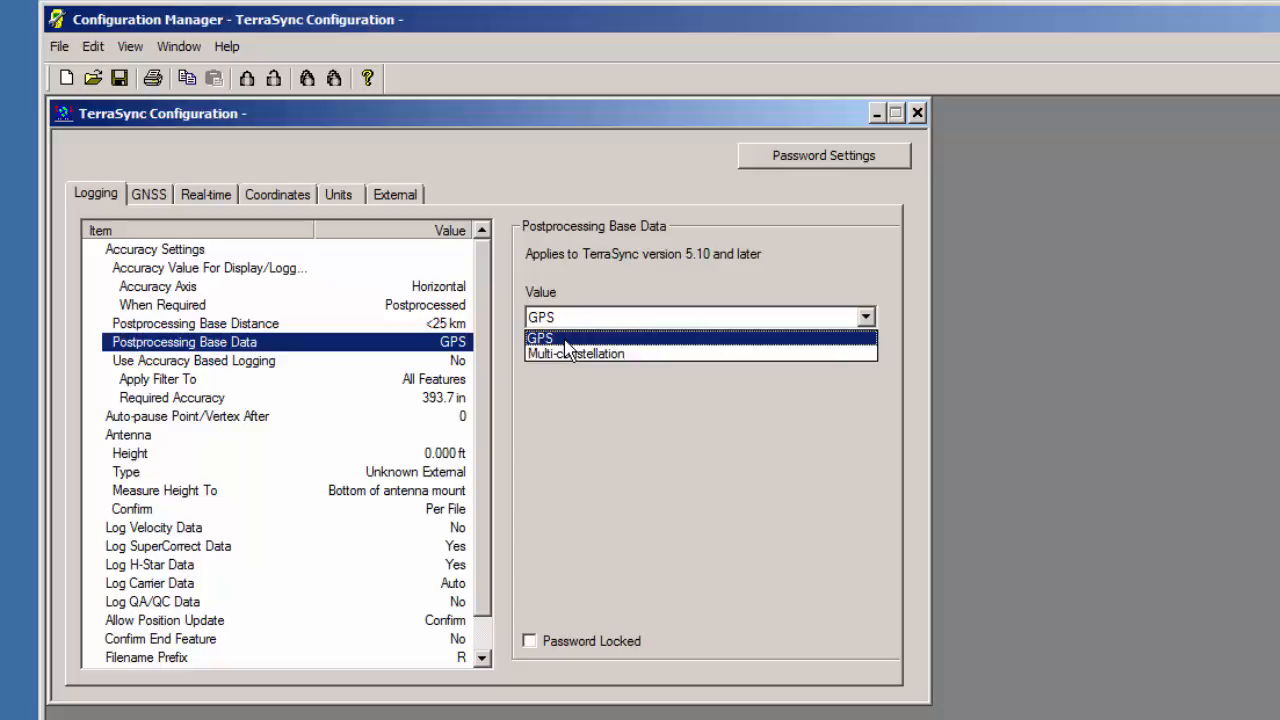
{"action": "left_click", "coordinate": [567, 355]}
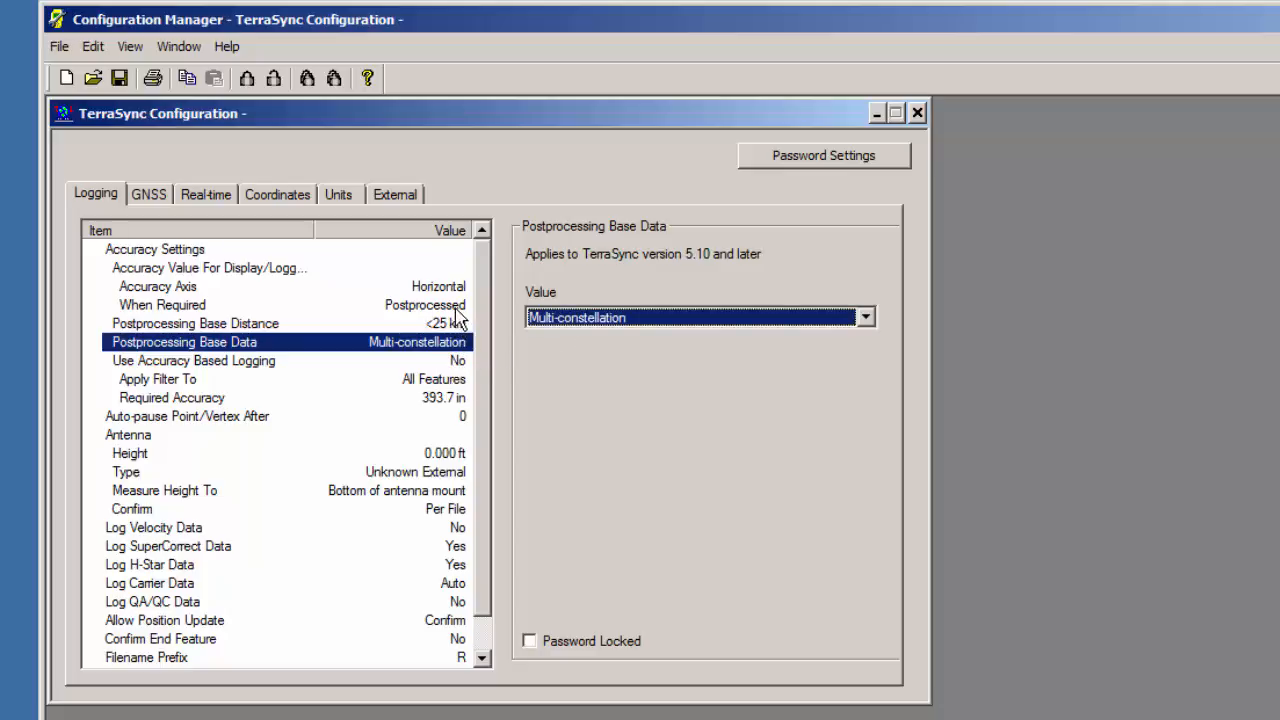
Step: Set When Required for the accuracy value back to In the field
{"action": "left_click", "coordinate": [459, 305]}
{"action": "left_click", "coordinate": [584, 320]}
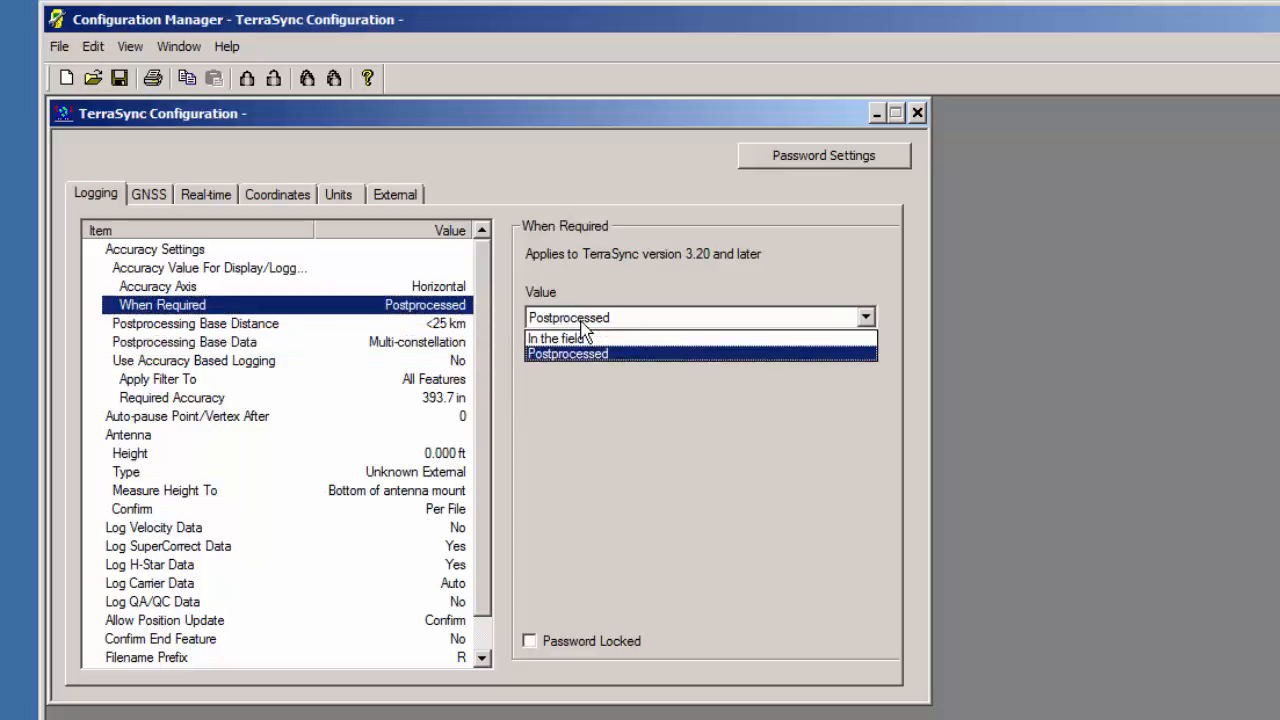
{"action": "left_click", "coordinate": [586, 340]}
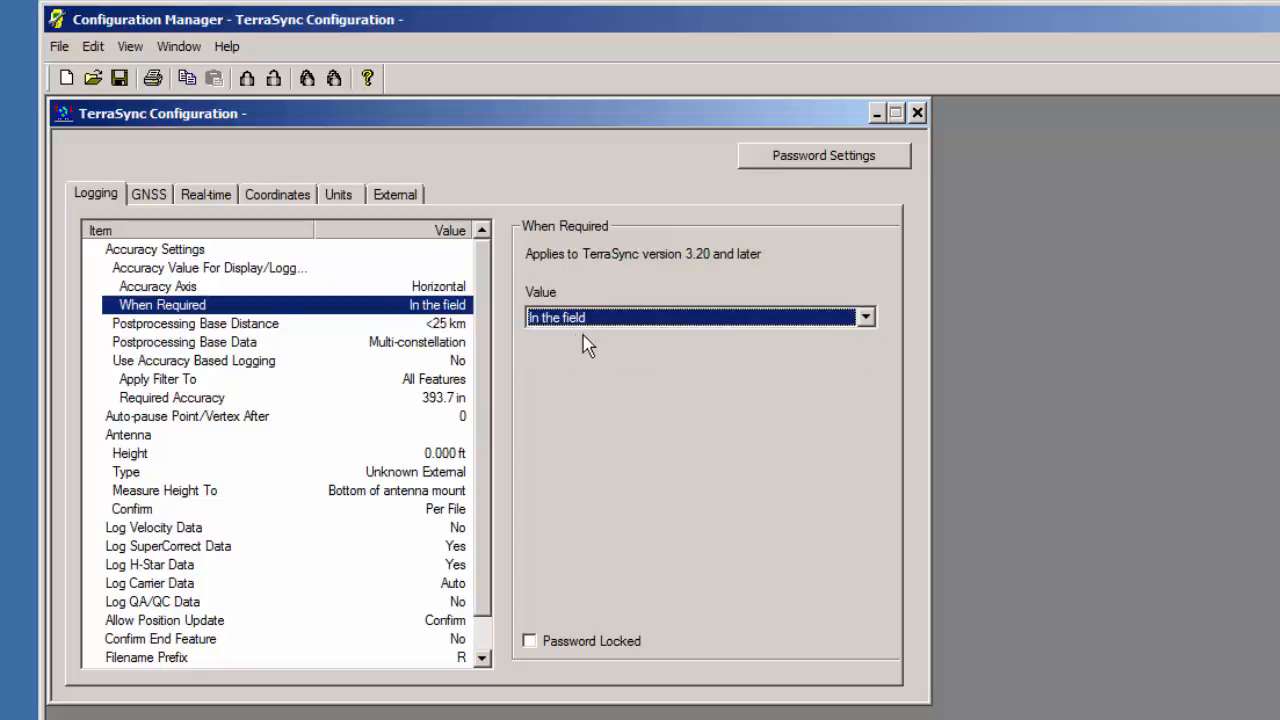
Step: Set the Required Accuracy for logging to 12 in
{"action": "left_click", "coordinate": [445, 398]}
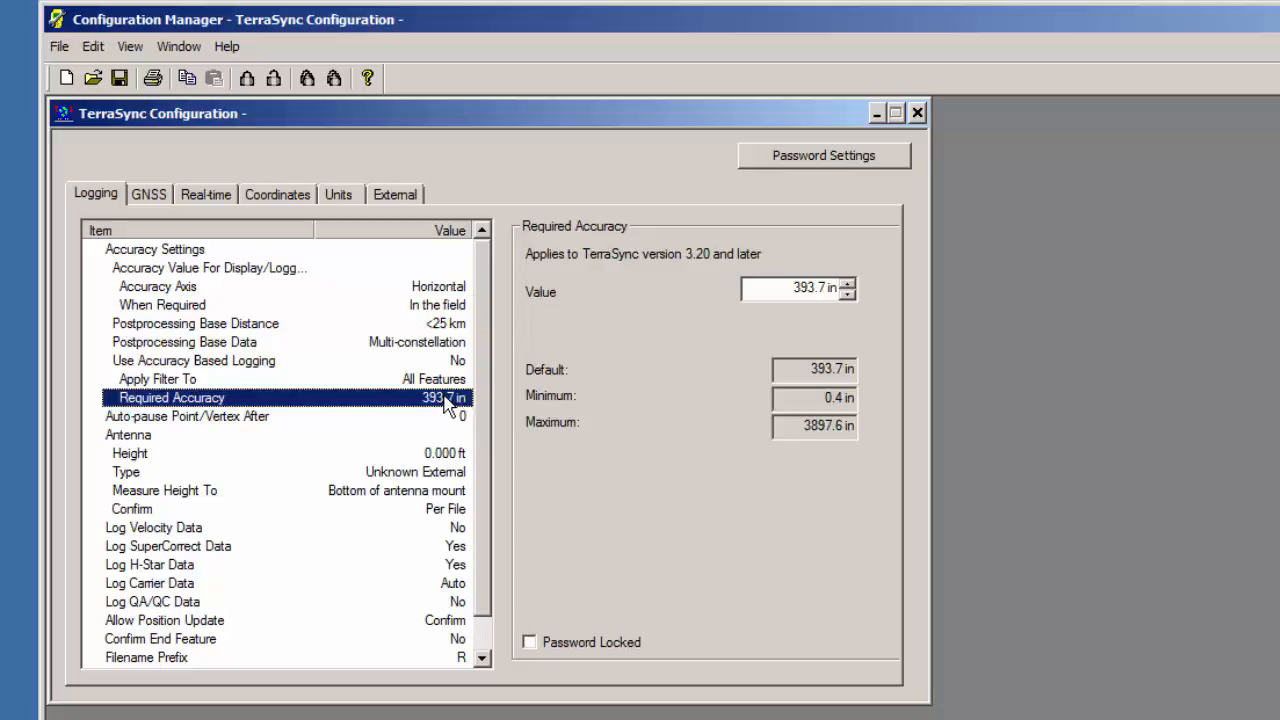
{"action": "left_click_drag", "start_coordinate": [779, 288], "coordinate": [866, 287]}
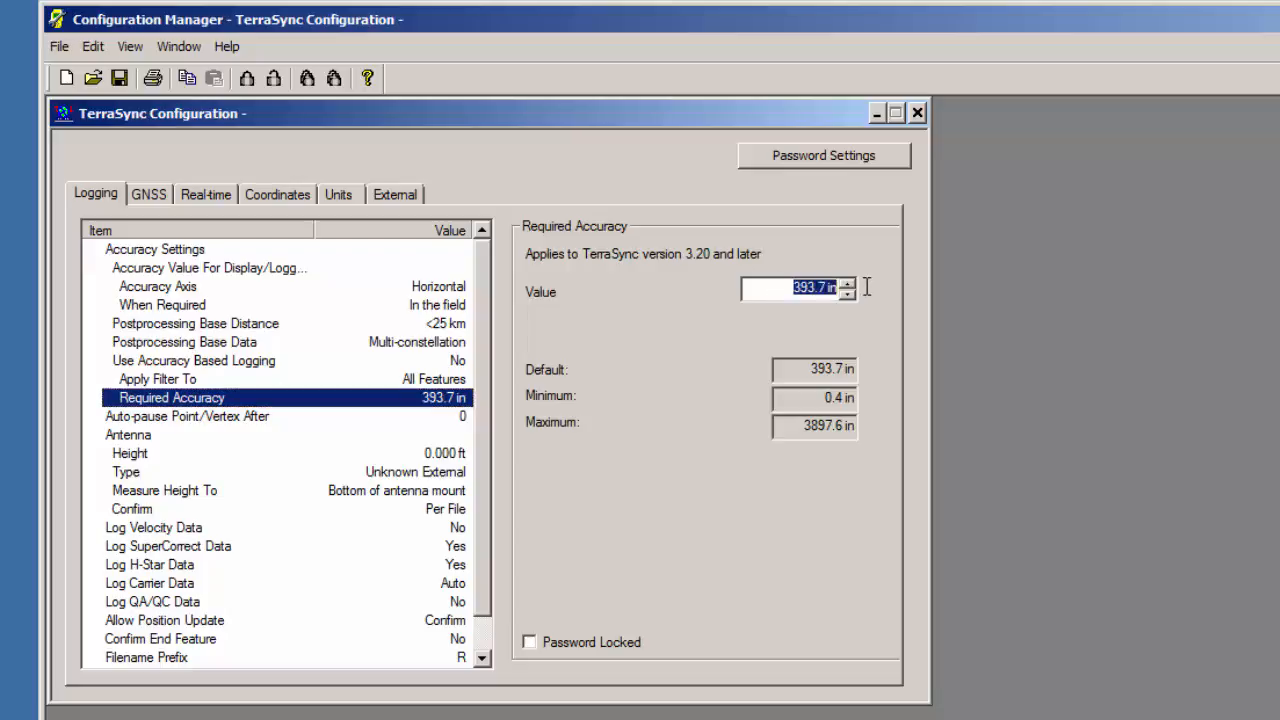
{"action": "type", "text": "12"}
{"action": "left_click", "coordinate": [443, 418]}
{"action": "left_click", "coordinate": [443, 400]}
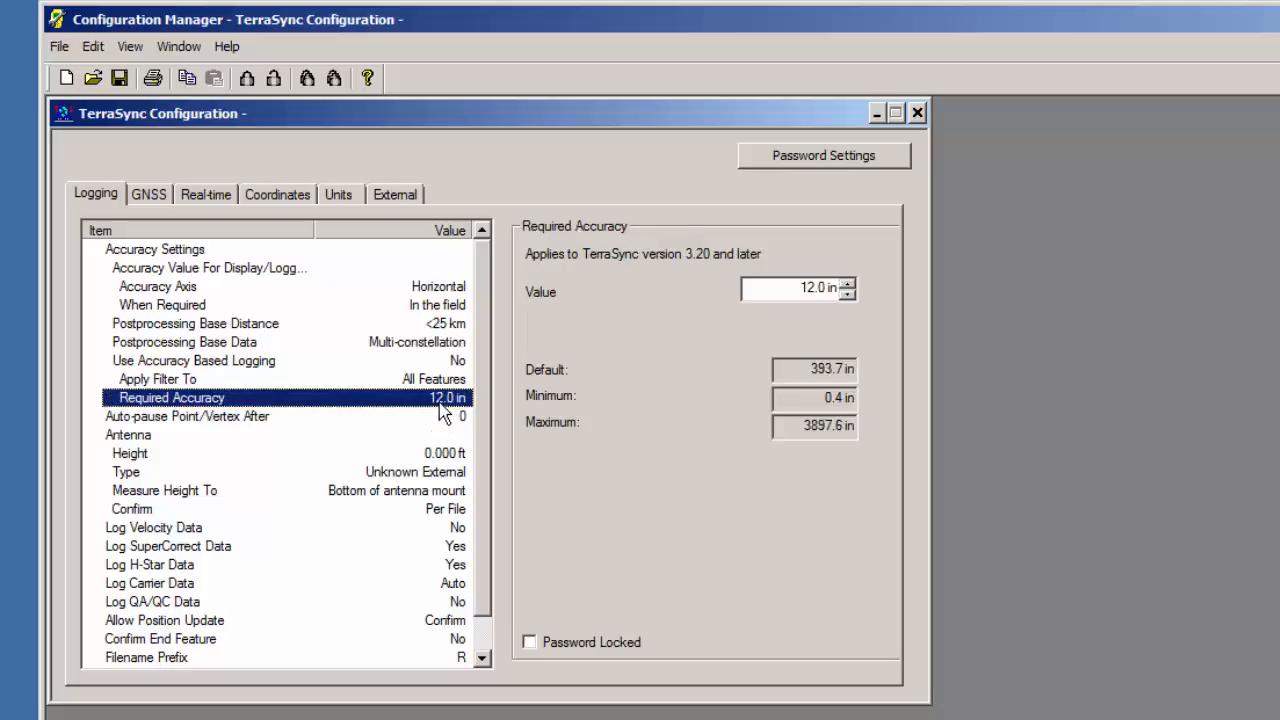
Step: Set Use Accuracy Based Logging to Yes and check its Apply Filter To and Required Accuracy settings
{"action": "left_click", "coordinate": [466, 362]}
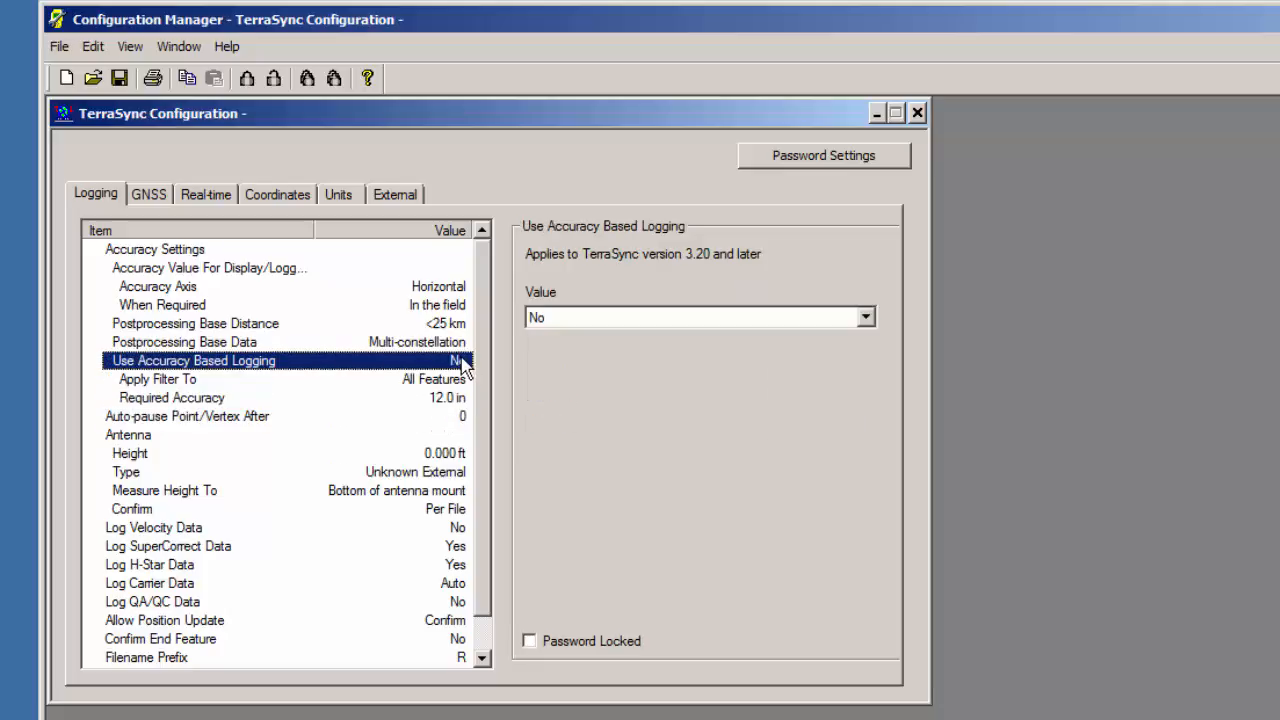
{"action": "left_click", "coordinate": [586, 332]}
{"action": "left_click", "coordinate": [586, 354]}
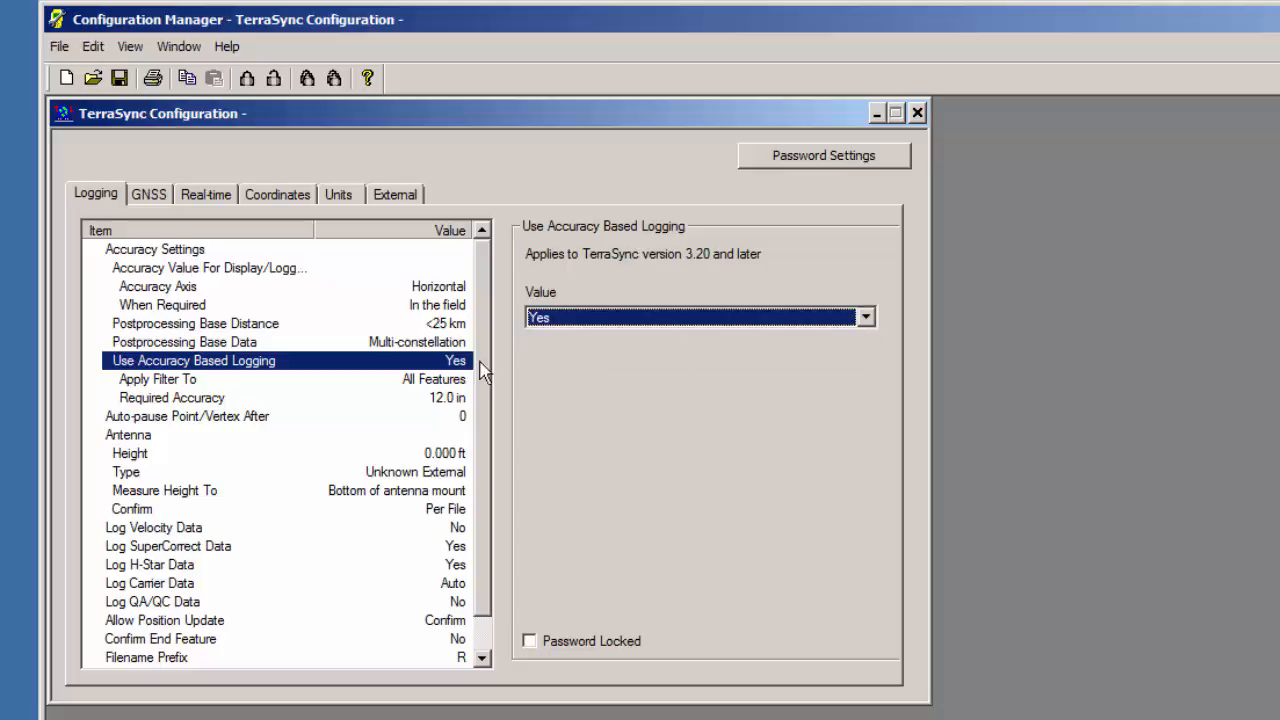
{"action": "left_click", "coordinate": [453, 380]}
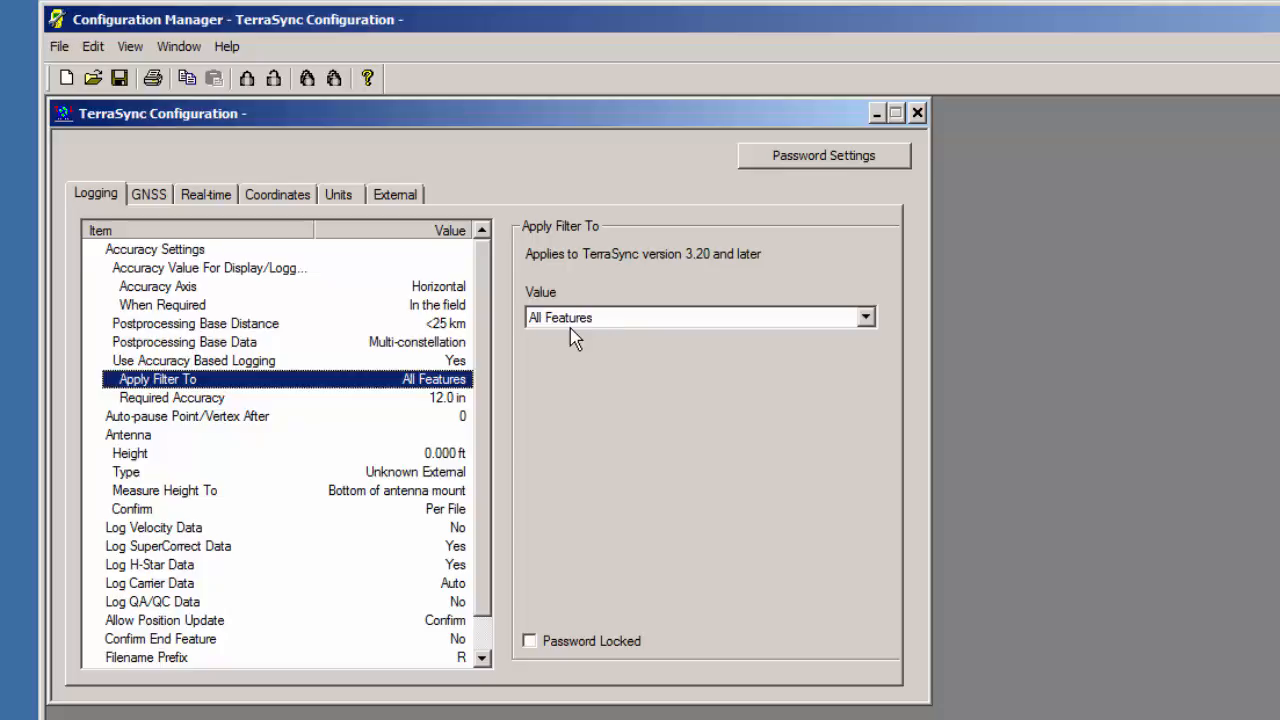
{"action": "left_click", "coordinate": [465, 398]}
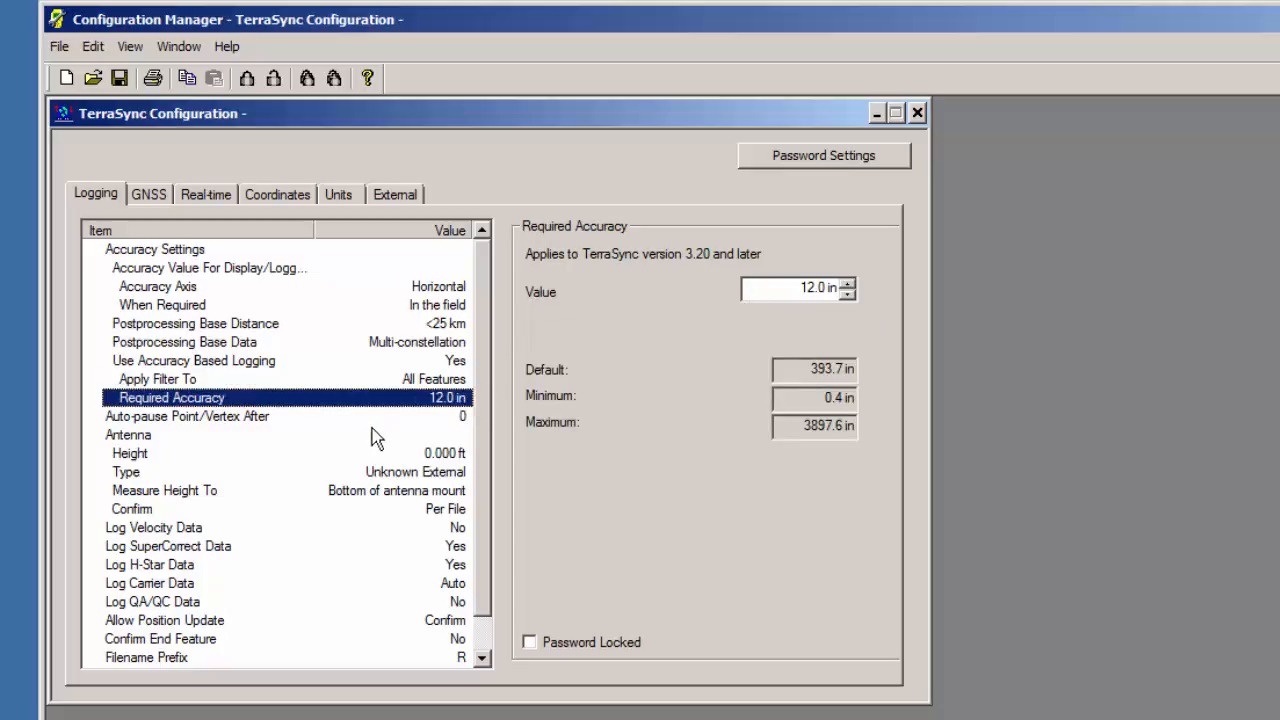
Step: Turn accuracy-based logging off by setting Use Accuracy Based Logging to No
{"action": "left_click", "coordinate": [455, 362]}
{"action": "left_click", "coordinate": [622, 319]}
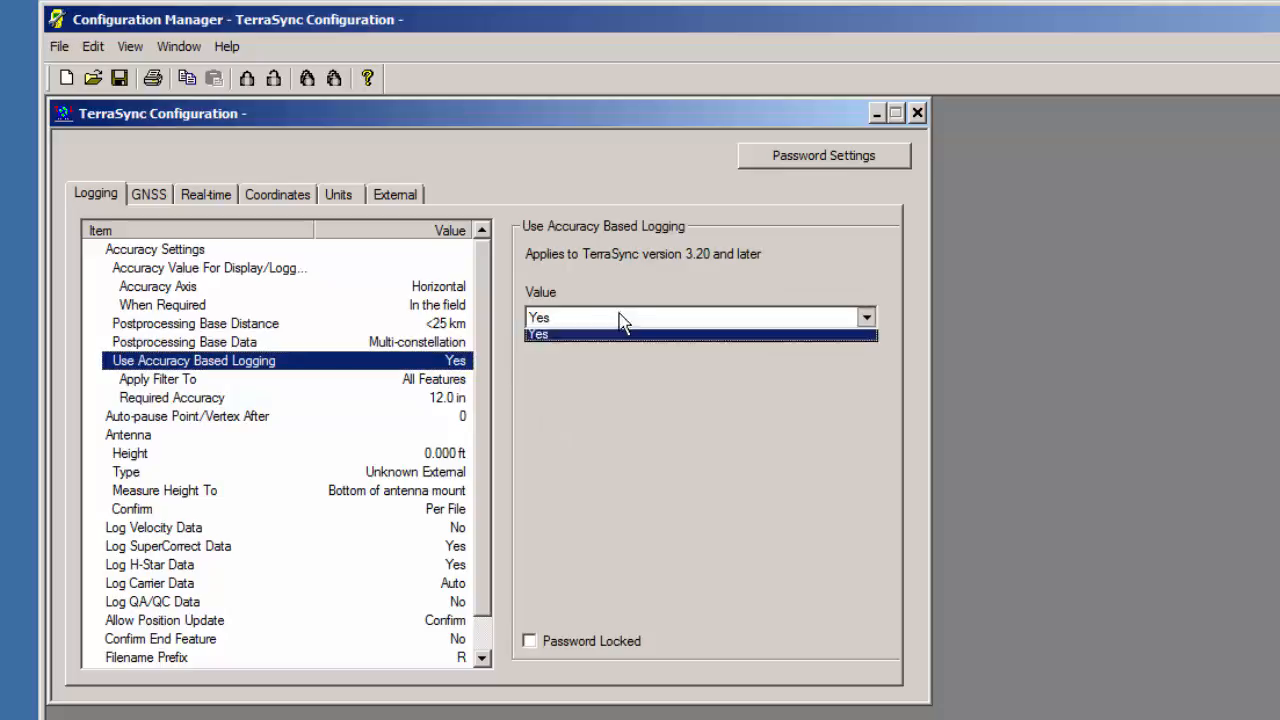
{"action": "left_click", "coordinate": [620, 336]}
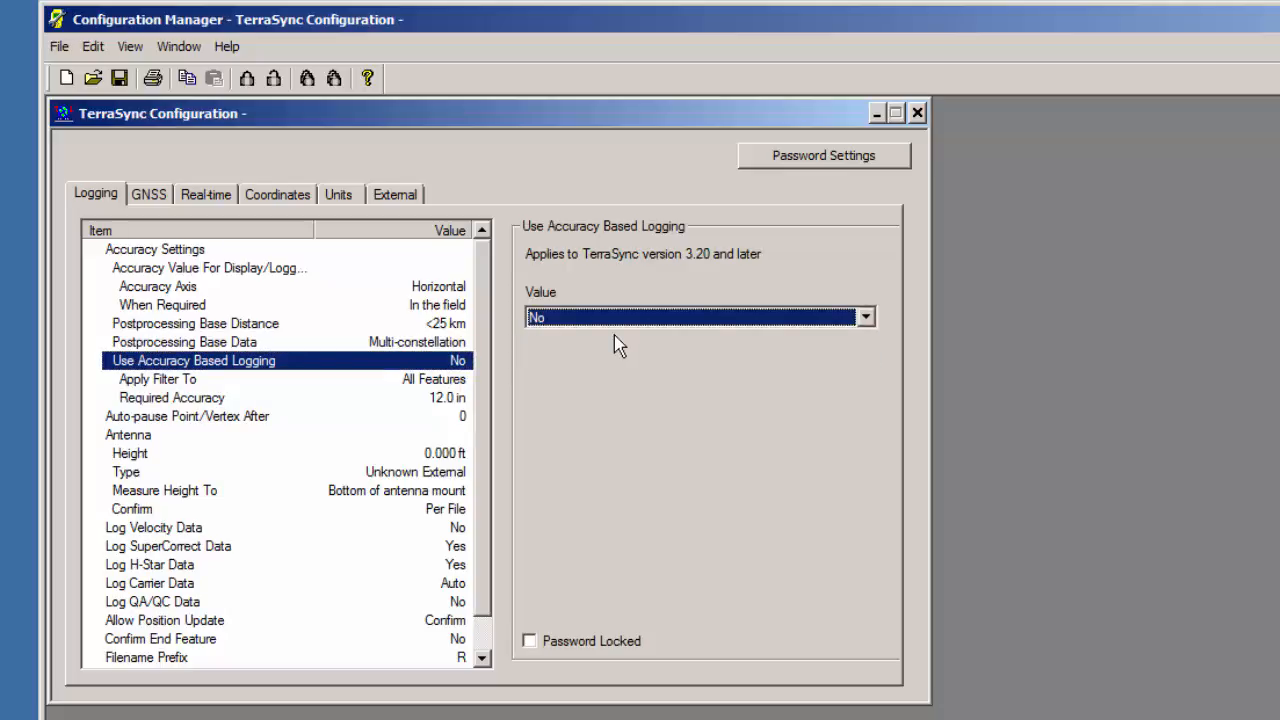
Step: Set Auto-pause Point/Vertex After to 10
{"action": "left_click", "coordinate": [335, 428]}
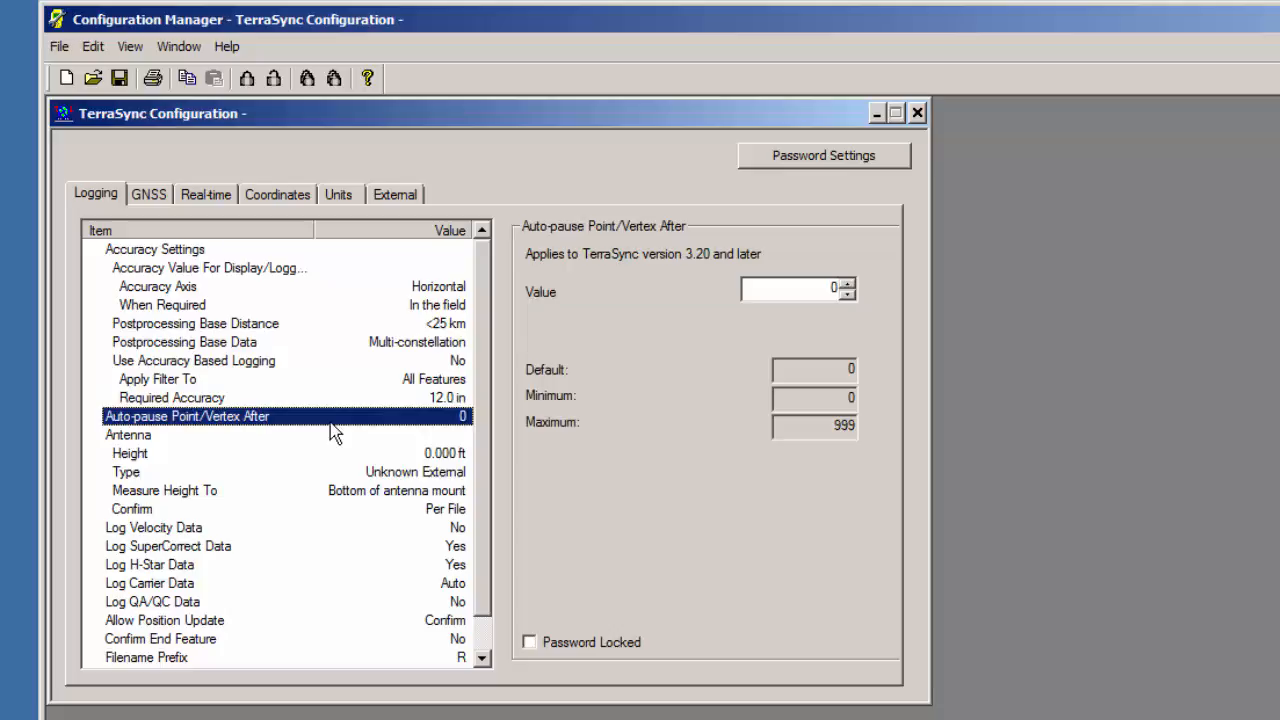
{"action": "left_click", "coordinate": [792, 284]}
{"action": "type", "text": "1"}
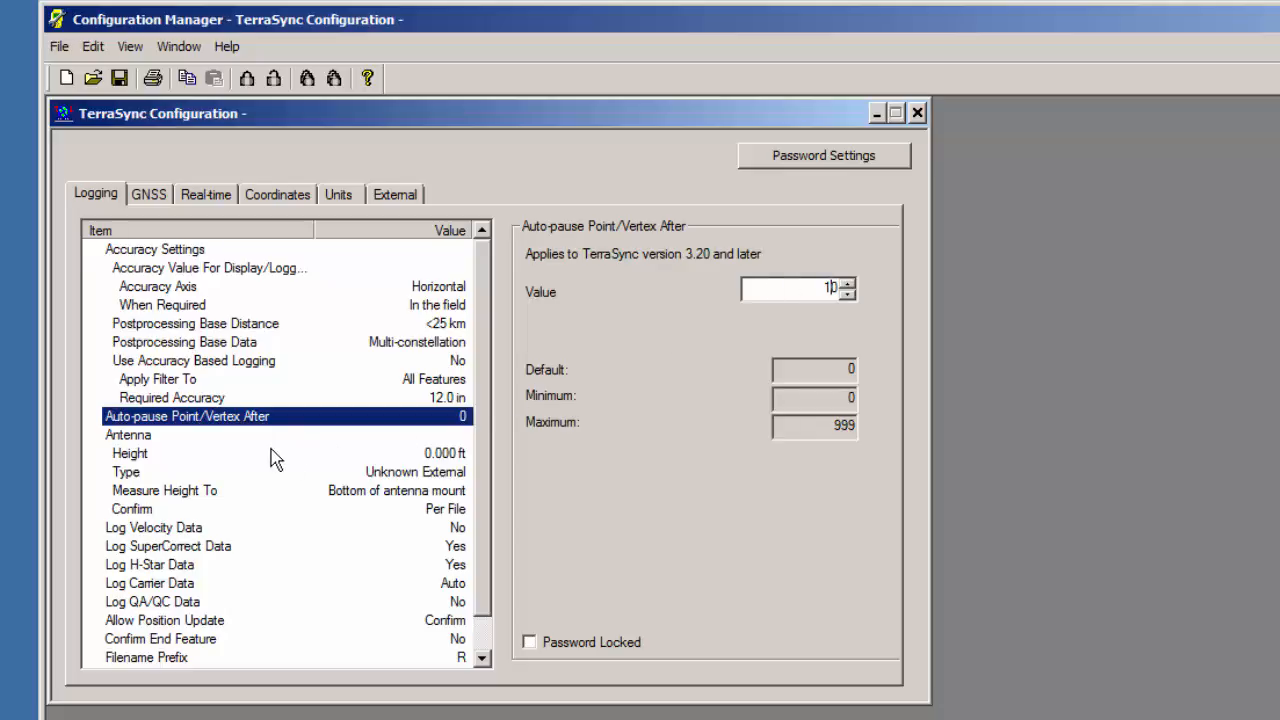
{"action": "left_click", "coordinate": [239, 437]}
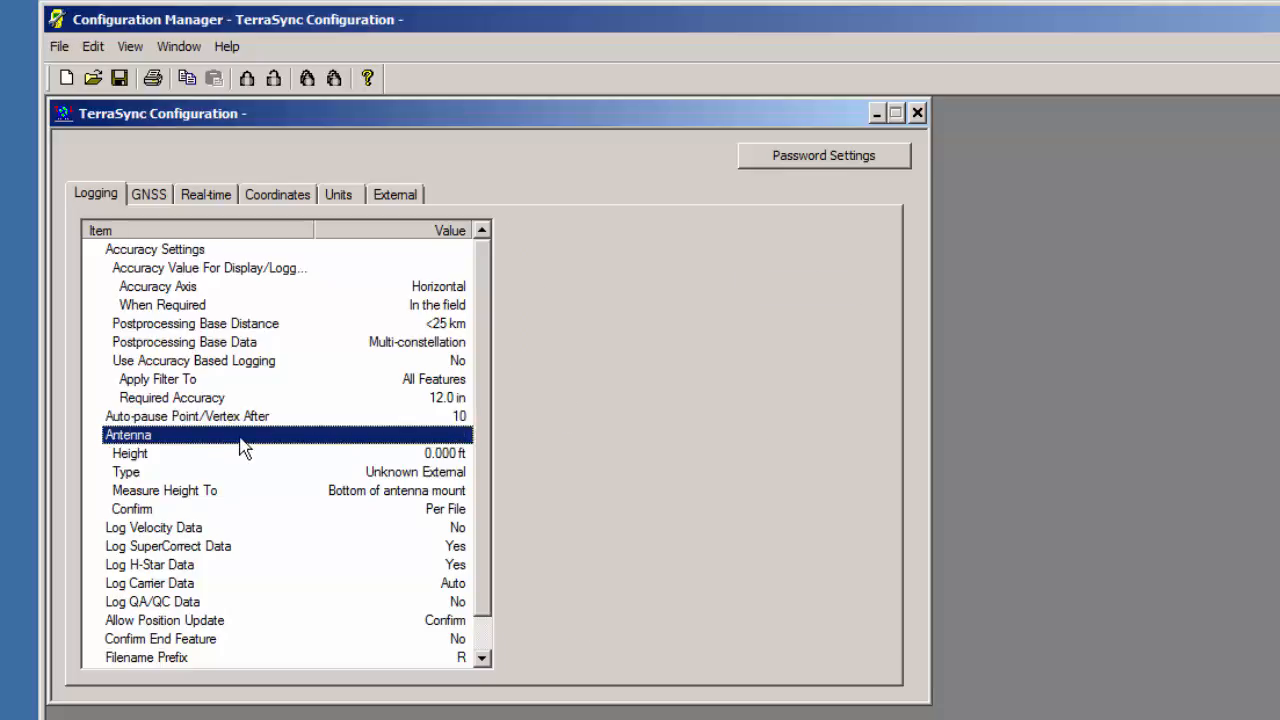
Step: Set the antenna height to 2 m
{"action": "left_click", "coordinate": [226, 455]}
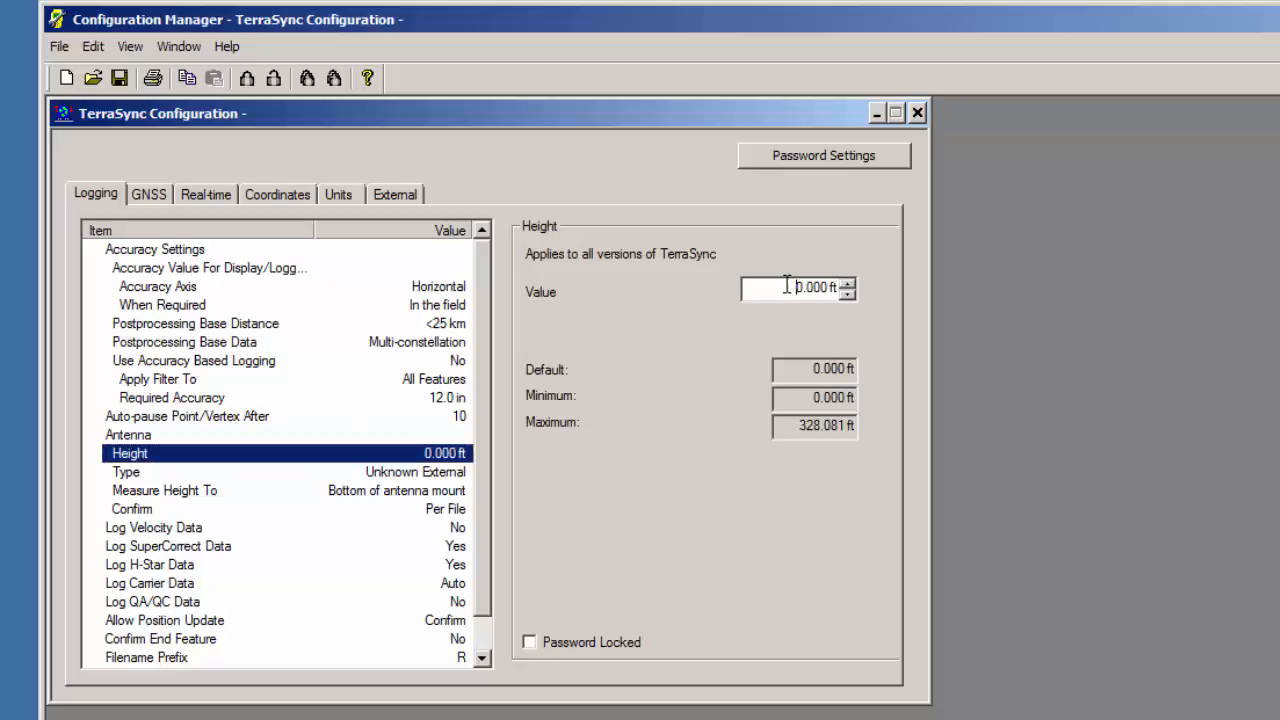
{"action": "left_click_drag", "start_coordinate": [786, 288], "coordinate": [930, 288]}
{"action": "type", "text": "2m"}
Step: Set the antenna type to Geo 7X Internal
{"action": "left_click", "coordinate": [456, 470]}
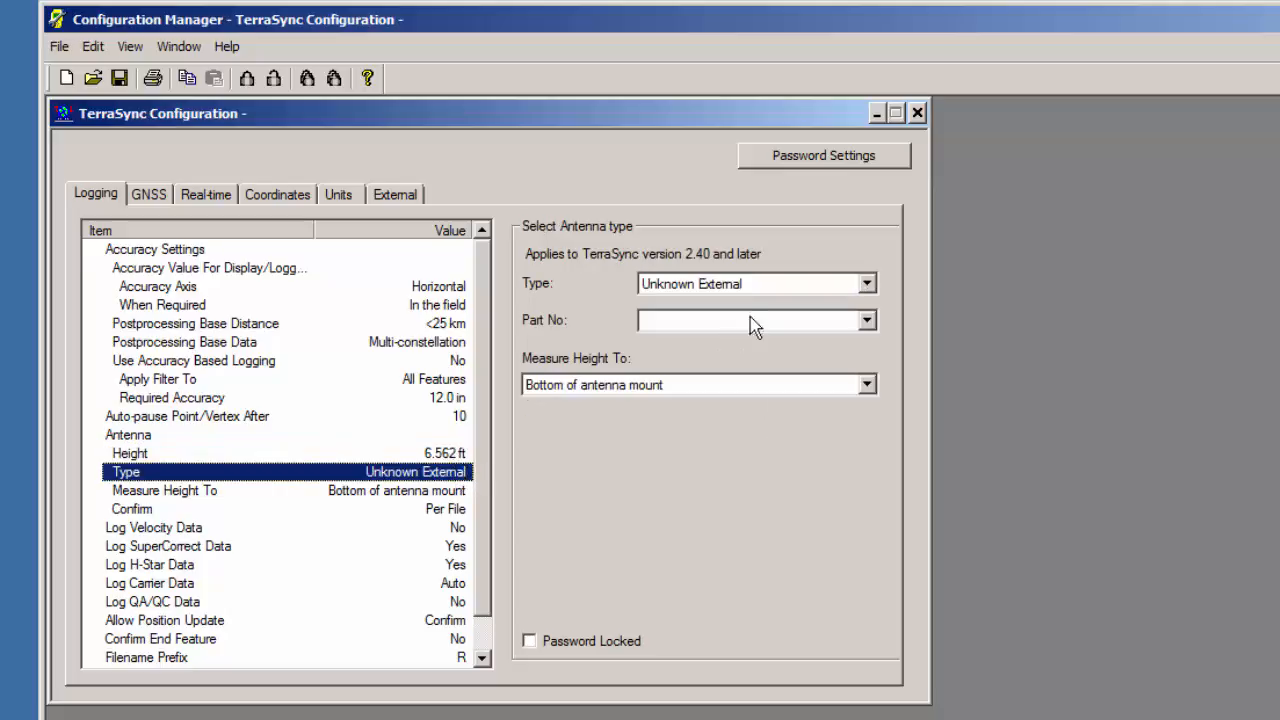
{"action": "left_click", "coordinate": [868, 282]}
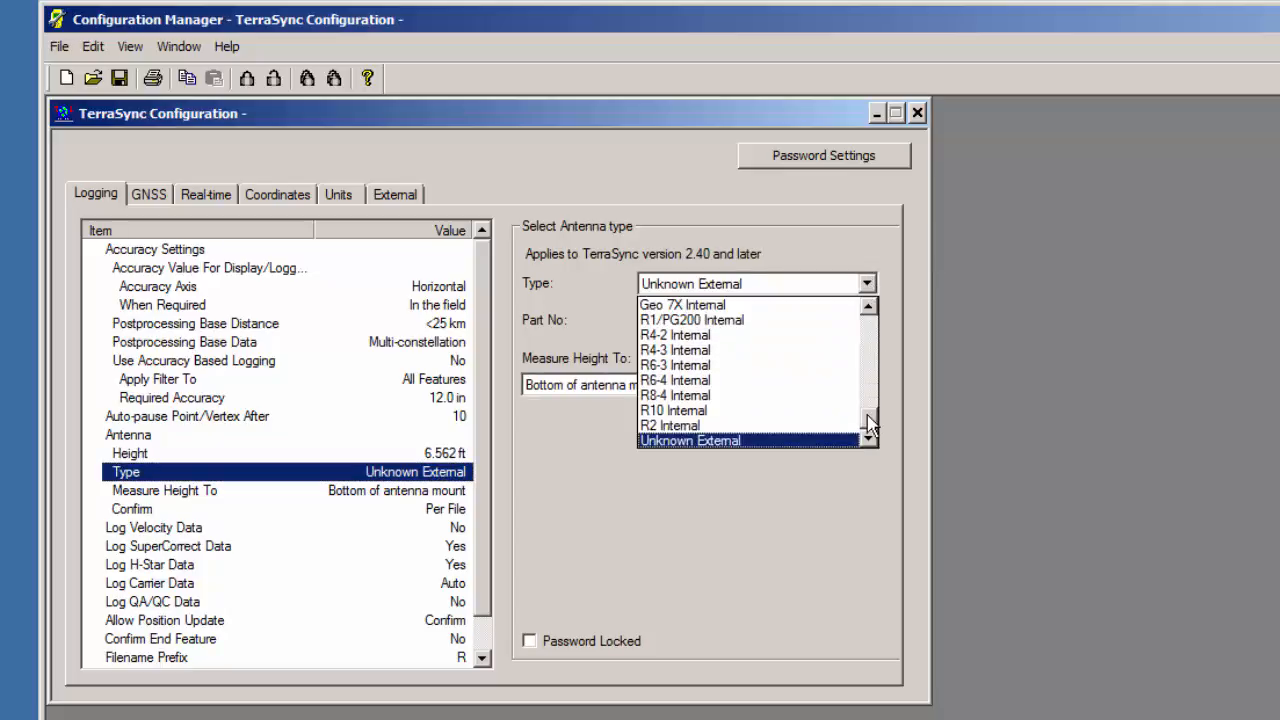
{"action": "left_click", "coordinate": [774, 304]}
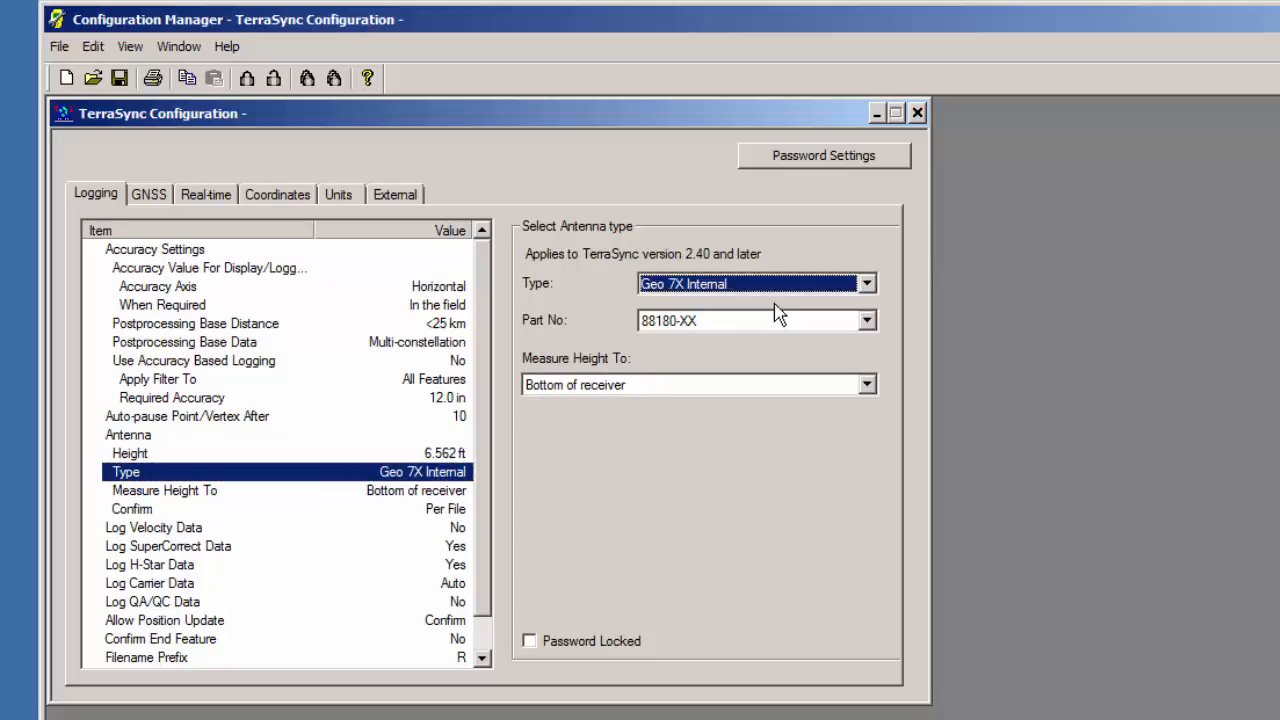
Step: Change the antenna type to Zephyr - Model 2 and check its Measure Height To setting
{"action": "left_click", "coordinate": [867, 283]}
{"action": "left_click", "coordinate": [872, 358]}
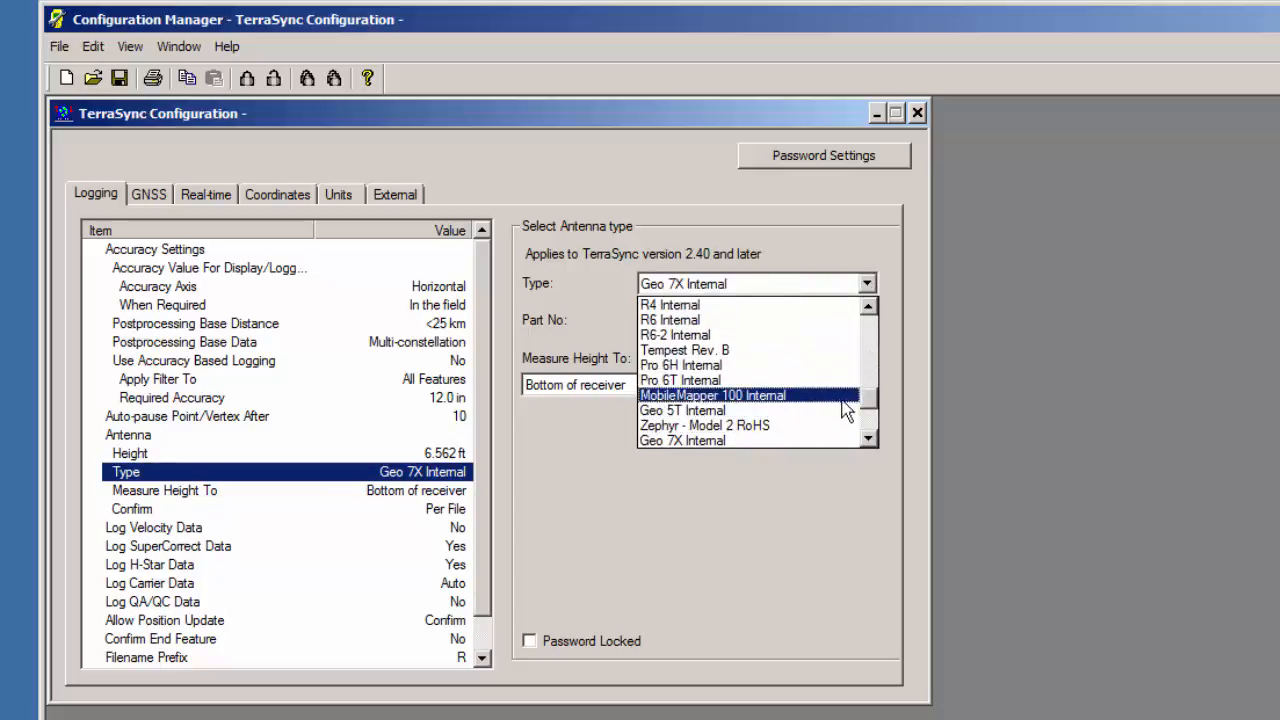
{"action": "left_click", "coordinate": [868, 306]}
{"action": "left_click", "coordinate": [868, 306]}
{"action": "left_click", "coordinate": [868, 306]}
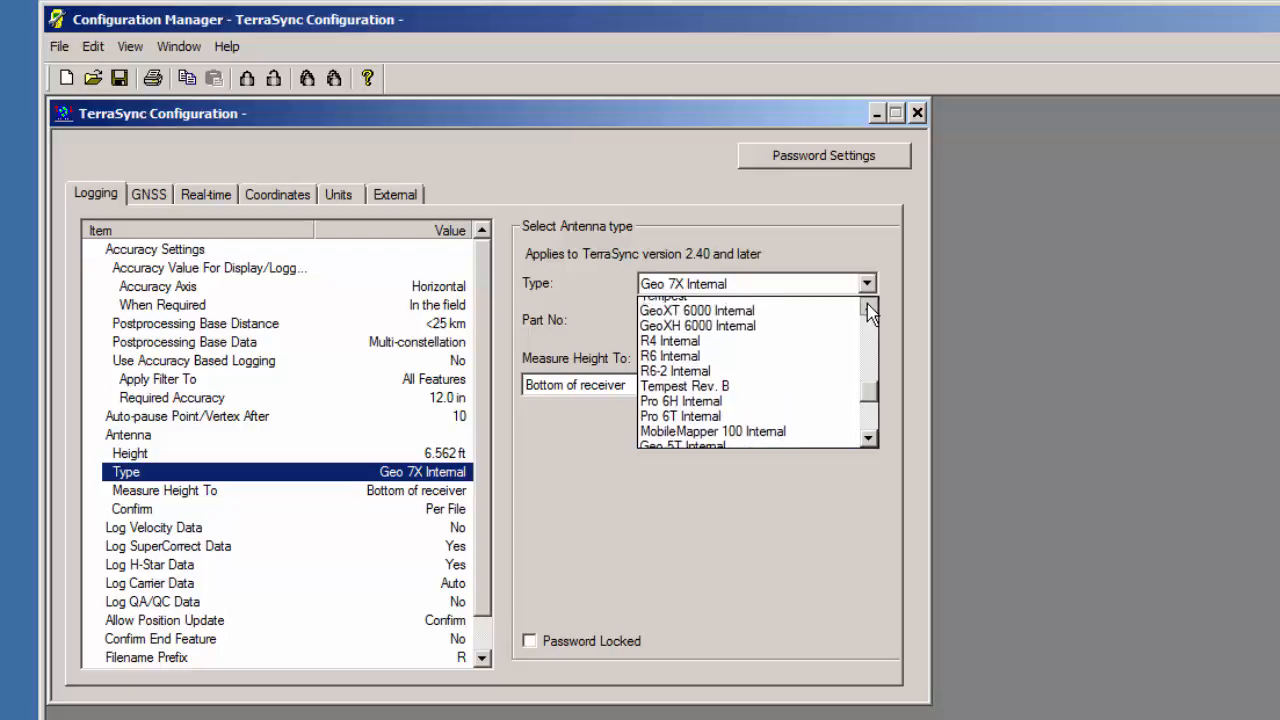
{"action": "left_click", "coordinate": [868, 306]}
{"action": "left_click", "coordinate": [868, 306]}
{"action": "left_click", "coordinate": [868, 306]}
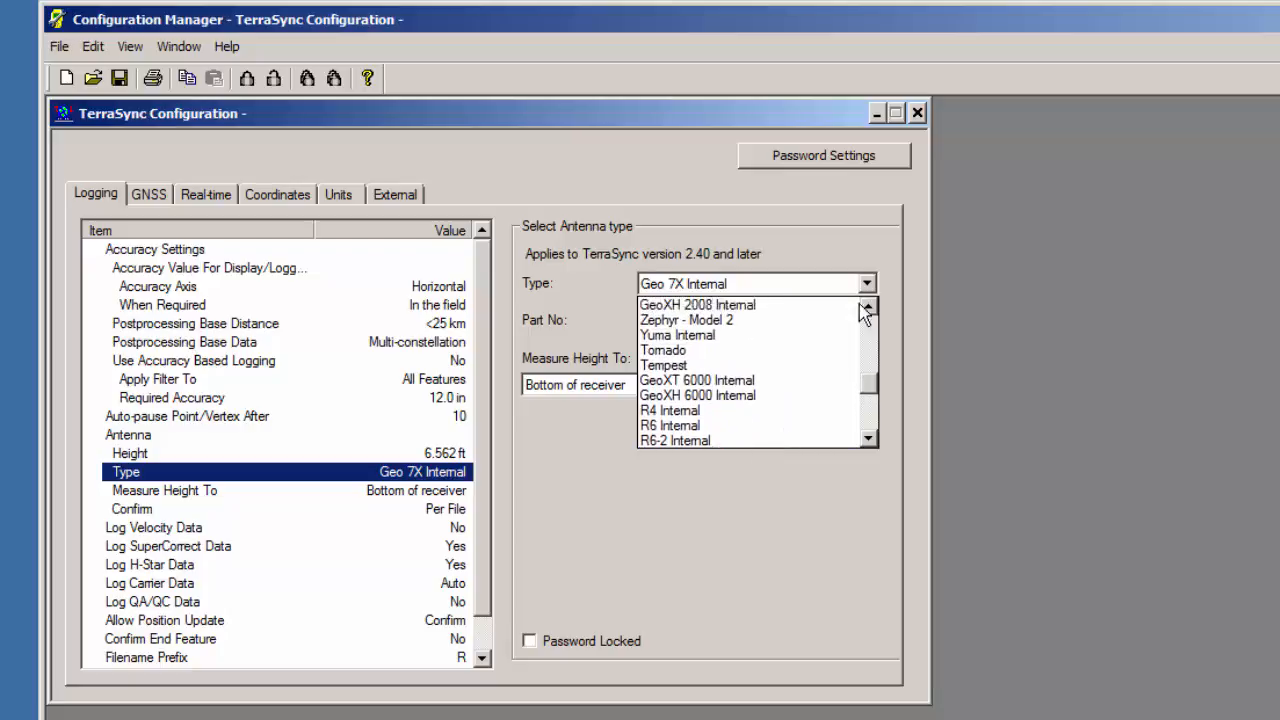
{"action": "left_click", "coordinate": [765, 320]}
{"action": "left_click", "coordinate": [350, 492]}
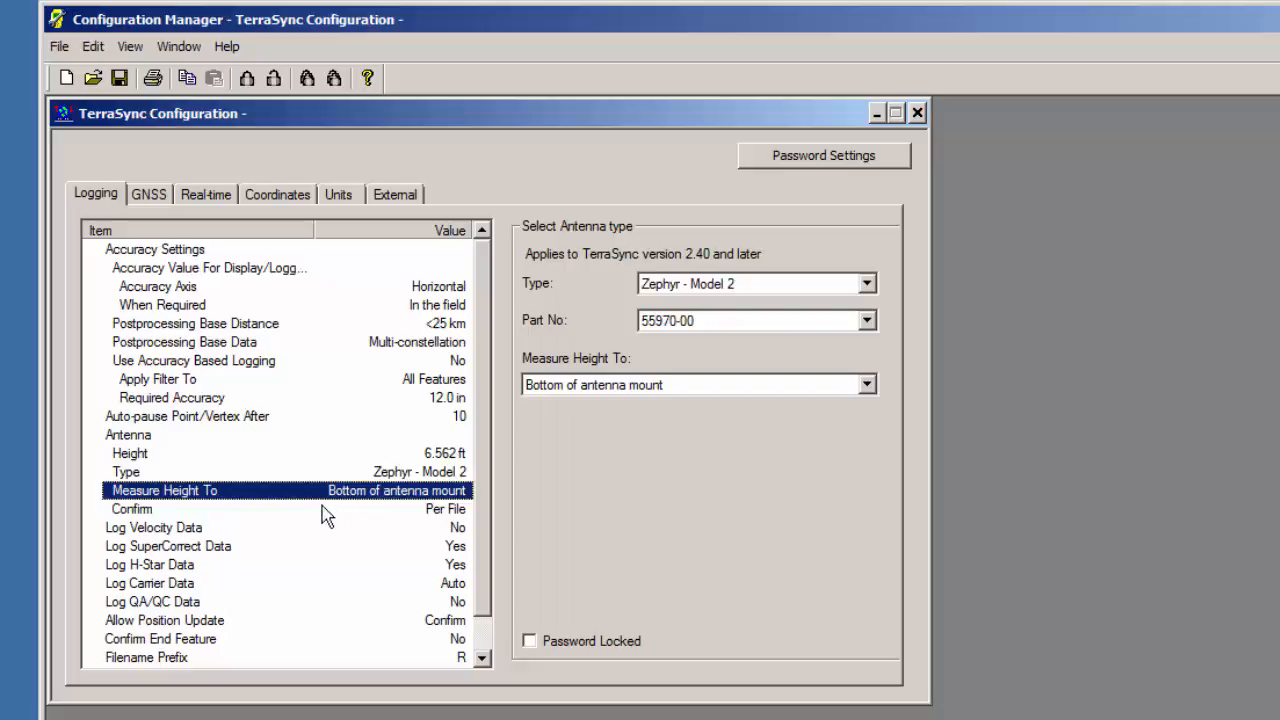
Step: Try Never and Per Feature for the antenna Confirm setting and return it to Per File
{"action": "left_click", "coordinate": [325, 510]}
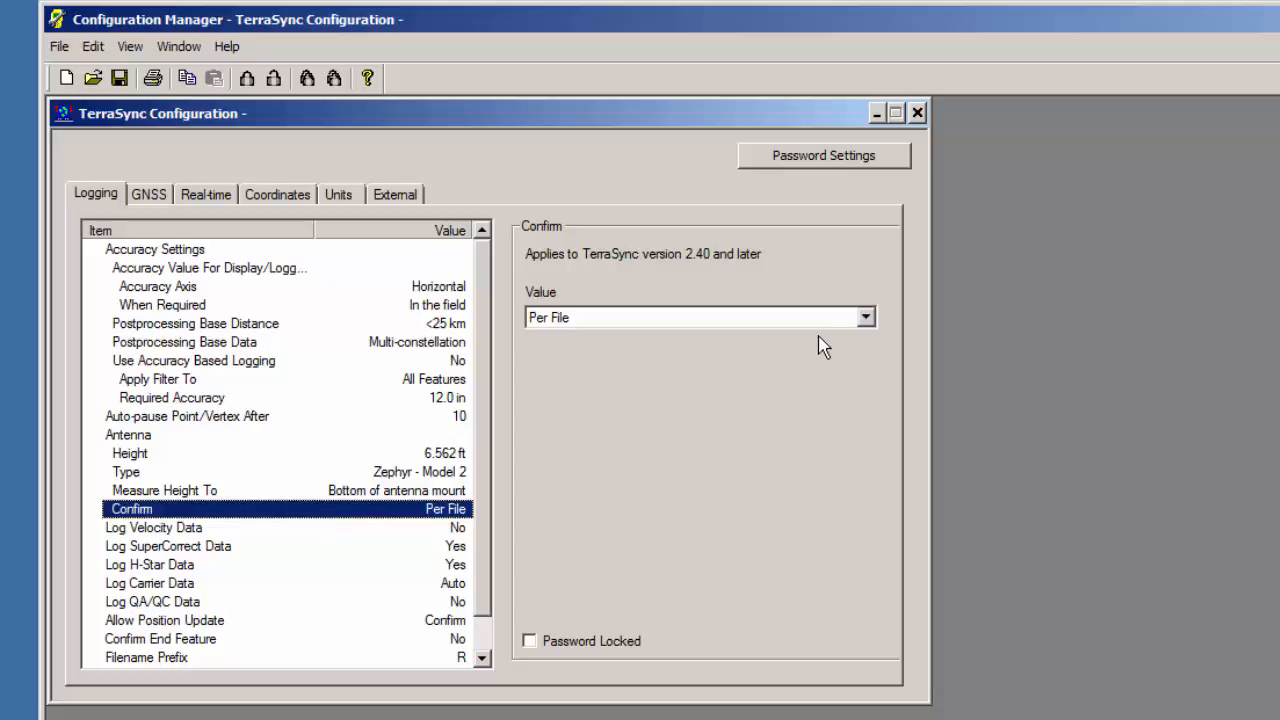
{"action": "left_click", "coordinate": [866, 317]}
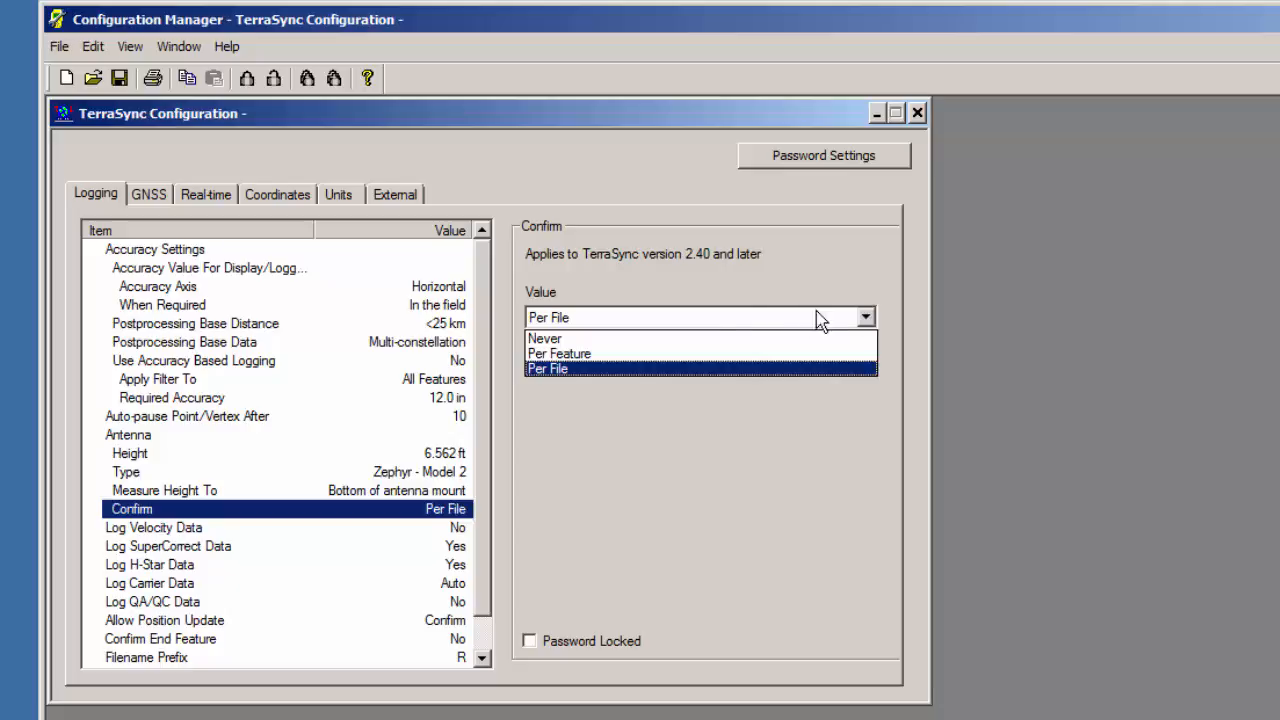
{"action": "left_click", "coordinate": [676, 340]}
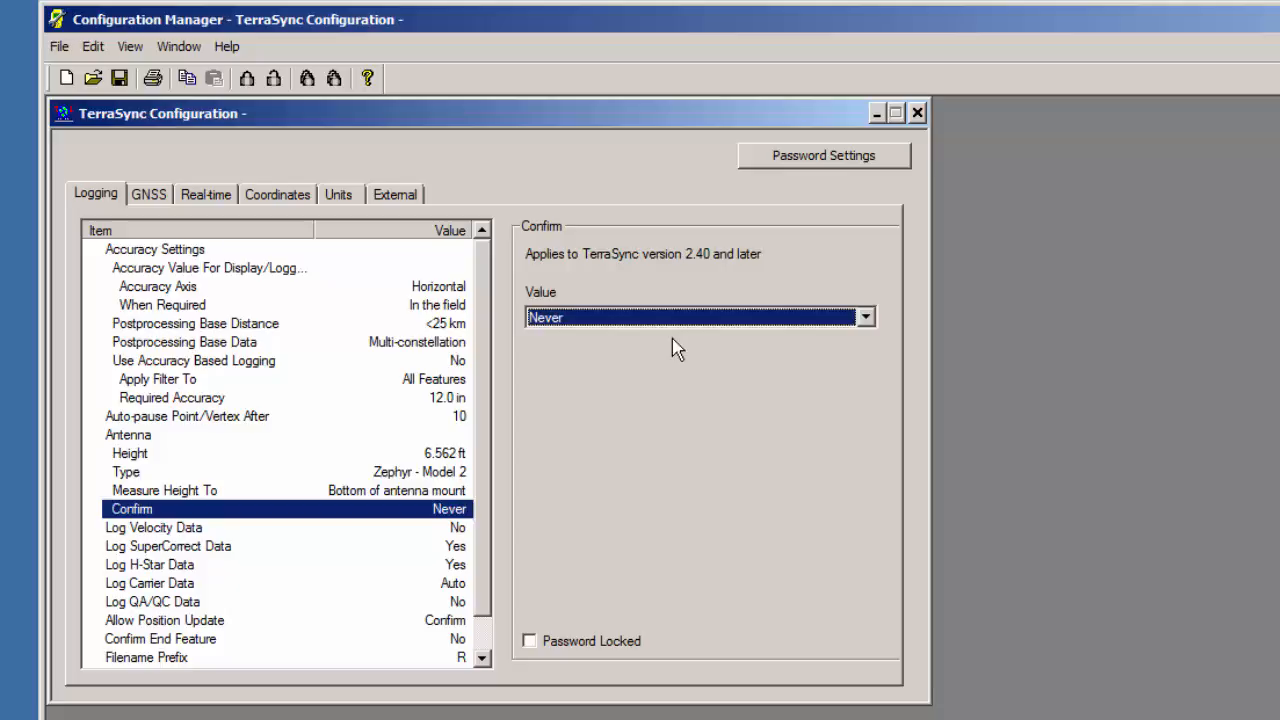
{"action": "left_click", "coordinate": [776, 324]}
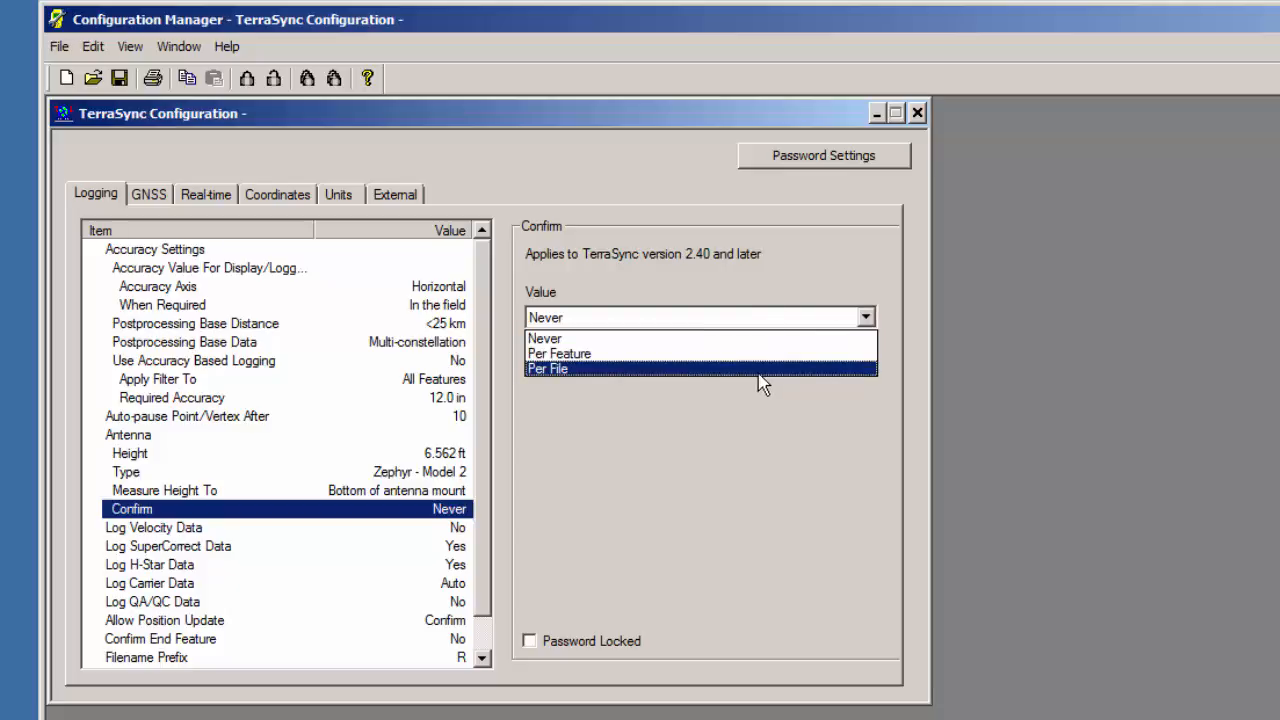
{"action": "left_click", "coordinate": [763, 368]}
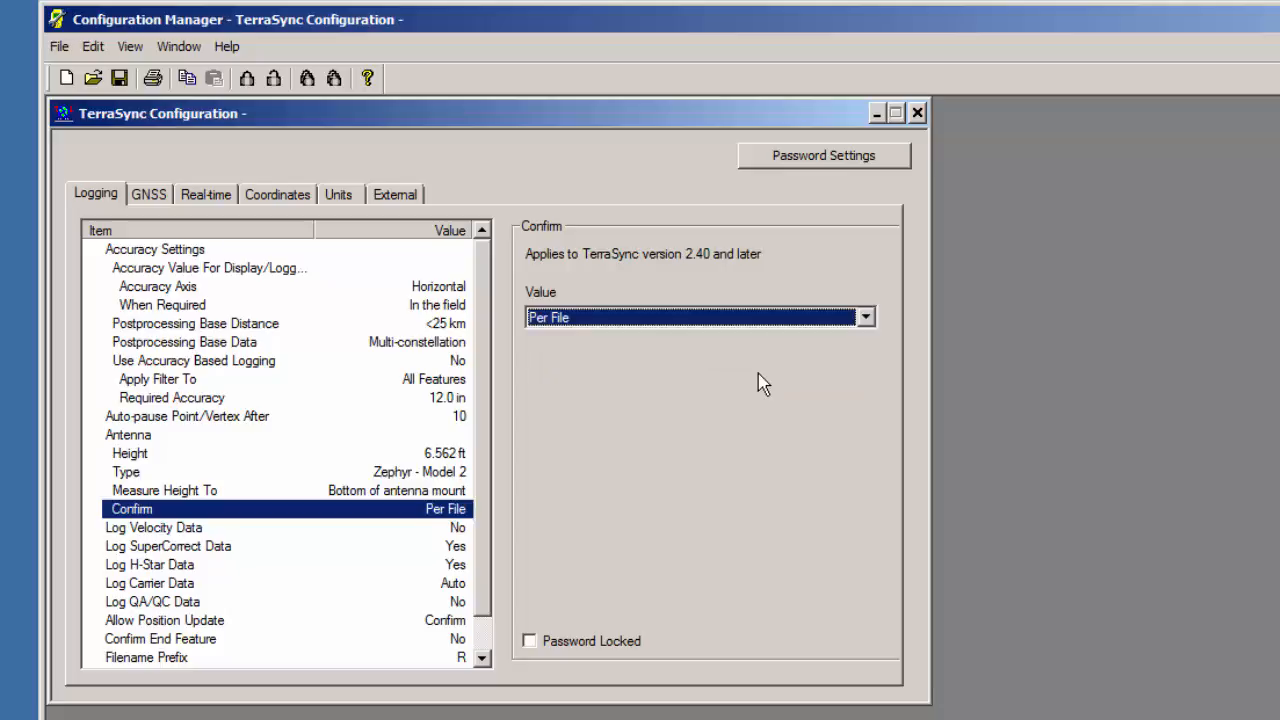
{"action": "left_click", "coordinate": [864, 318]}
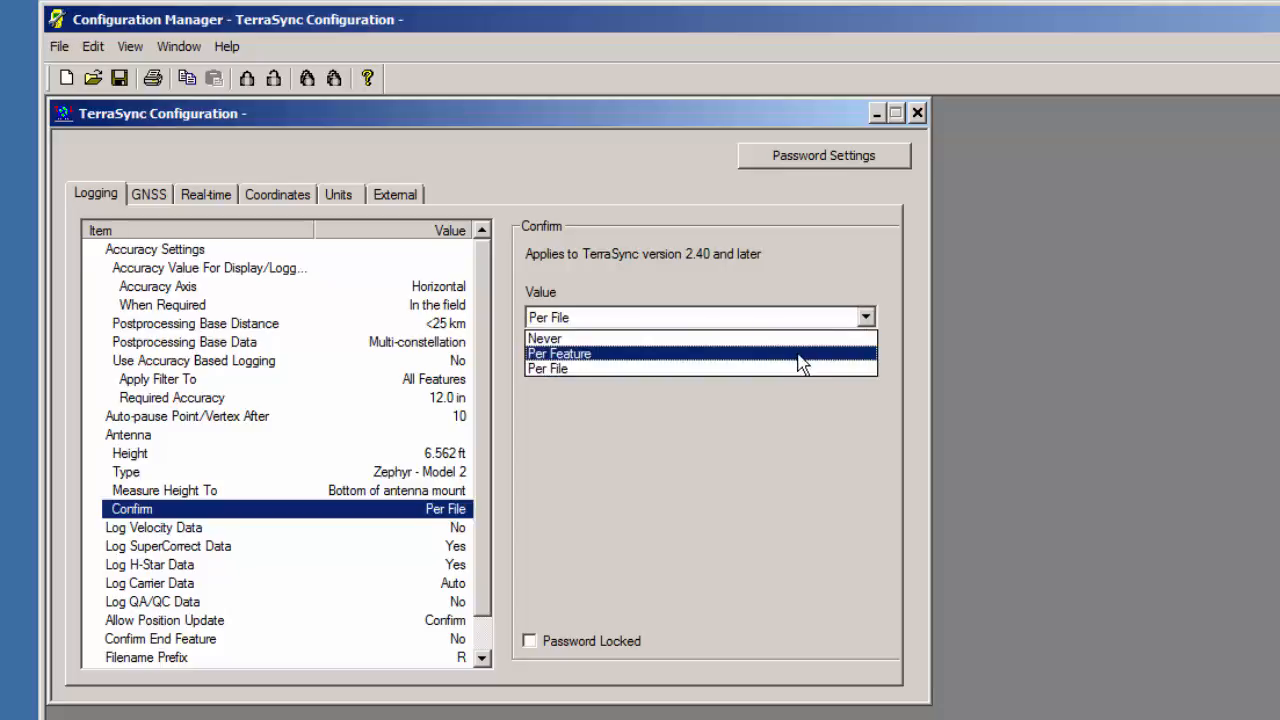
{"action": "left_click", "coordinate": [799, 354]}
{"action": "left_click", "coordinate": [865, 317]}
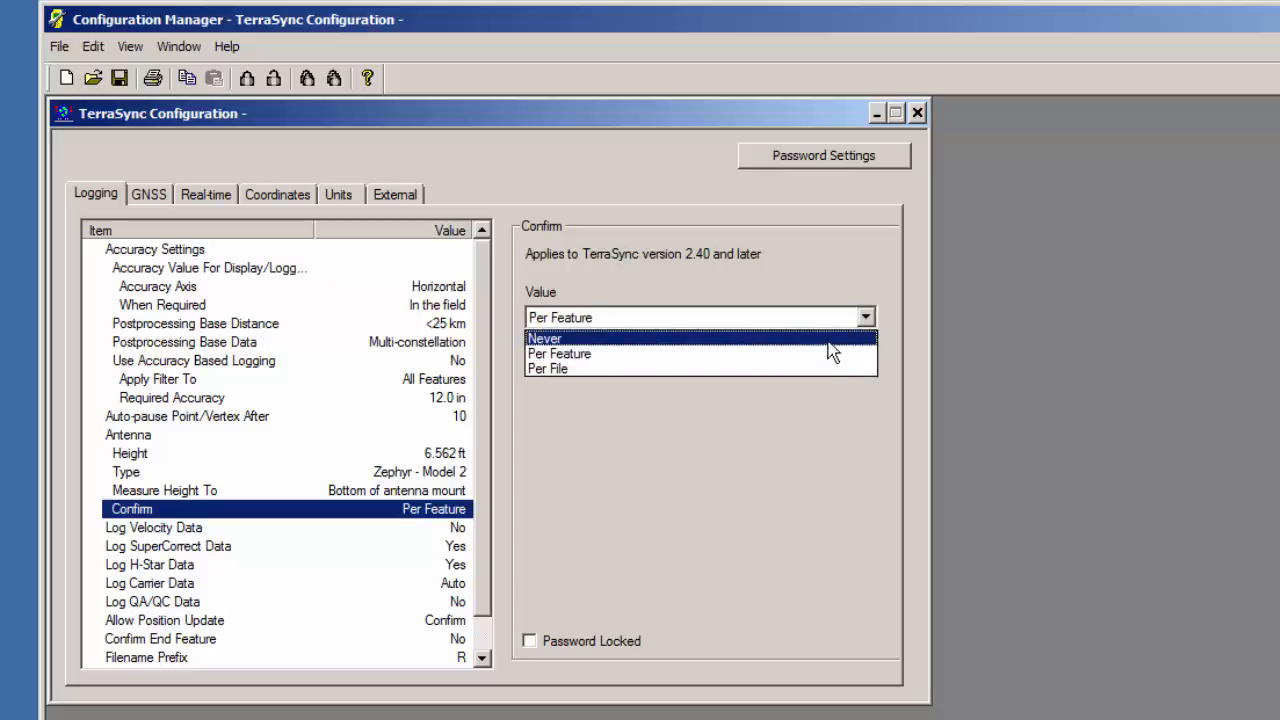
{"action": "left_click", "coordinate": [808, 368]}
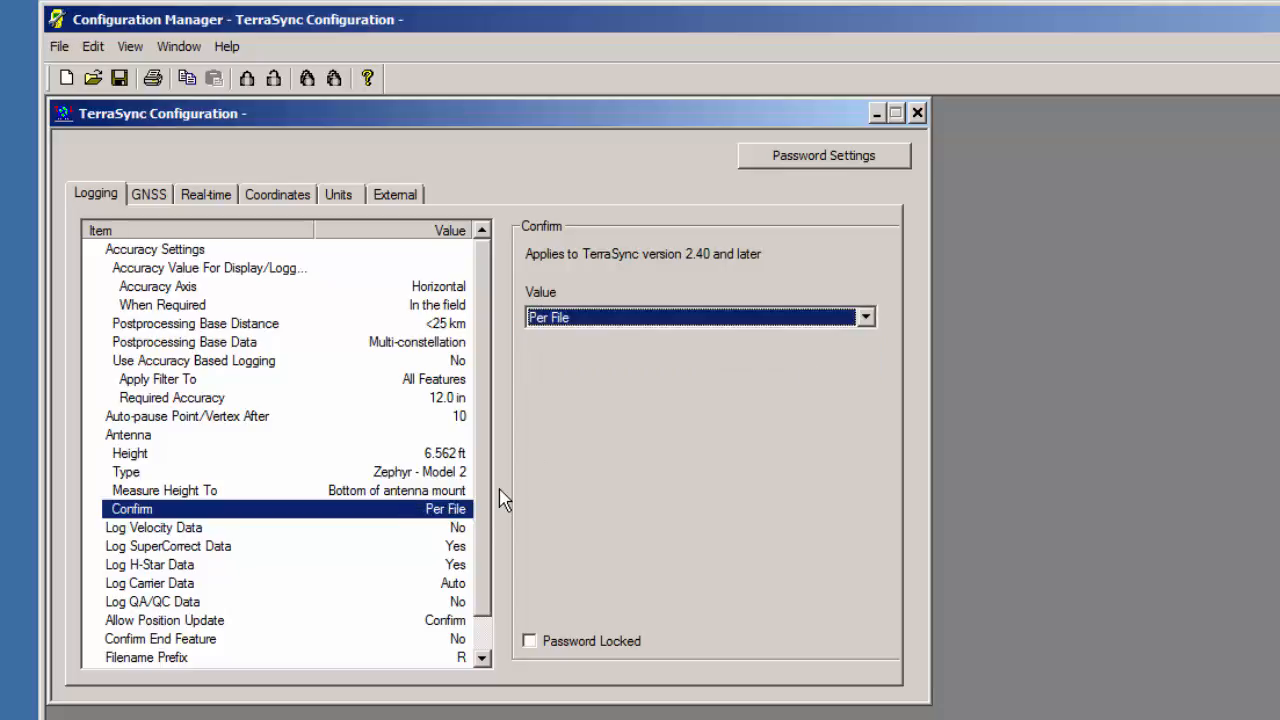
Step: Review the velocity, SuperCorrect, H-Star, carrier and QA/QC logging settings, plus Allow Position Update and Confirm End Feature
{"action": "left_click", "coordinate": [445, 529]}
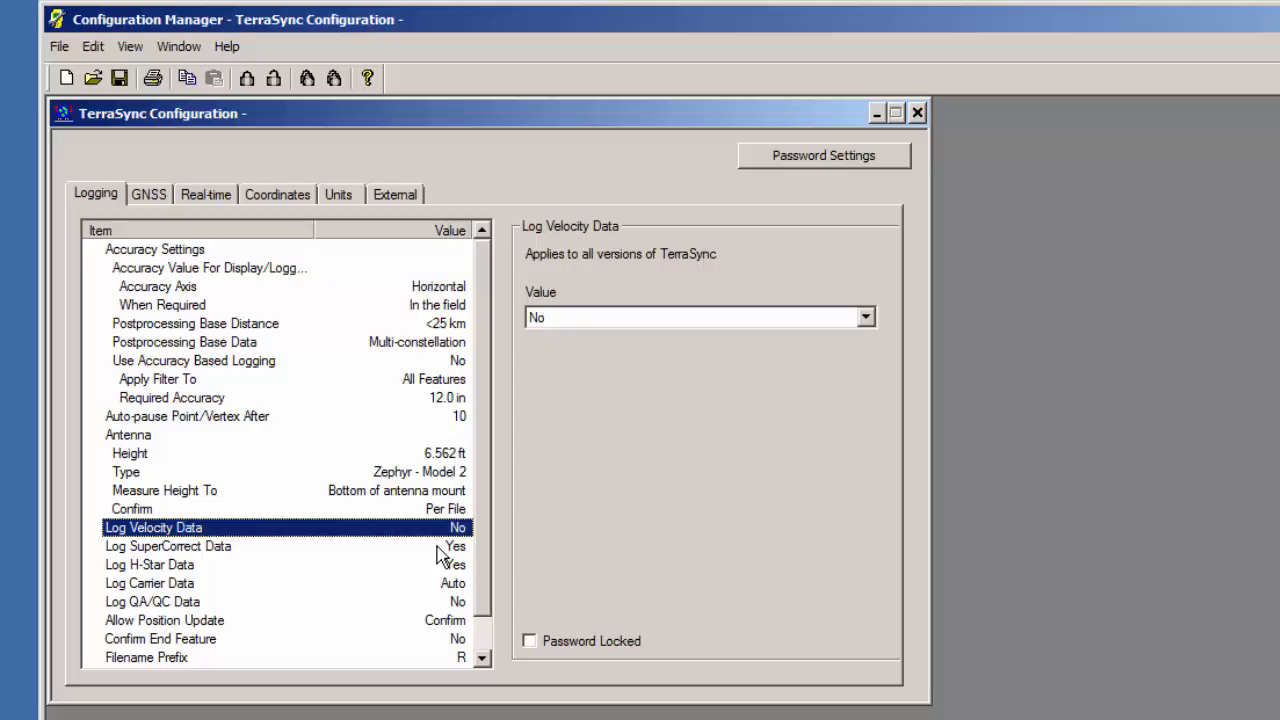
{"action": "left_click", "coordinate": [438, 547]}
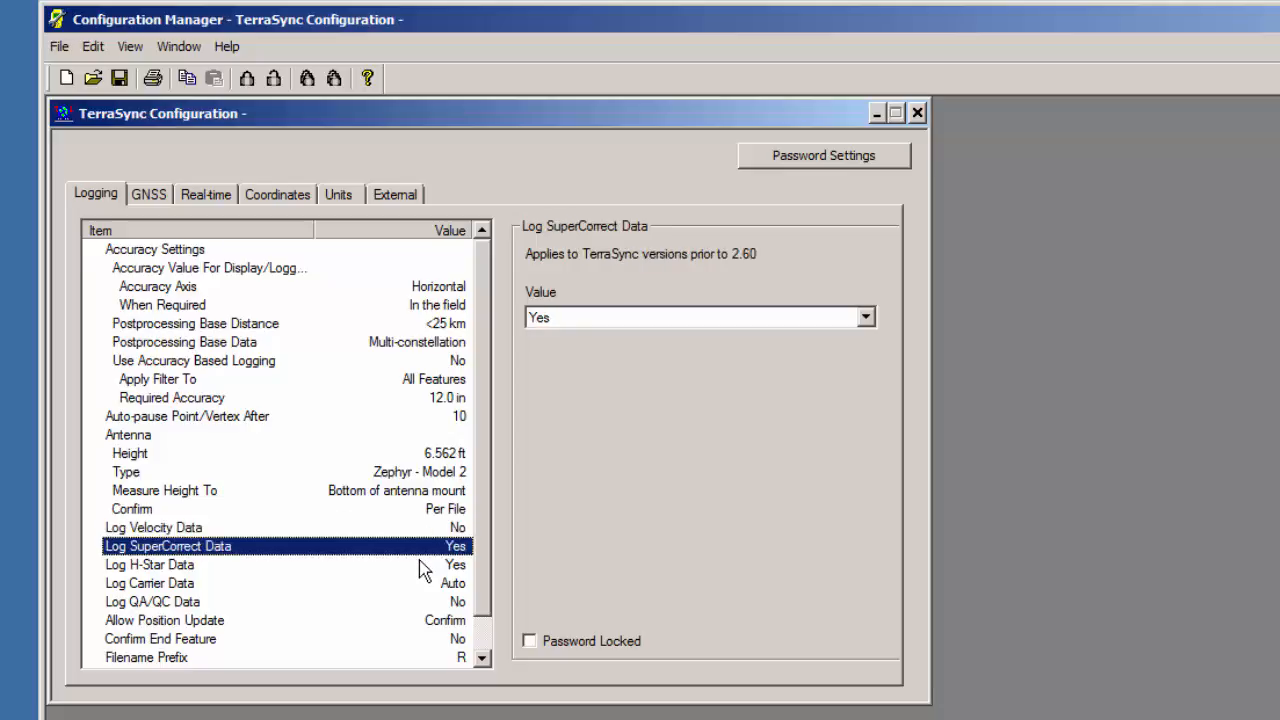
{"action": "left_click", "coordinate": [421, 563]}
{"action": "left_click", "coordinate": [420, 585]}
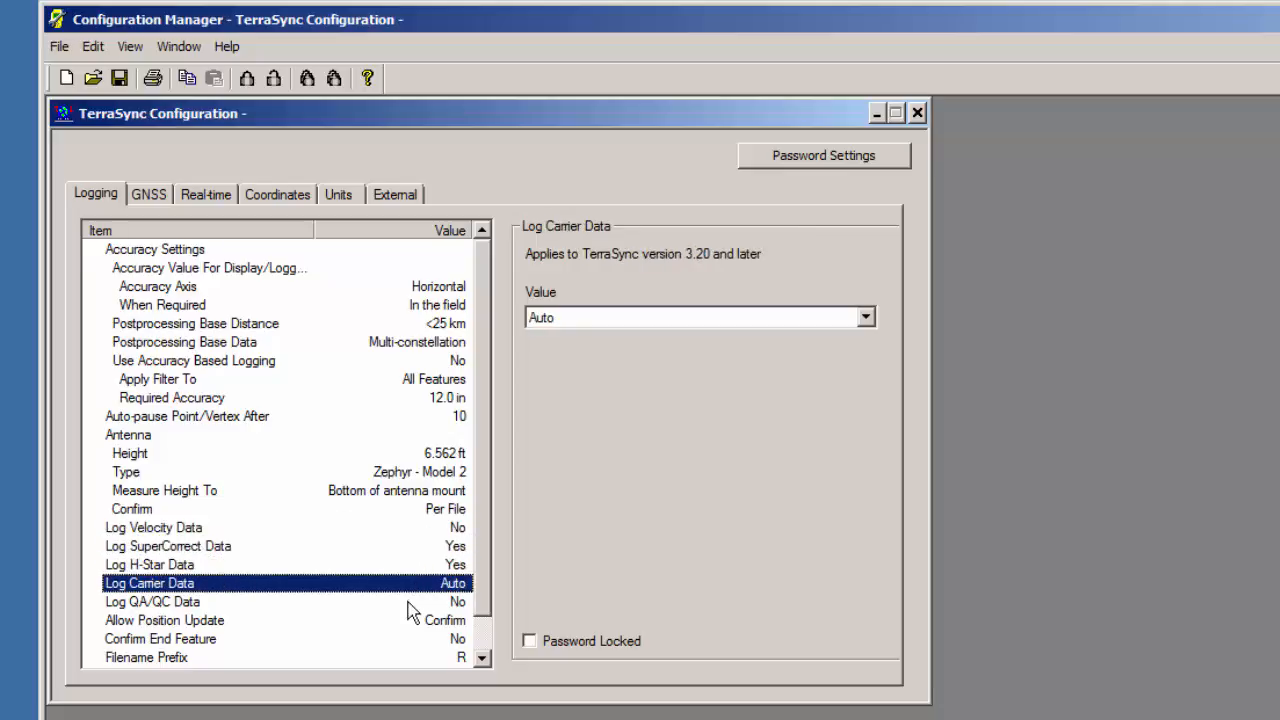
{"action": "left_click", "coordinate": [450, 601]}
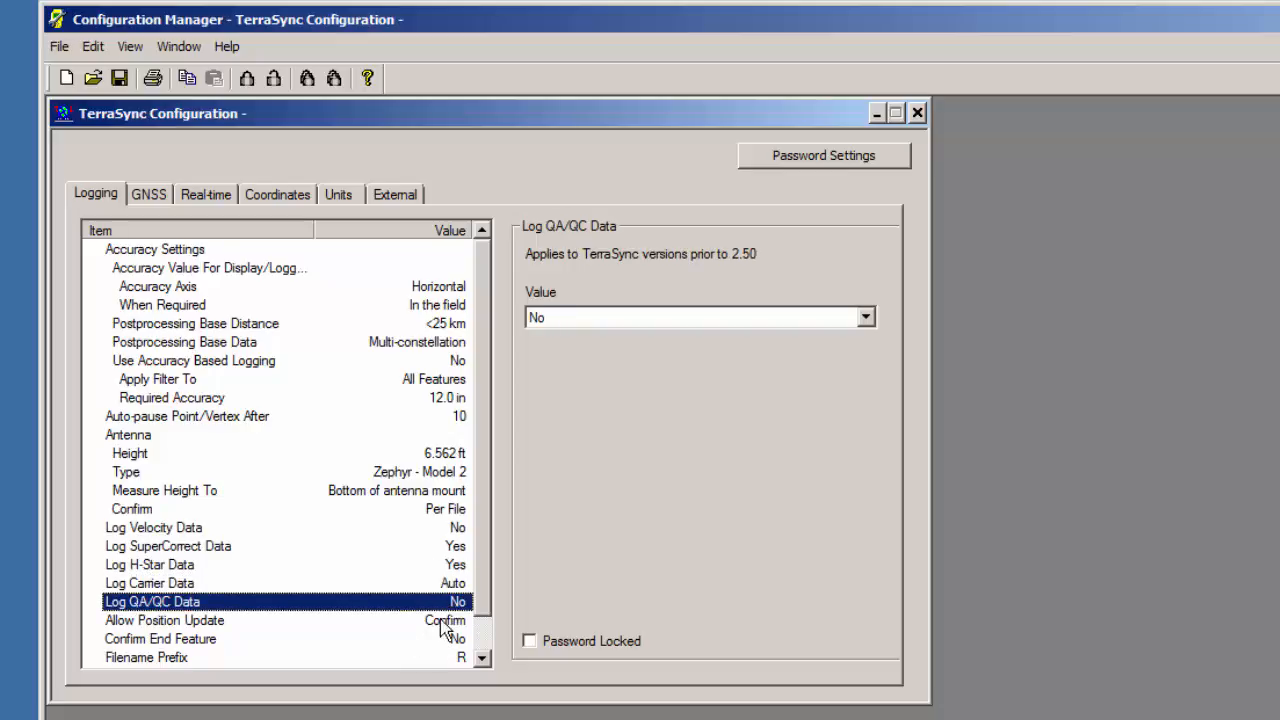
{"action": "left_click", "coordinate": [440, 620]}
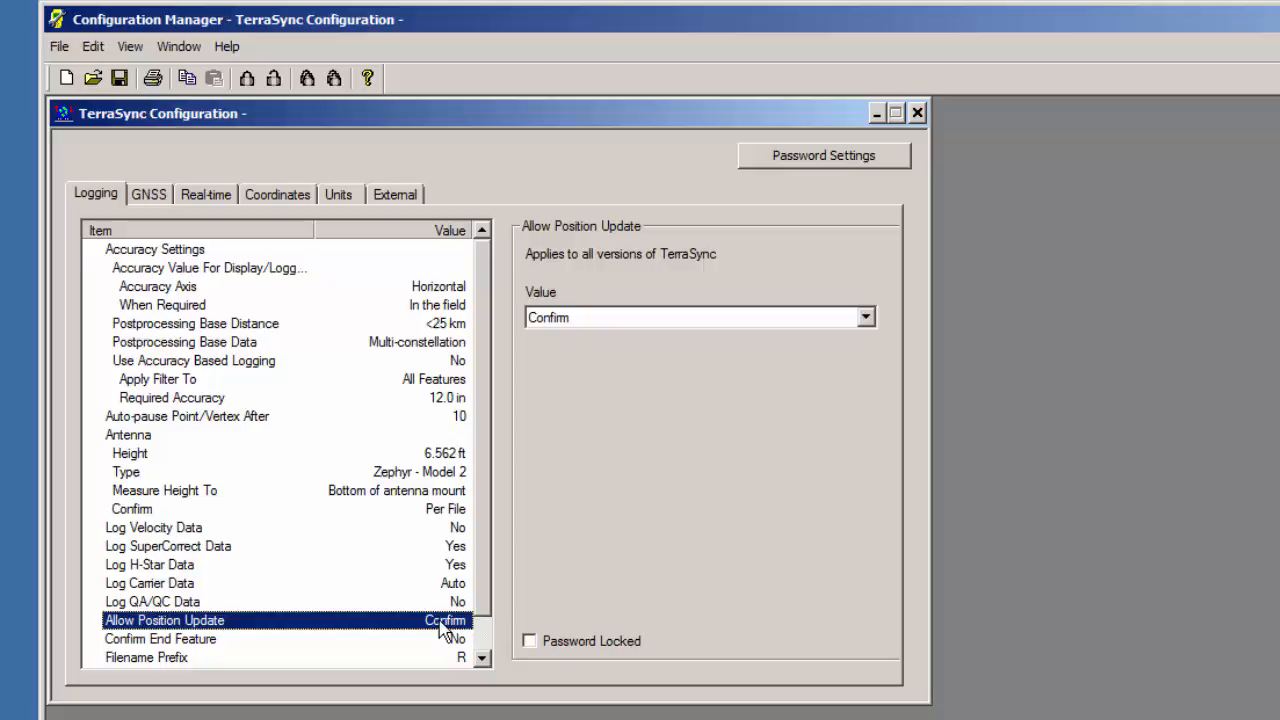
{"action": "left_click", "coordinate": [441, 641]}
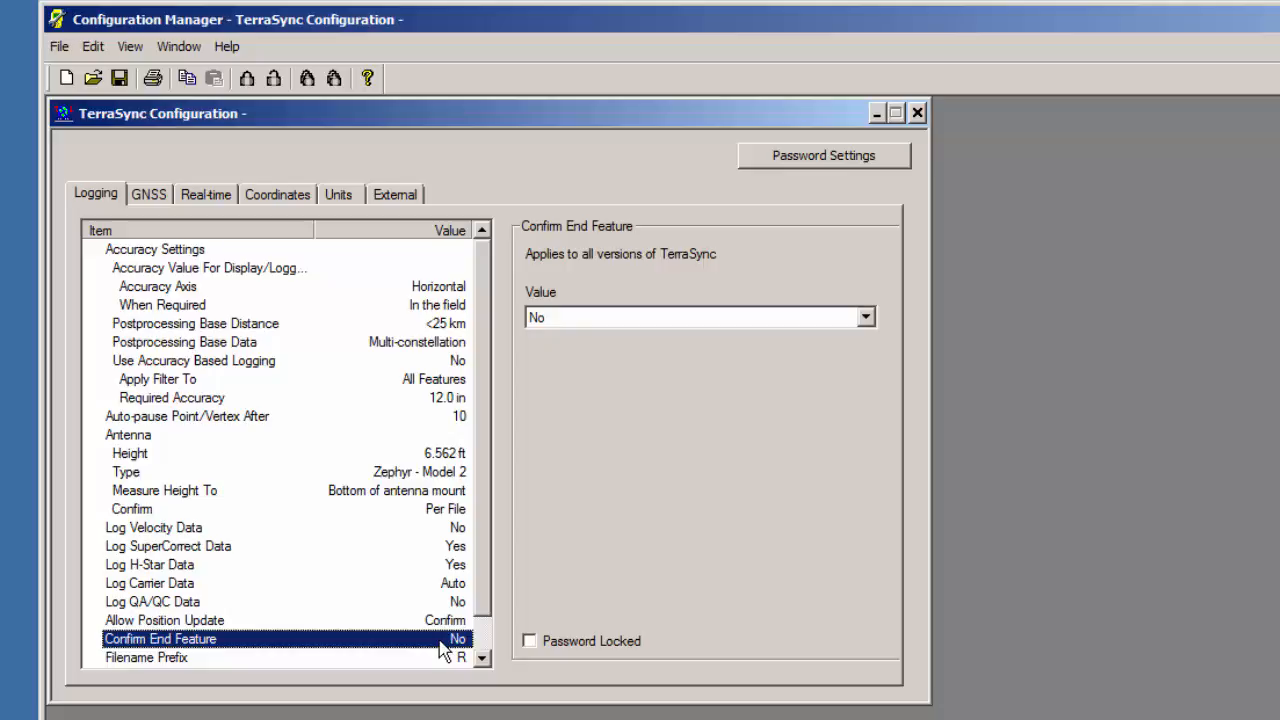
Step: Set the Filename Prefix for logged data files to EB
{"action": "left_click", "coordinate": [444, 660]}
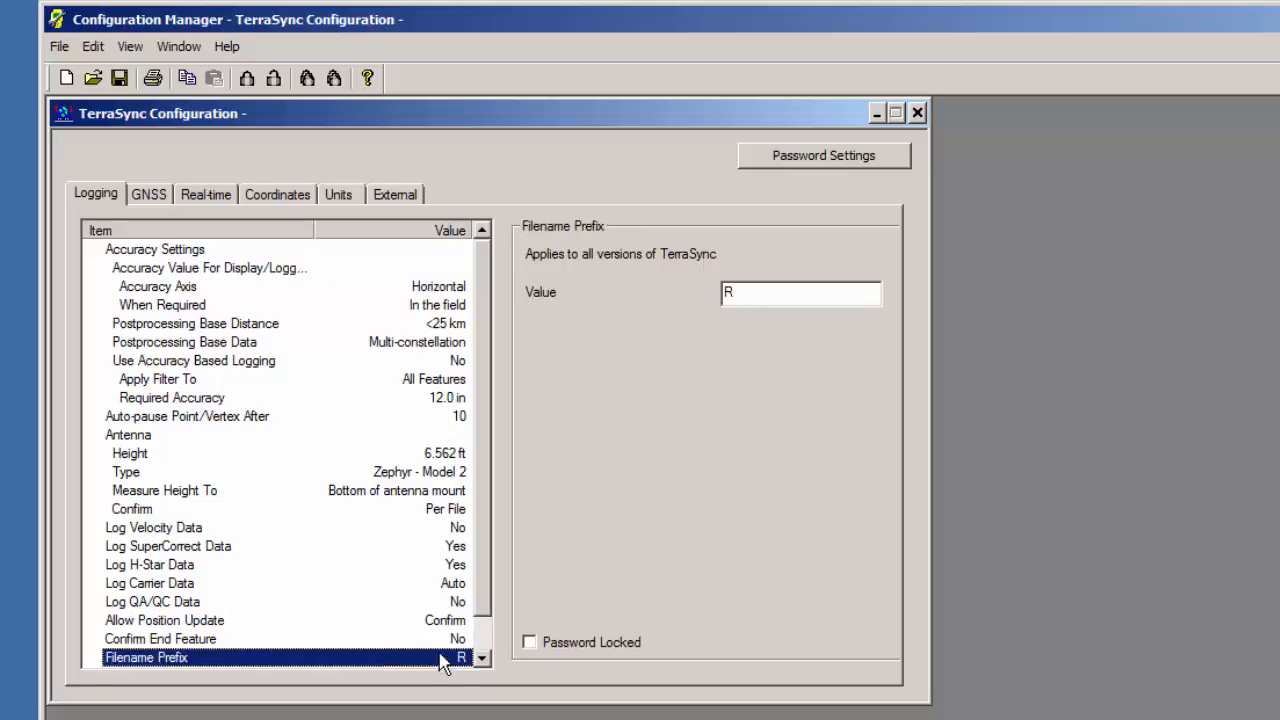
{"action": "left_click", "coordinate": [482, 658]}
{"action": "left_click", "coordinate": [482, 658]}
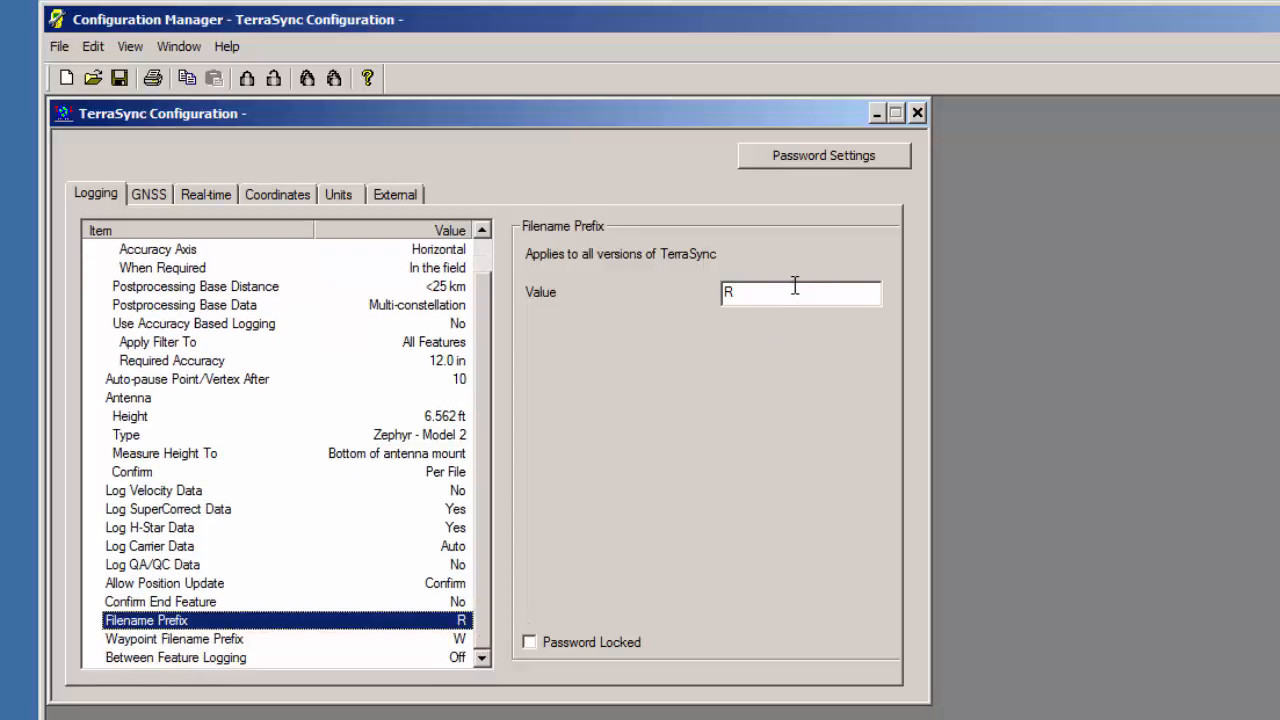
{"action": "left_click_drag", "start_coordinate": [793, 292], "coordinate": [636, 287]}
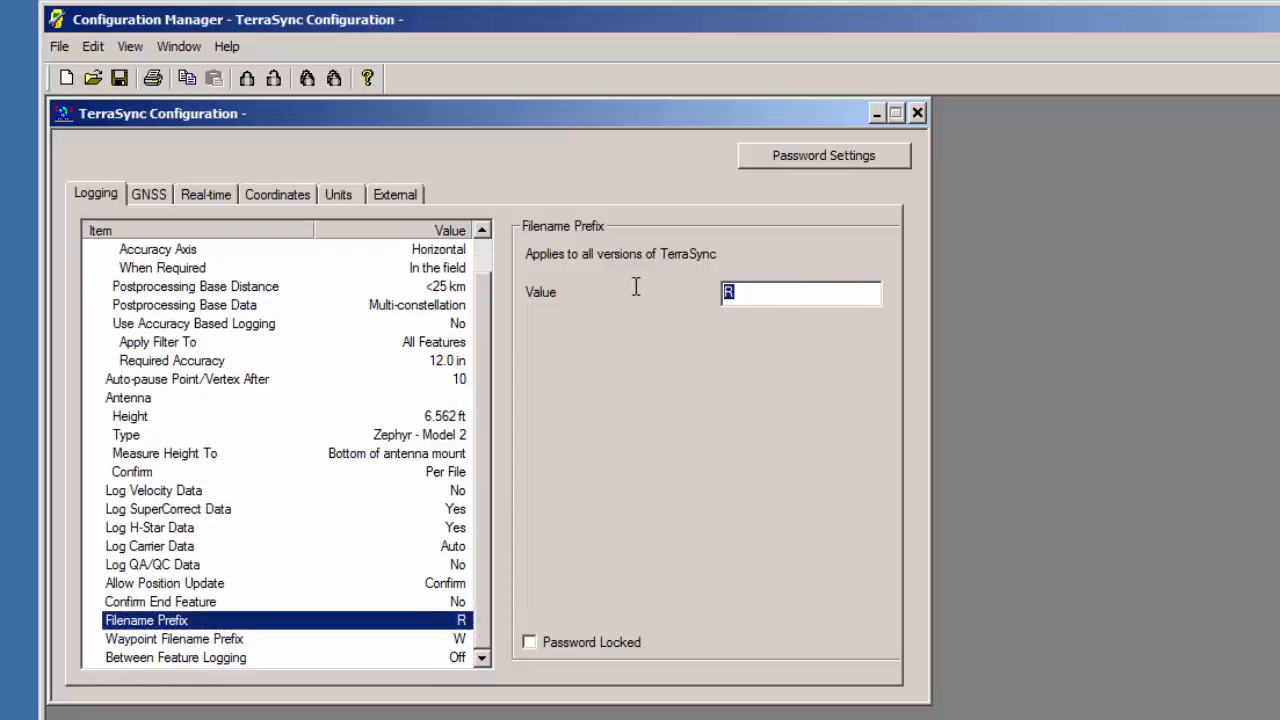
{"action": "type", "text": "EB"}
Step: Try UNIT1 as the Filename Prefix and restore it to EB
{"action": "left_click_drag", "start_coordinate": [747, 289], "coordinate": [641, 305]}
{"action": "type", "text": "UNIT1"}
{"action": "double_click", "coordinate": [790, 301]}
{"action": "type", "text": "EB"}
Step: Try time-based Between Feature Logging at 1 s and switch it back to Off
{"action": "left_click", "coordinate": [410, 640]}
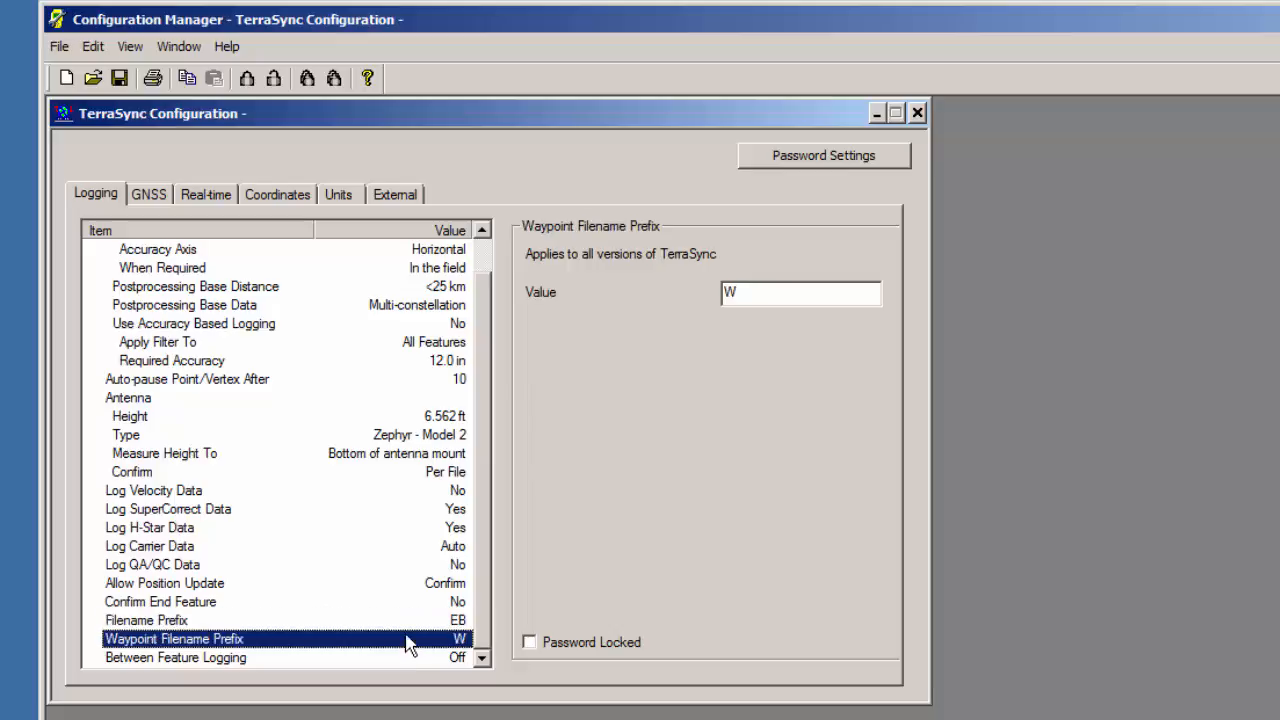
{"action": "left_click", "coordinate": [410, 660]}
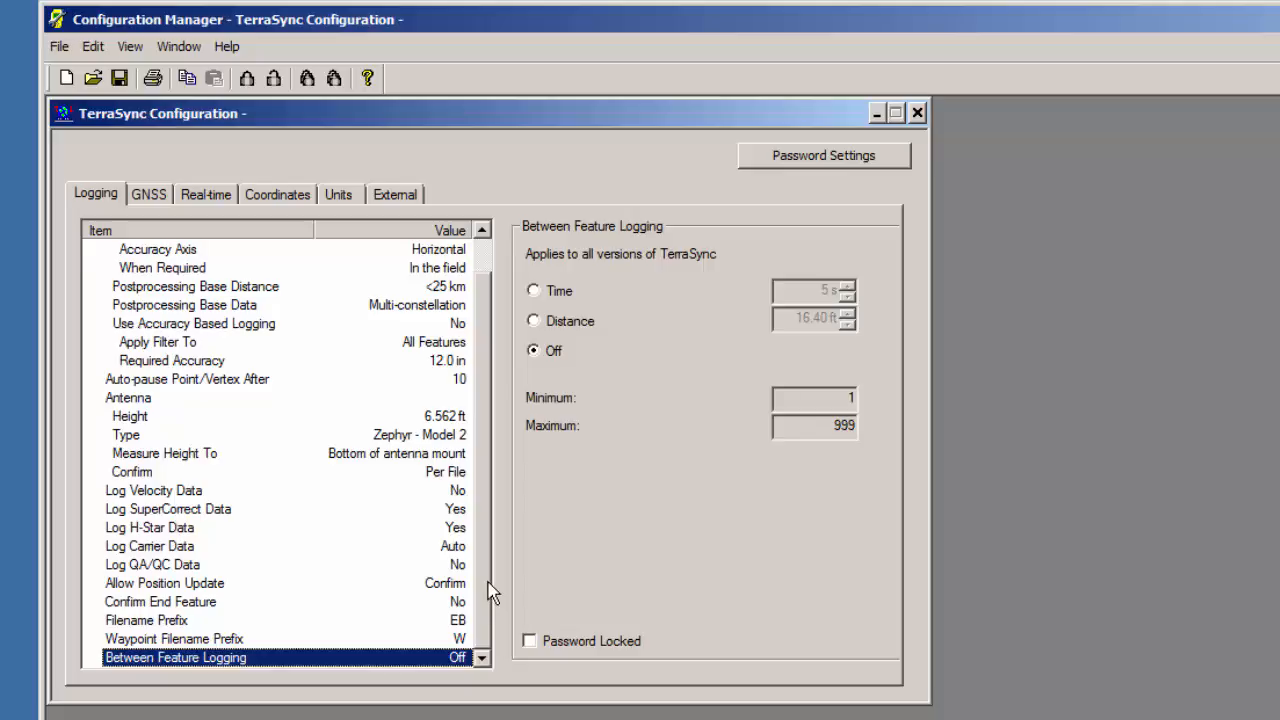
{"action": "left_click", "coordinate": [540, 293]}
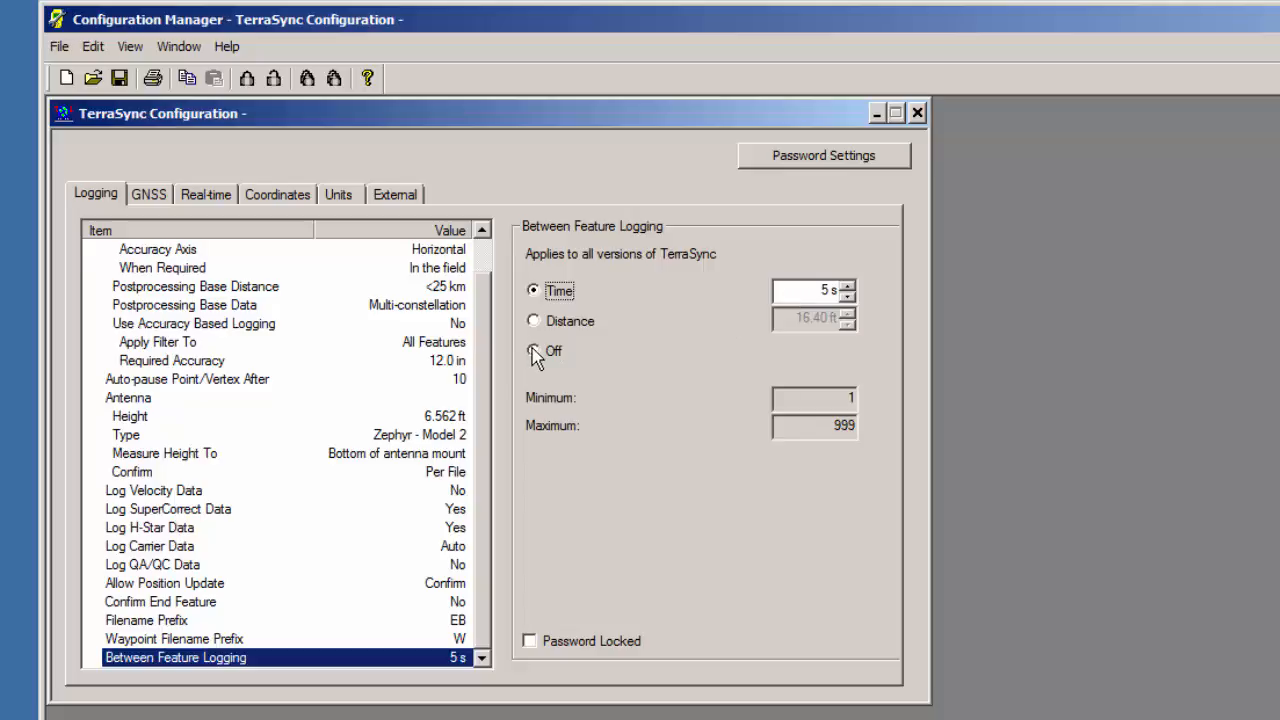
{"action": "left_click", "coordinate": [847, 296]}
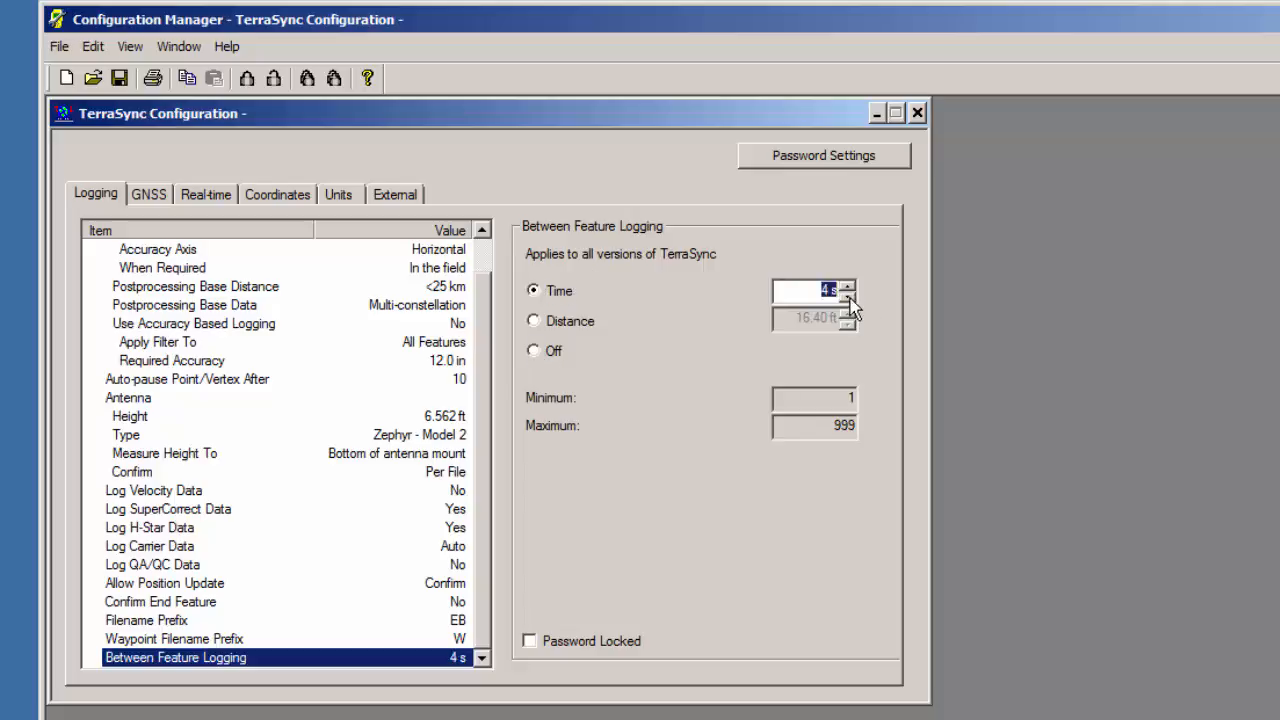
{"action": "left_click", "coordinate": [850, 298]}
{"action": "left_click", "coordinate": [850, 298]}
{"action": "left_click", "coordinate": [850, 298]}
{"action": "left_click", "coordinate": [545, 352]}
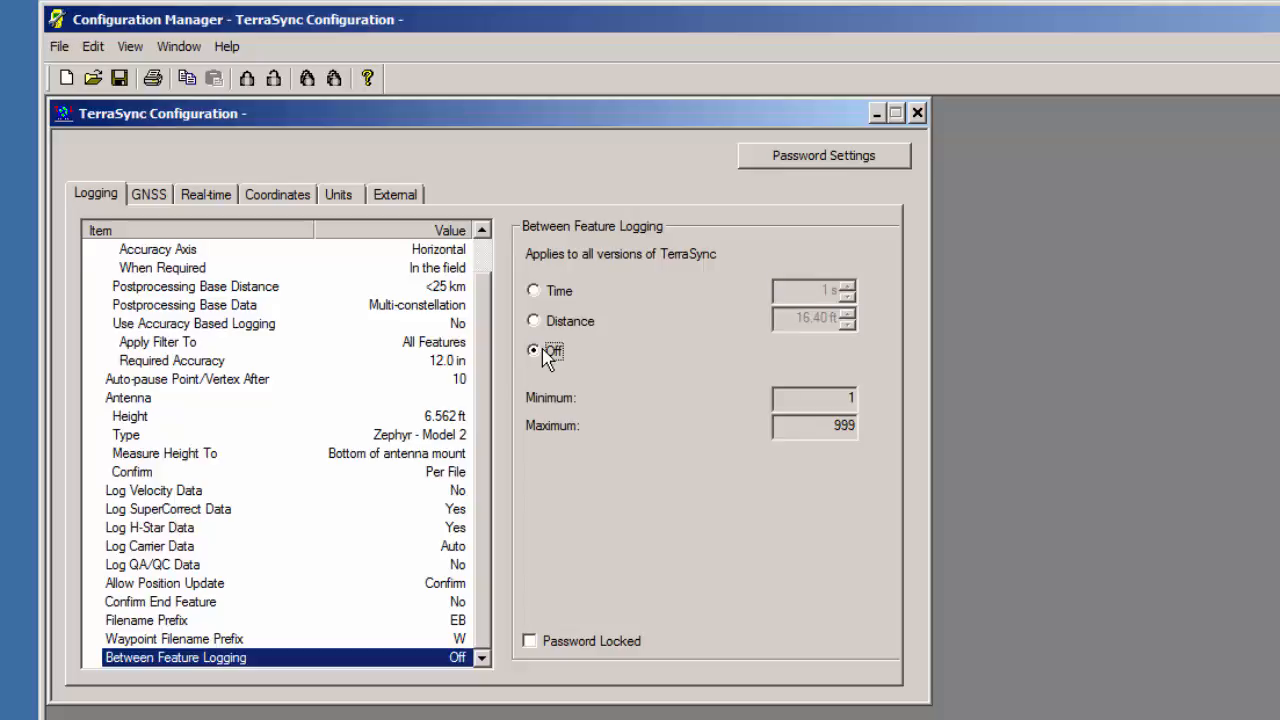
Step: Look at the Configuration Style in the GNSS settings and turn NMEA Output on
{"action": "left_click", "coordinate": [155, 197]}
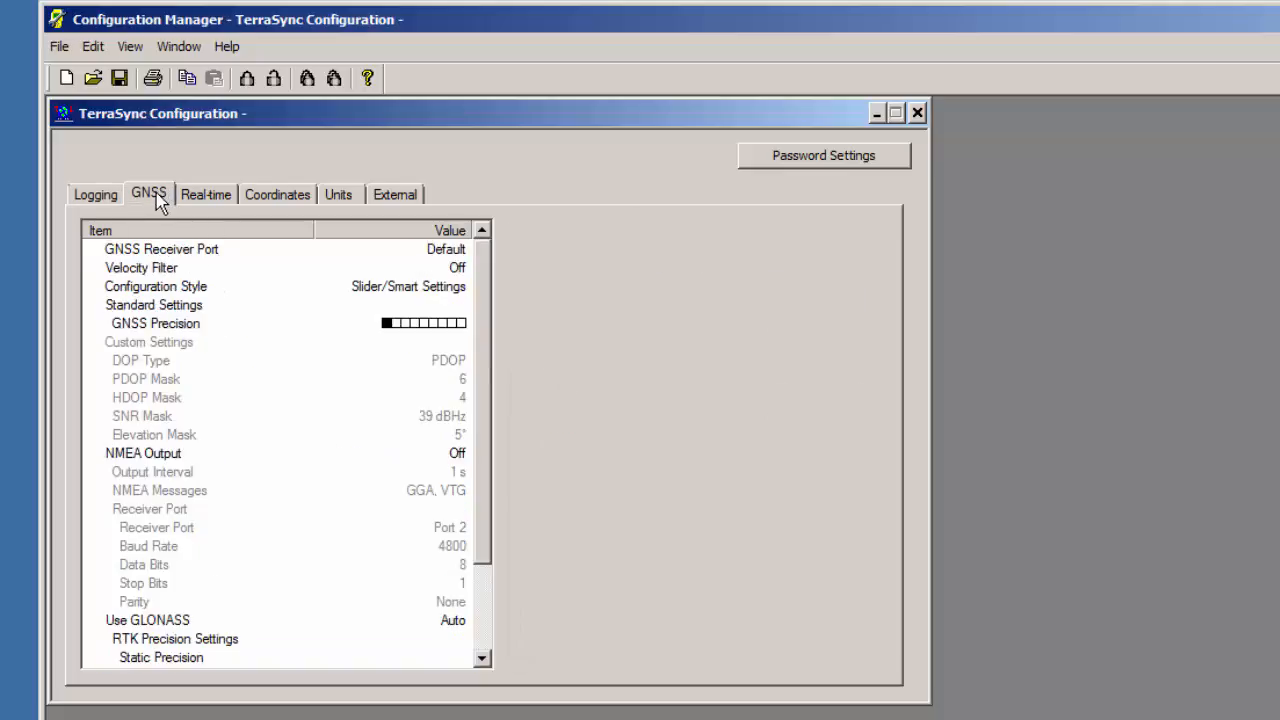
{"action": "left_click", "coordinate": [422, 290]}
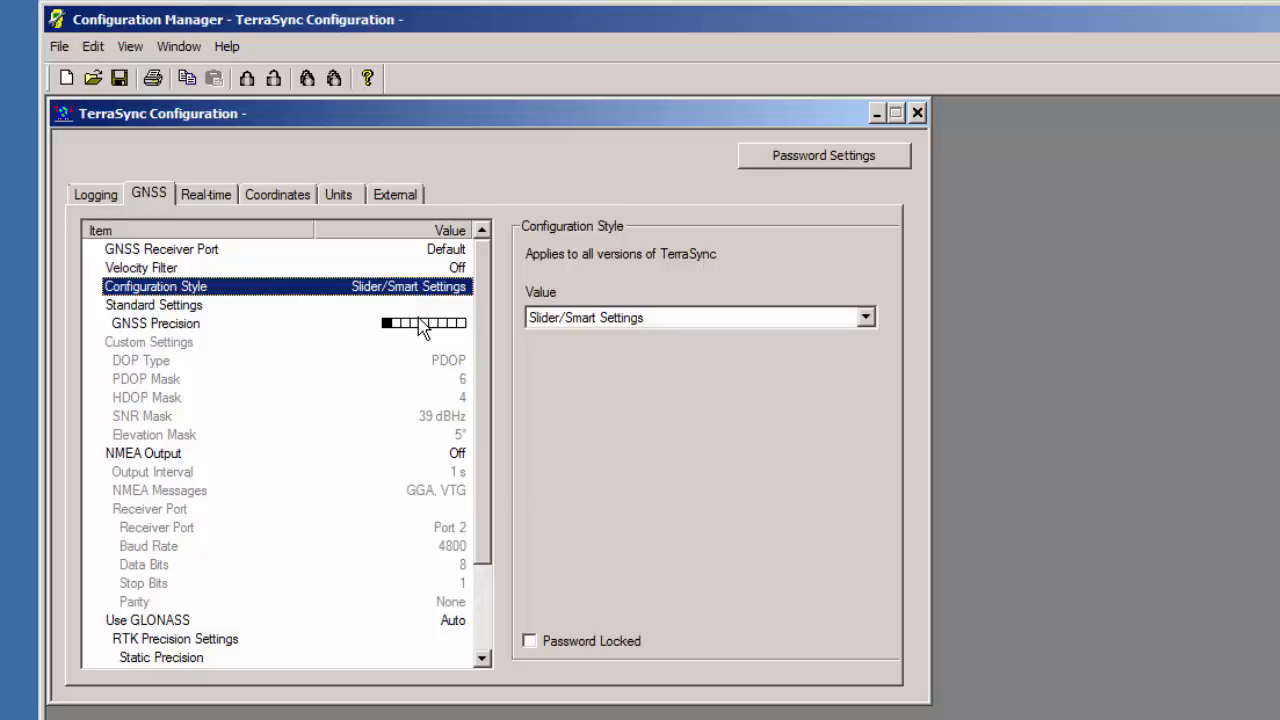
{"action": "left_click", "coordinate": [403, 456]}
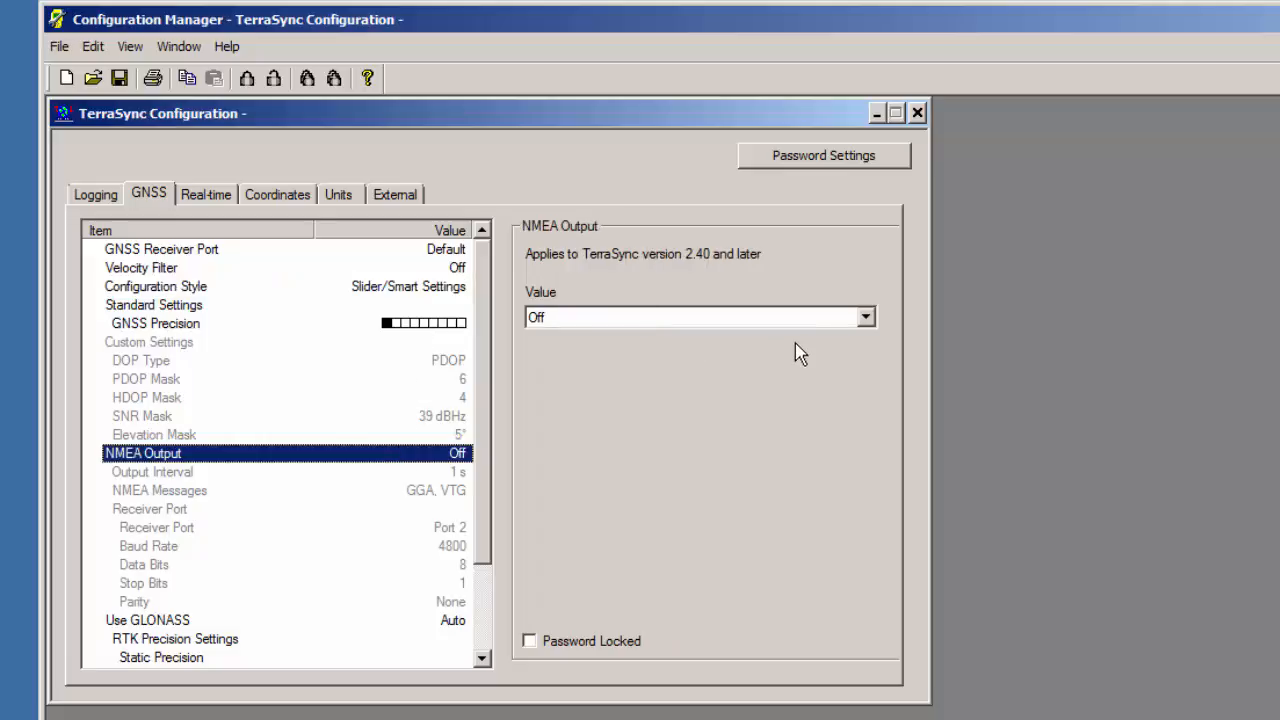
{"action": "left_click", "coordinate": [830, 322]}
{"action": "left_click", "coordinate": [820, 340]}
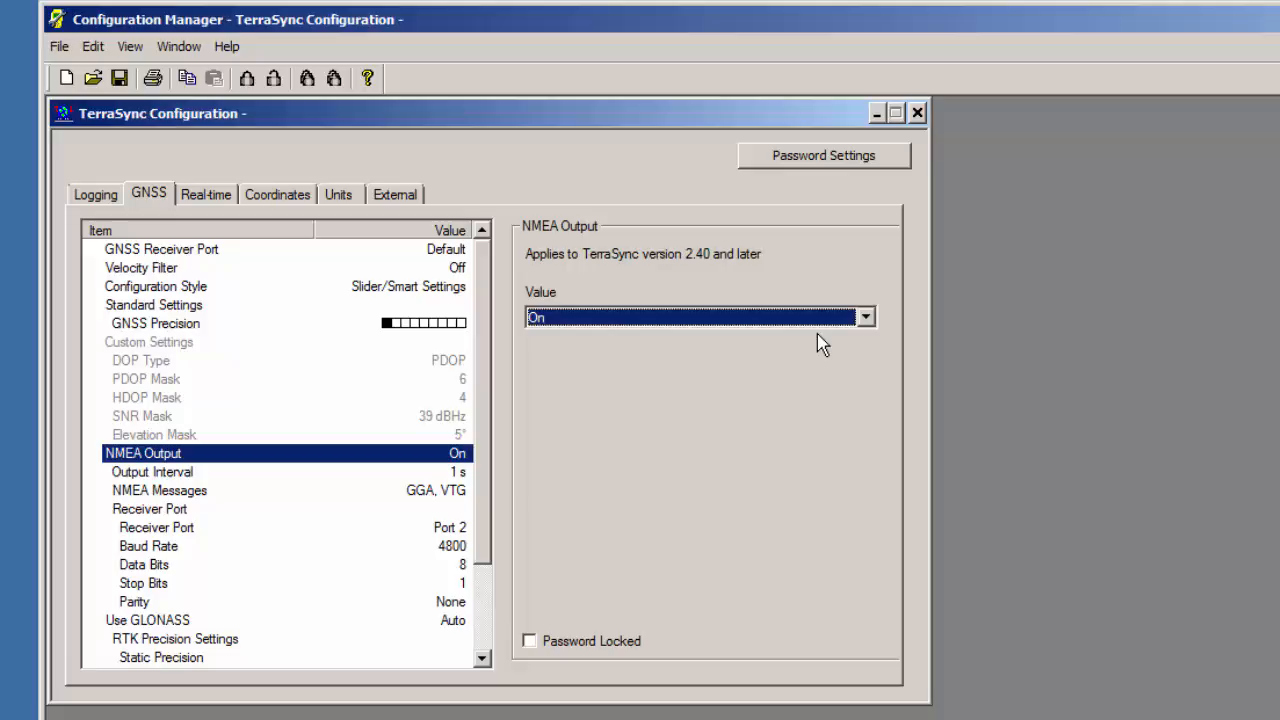
Step: Review the NMEA output interval, messages and receiver port settings, and turn NMEA Output back off
{"action": "left_click", "coordinate": [432, 475]}
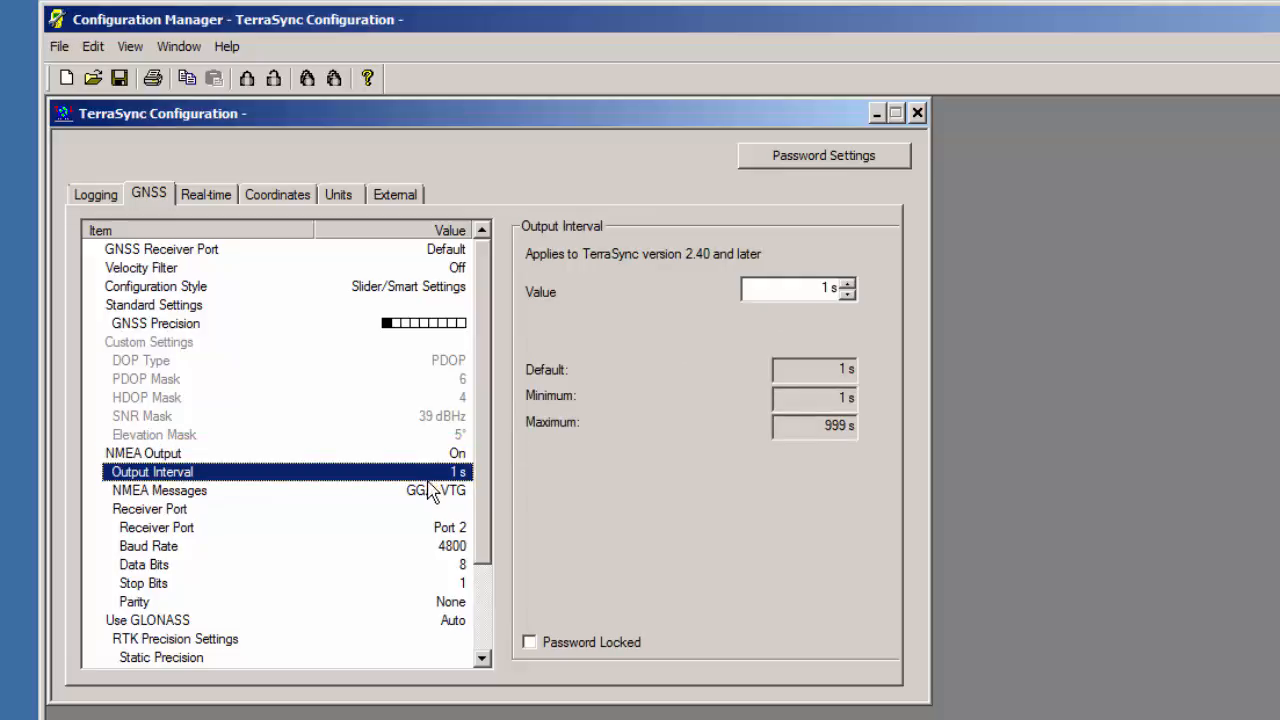
{"action": "left_click", "coordinate": [430, 496]}
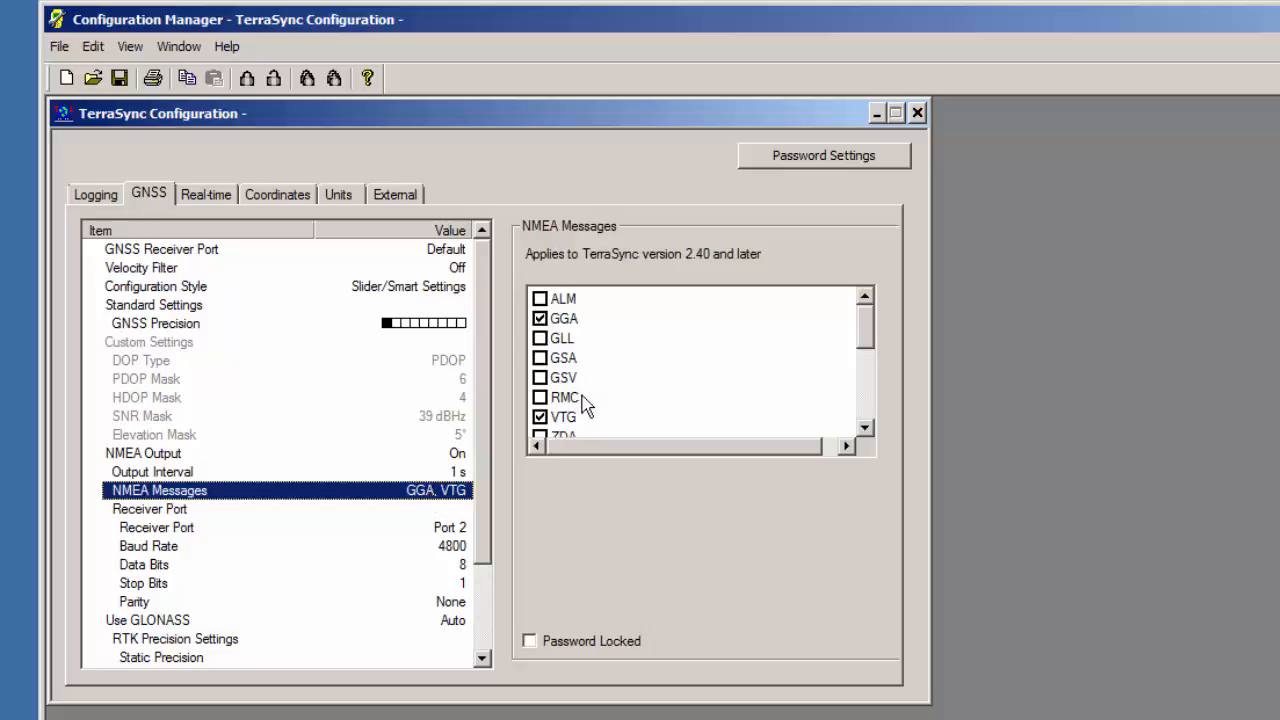
{"action": "mouse_move", "coordinate": [872, 344]}
{"action": "left_mouse_down"}
{"action": "mouse_move", "coordinate": [871, 400]}
{"action": "mouse_move", "coordinate": [872, 325]}
{"action": "left_mouse_up"}
{"action": "left_click", "coordinate": [440, 528]}
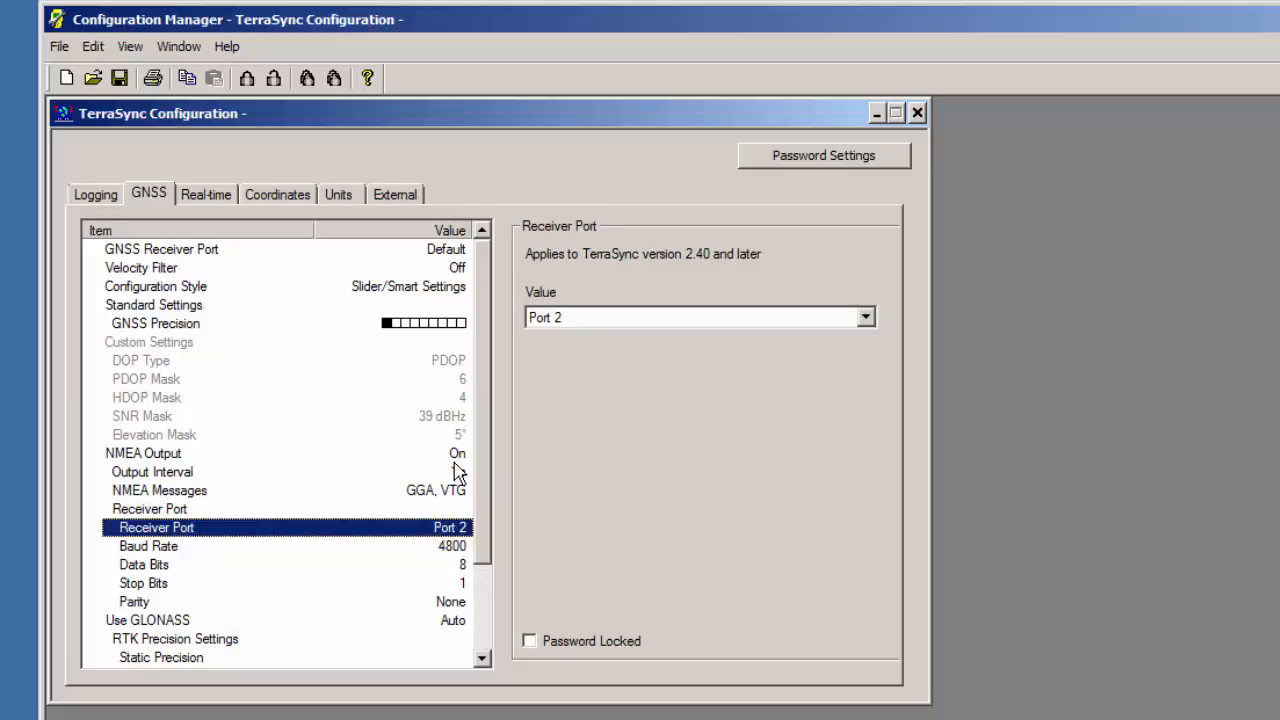
{"action": "left_click", "coordinate": [457, 455]}
{"action": "left_click", "coordinate": [650, 321]}
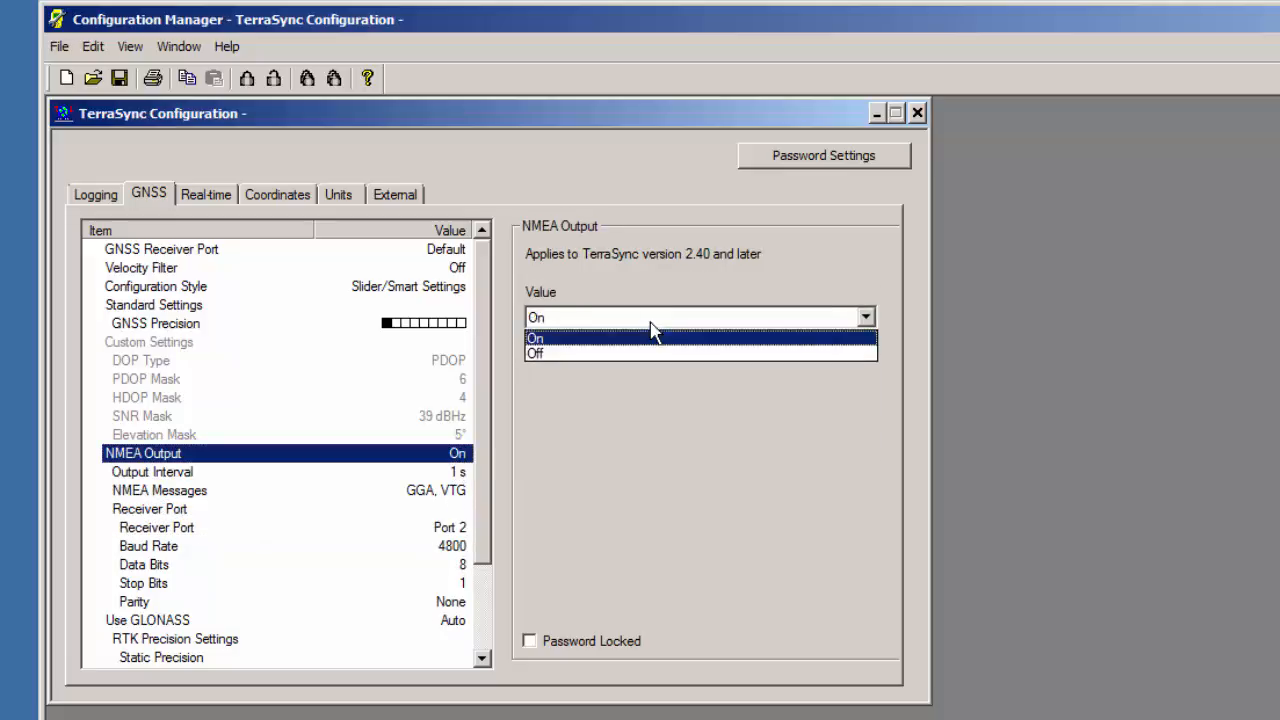
{"action": "left_click", "coordinate": [643, 354]}
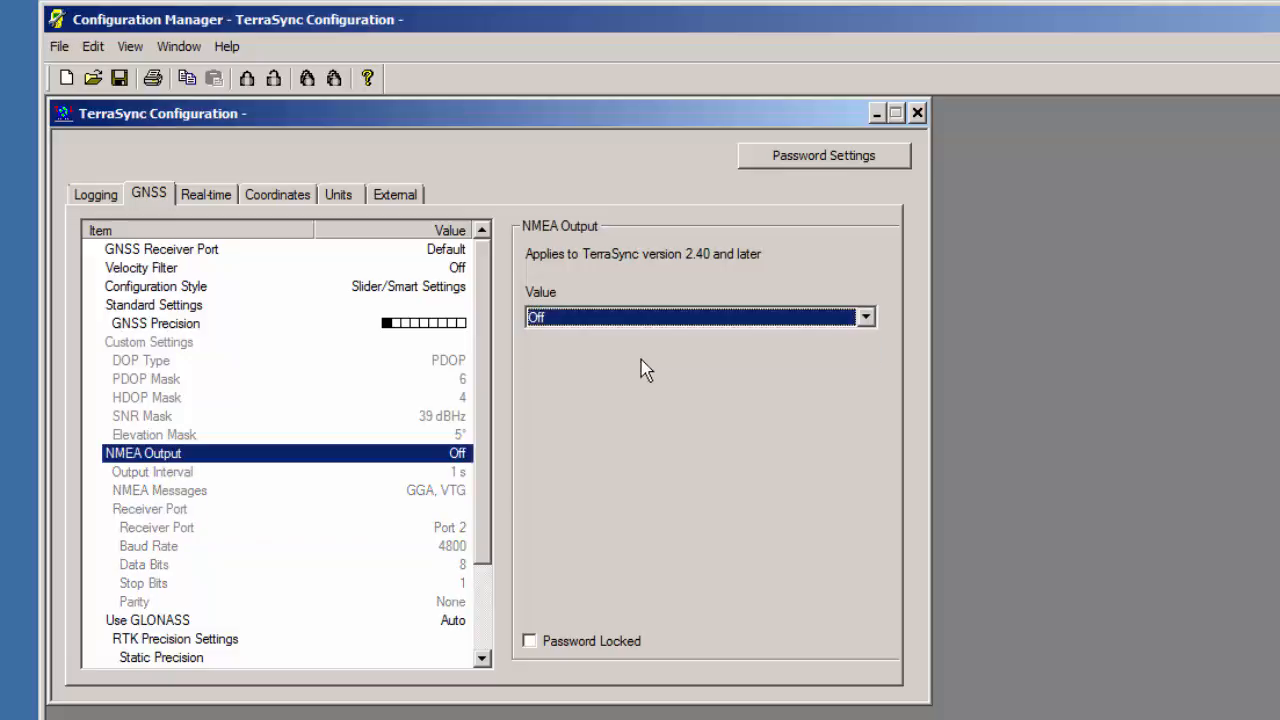
Step: Set Choice 1 of the real-time sources to External Source
{"action": "left_click_drag", "start_coordinate": [485, 435], "coordinate": [484, 545]}
{"action": "left_click", "coordinate": [212, 204]}
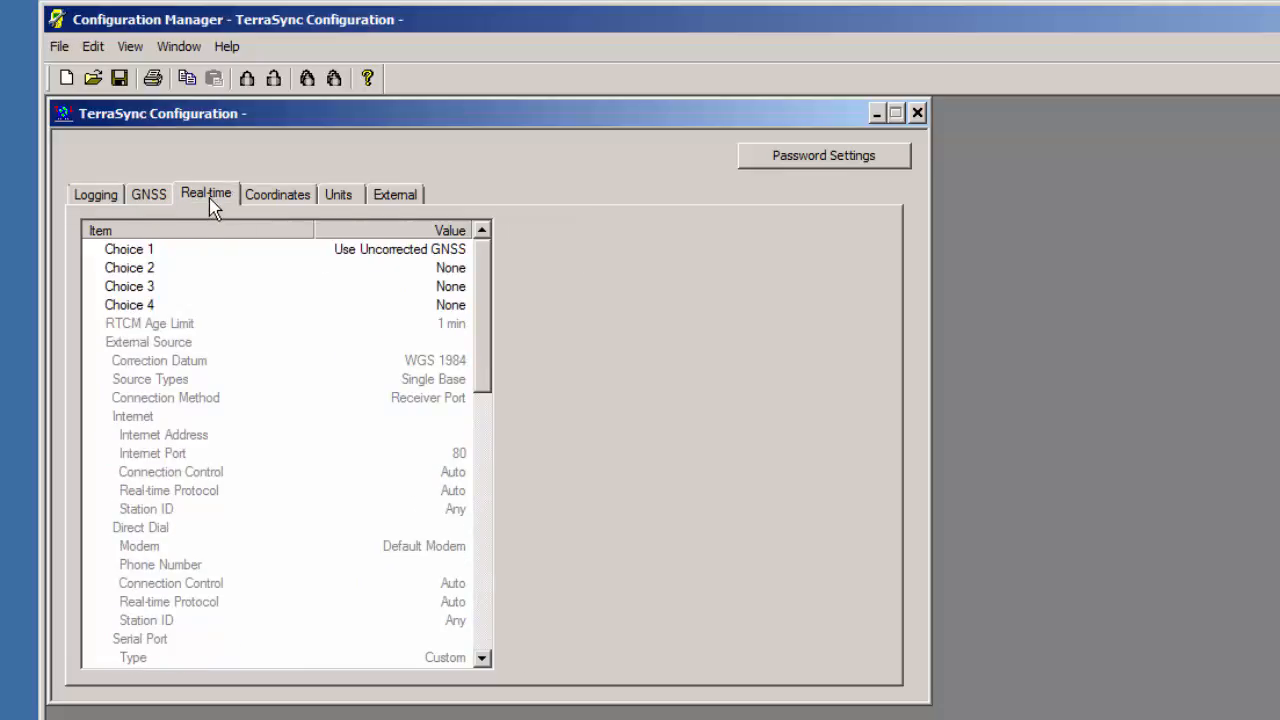
{"action": "left_click", "coordinate": [180, 258]}
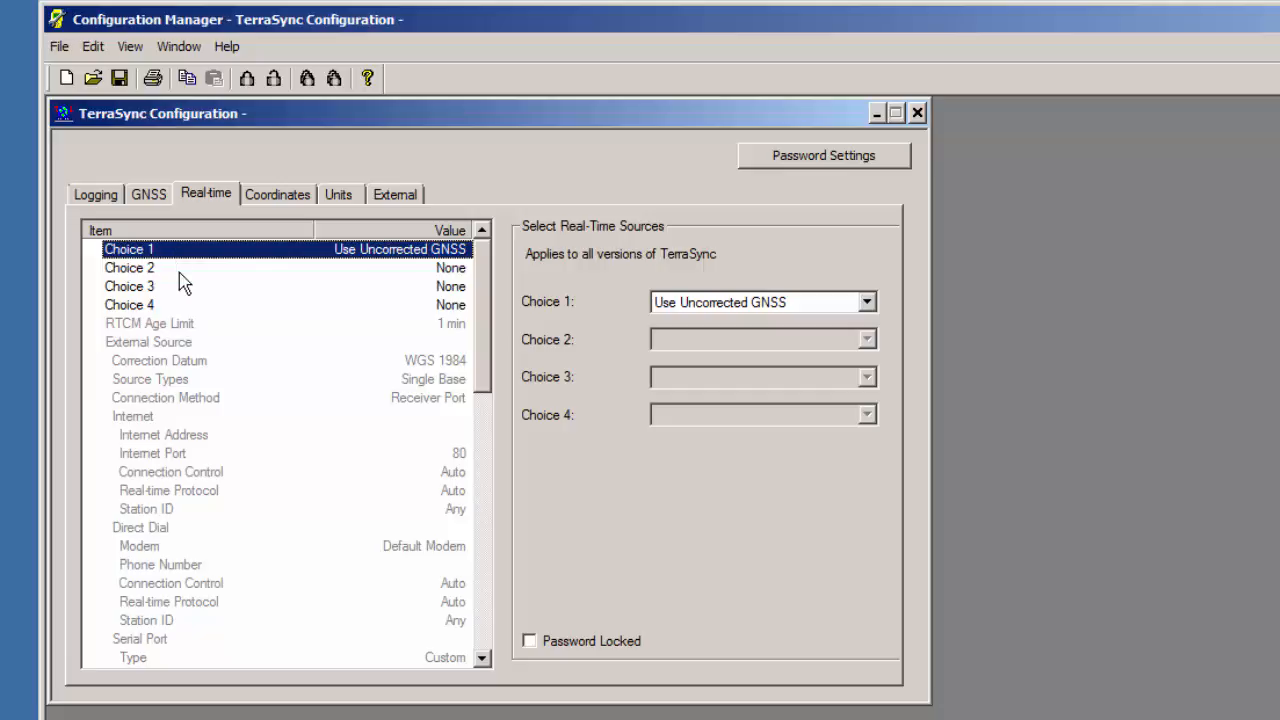
{"action": "left_click", "coordinate": [712, 302]}
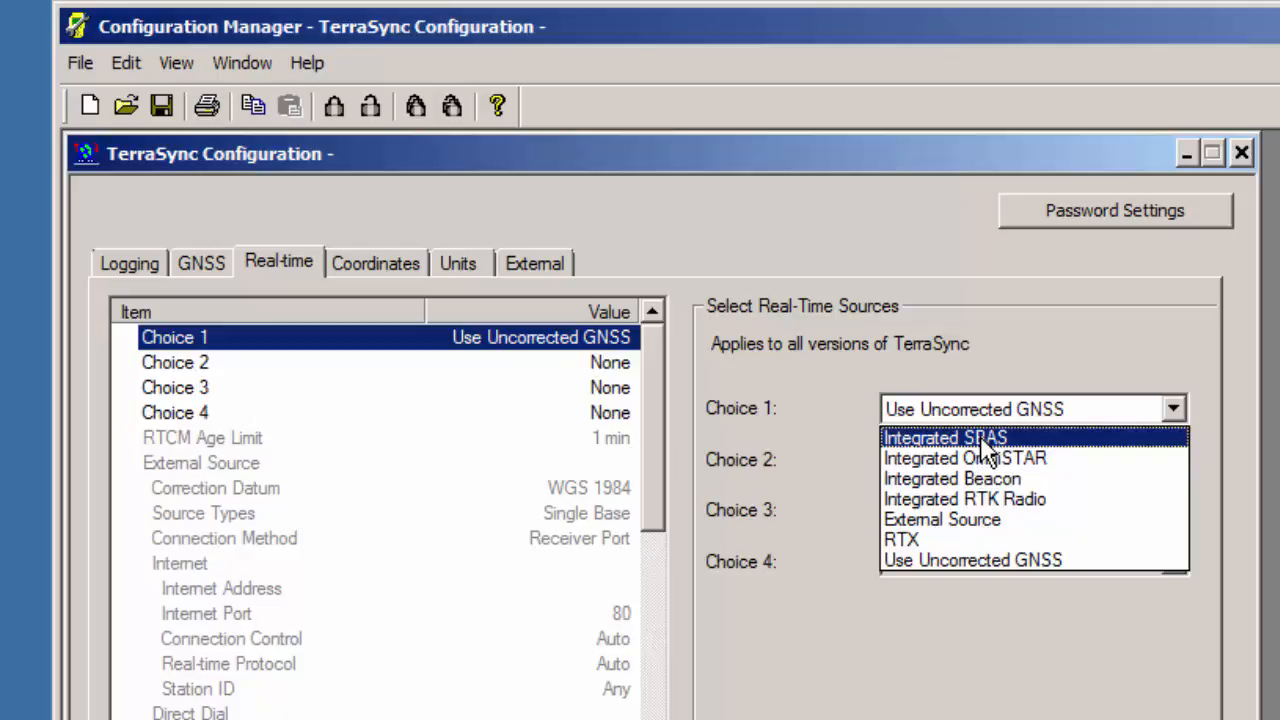
{"action": "key", "text": "Down"}
{"action": "key", "text": "Down"}
{"action": "key", "text": "Down"}
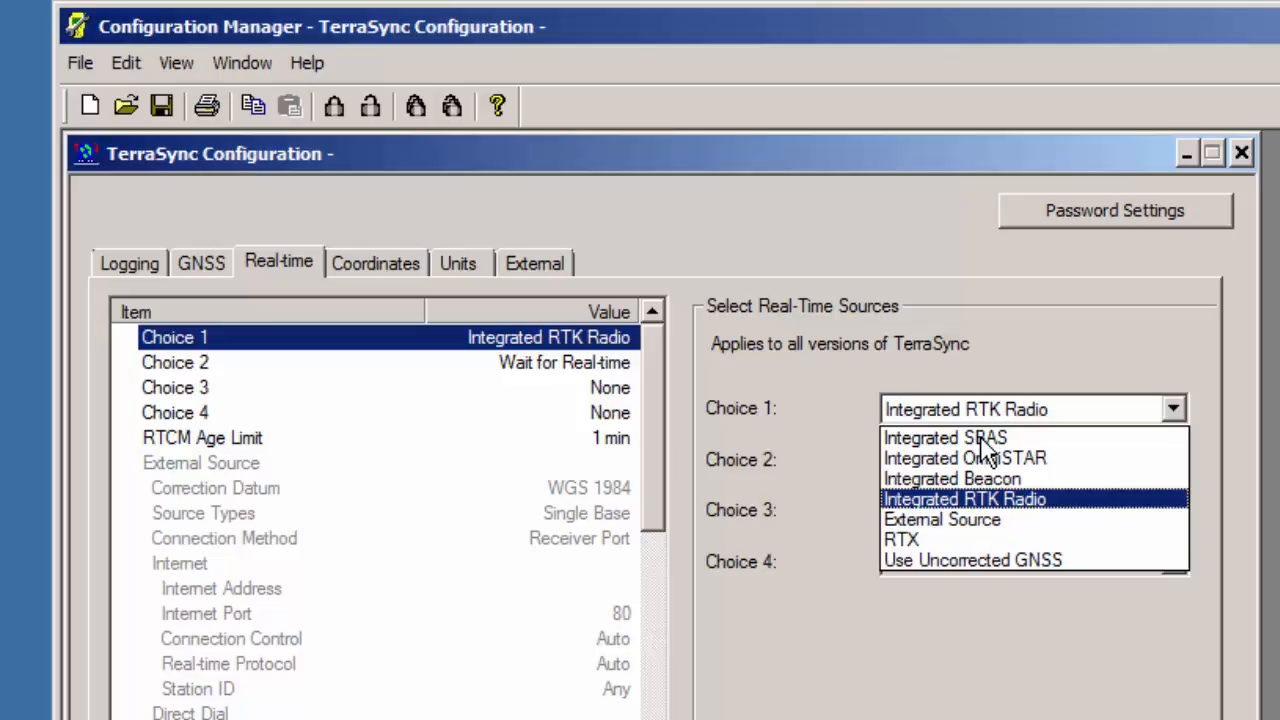
{"action": "left_click", "coordinate": [988, 520]}
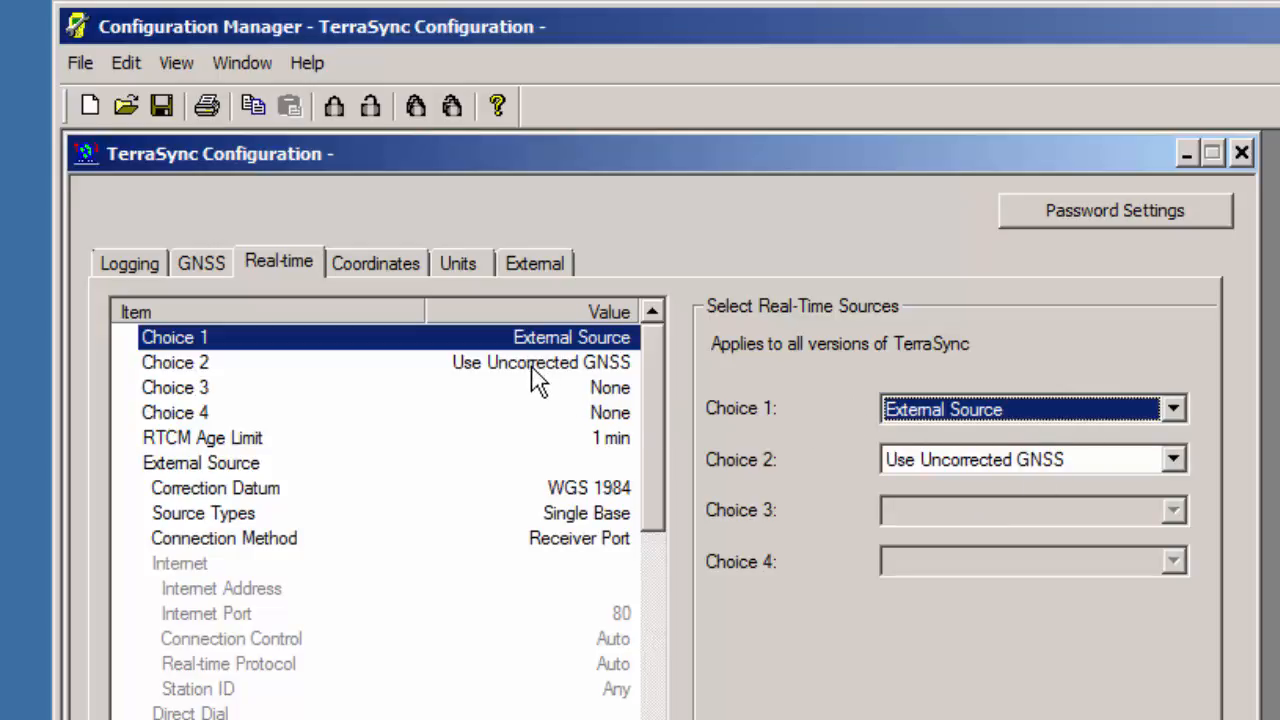
Step: Look at the external source's Correction Datum and the Source Types options, keeping Single Base
{"action": "left_click", "coordinate": [432, 466]}
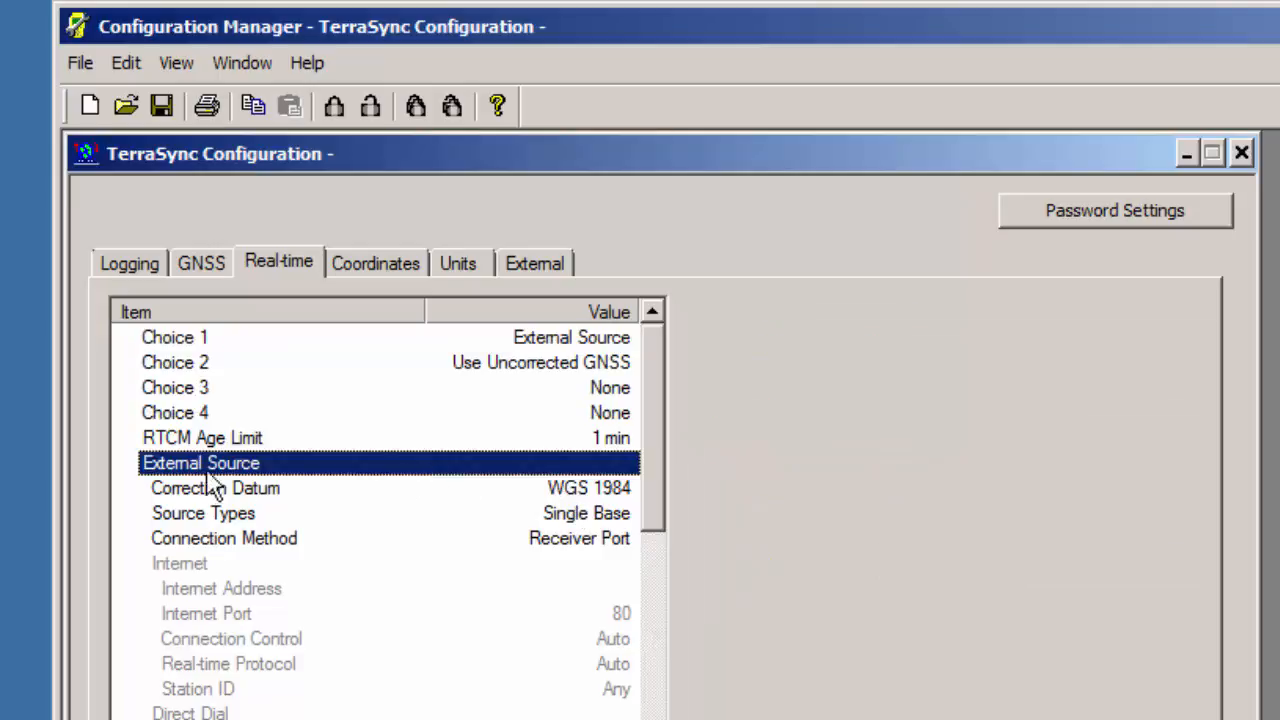
{"action": "left_click", "coordinate": [260, 494]}
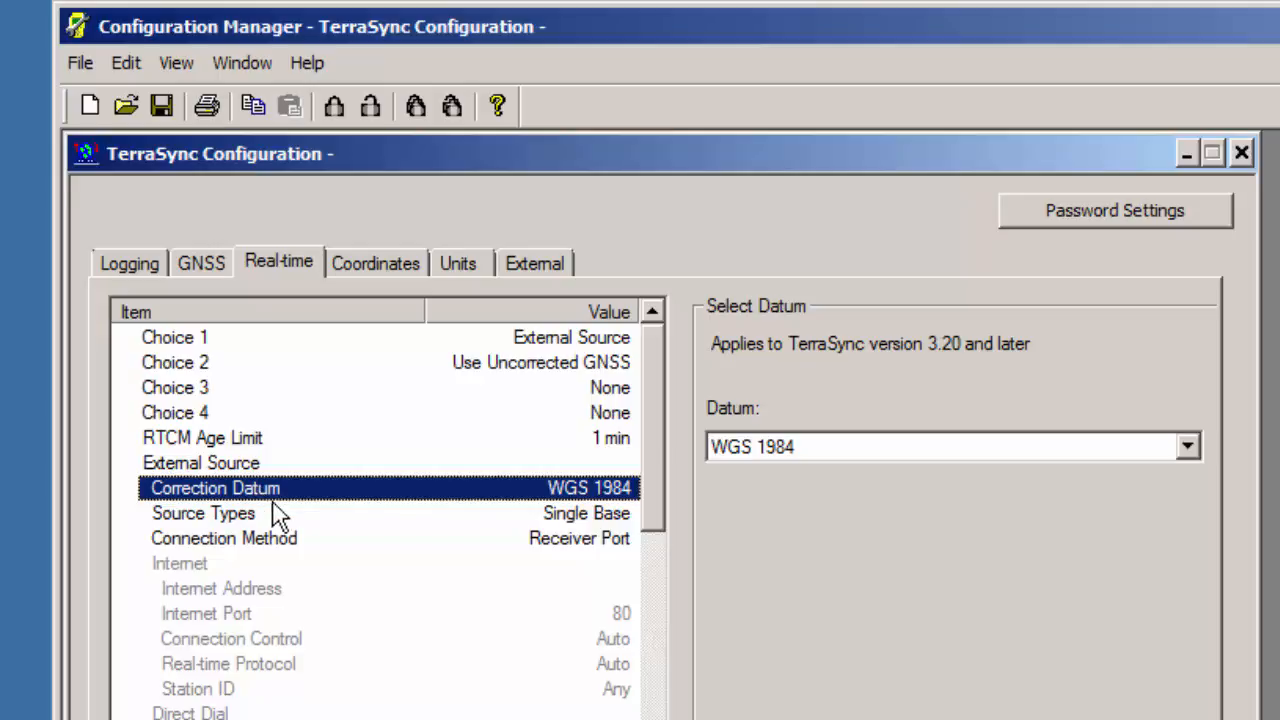
{"action": "left_click", "coordinate": [279, 514]}
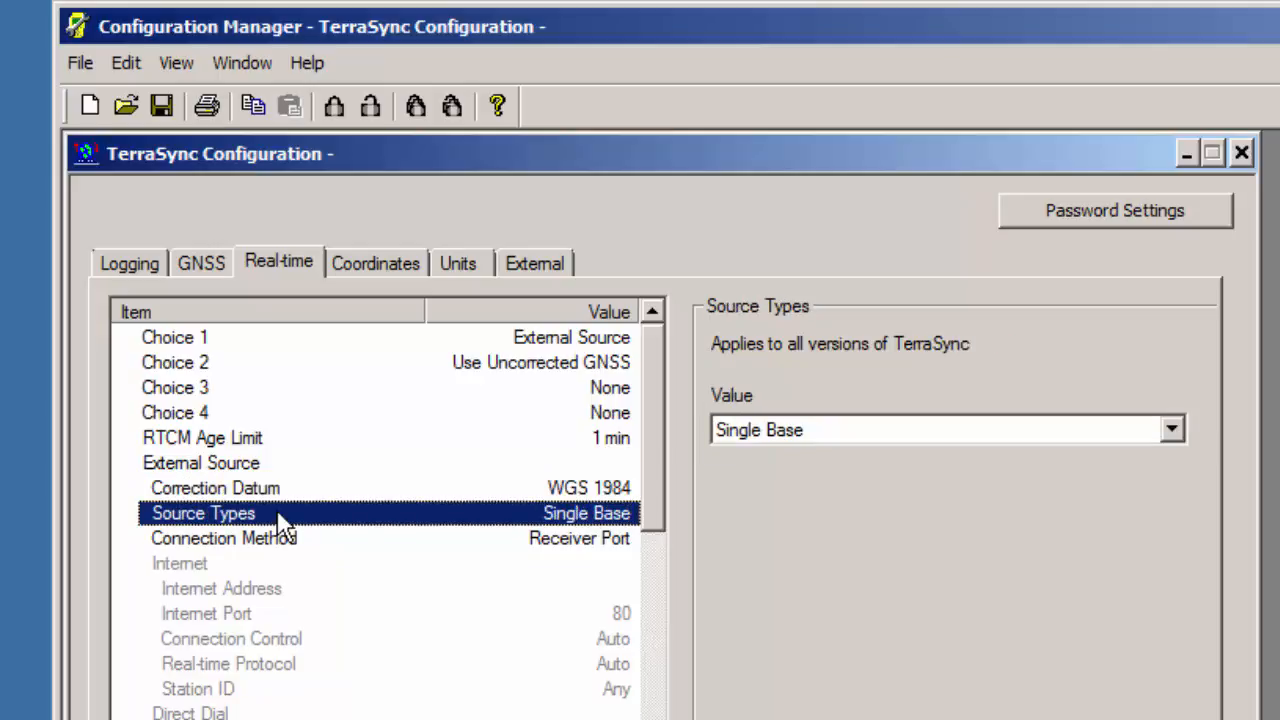
{"action": "left_click", "coordinate": [1172, 429]}
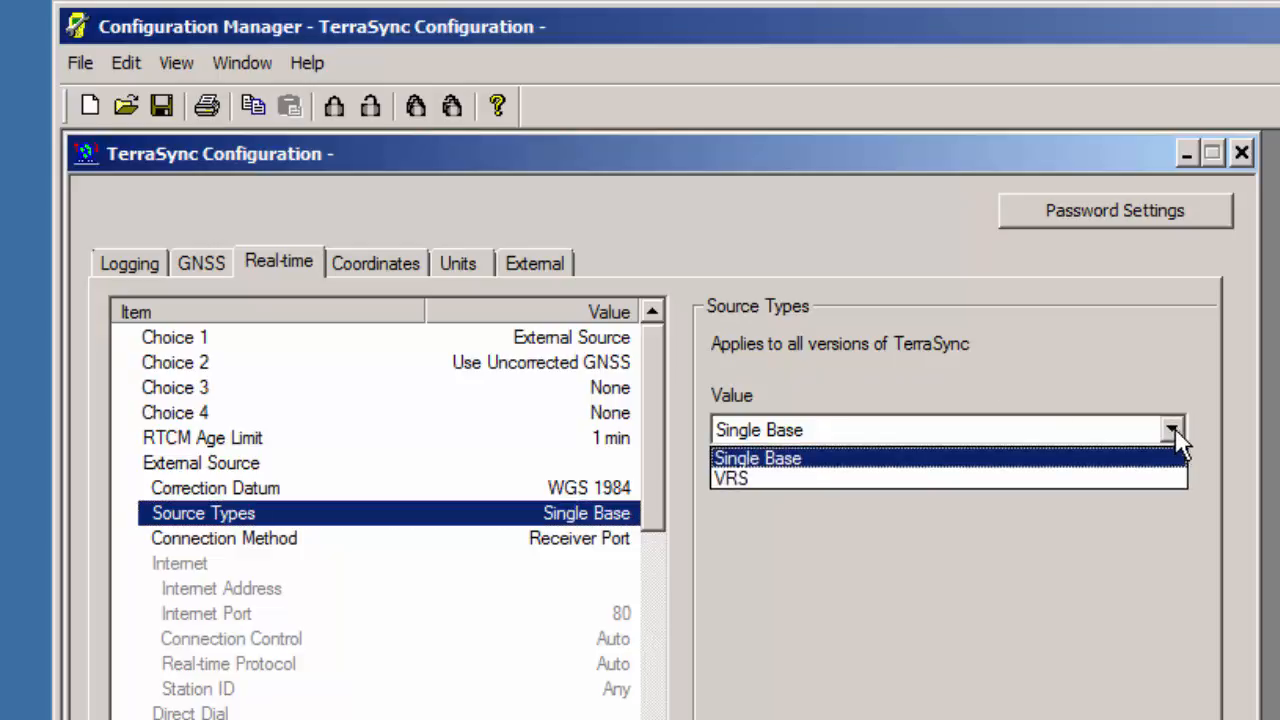
{"action": "left_click", "coordinate": [1118, 460]}
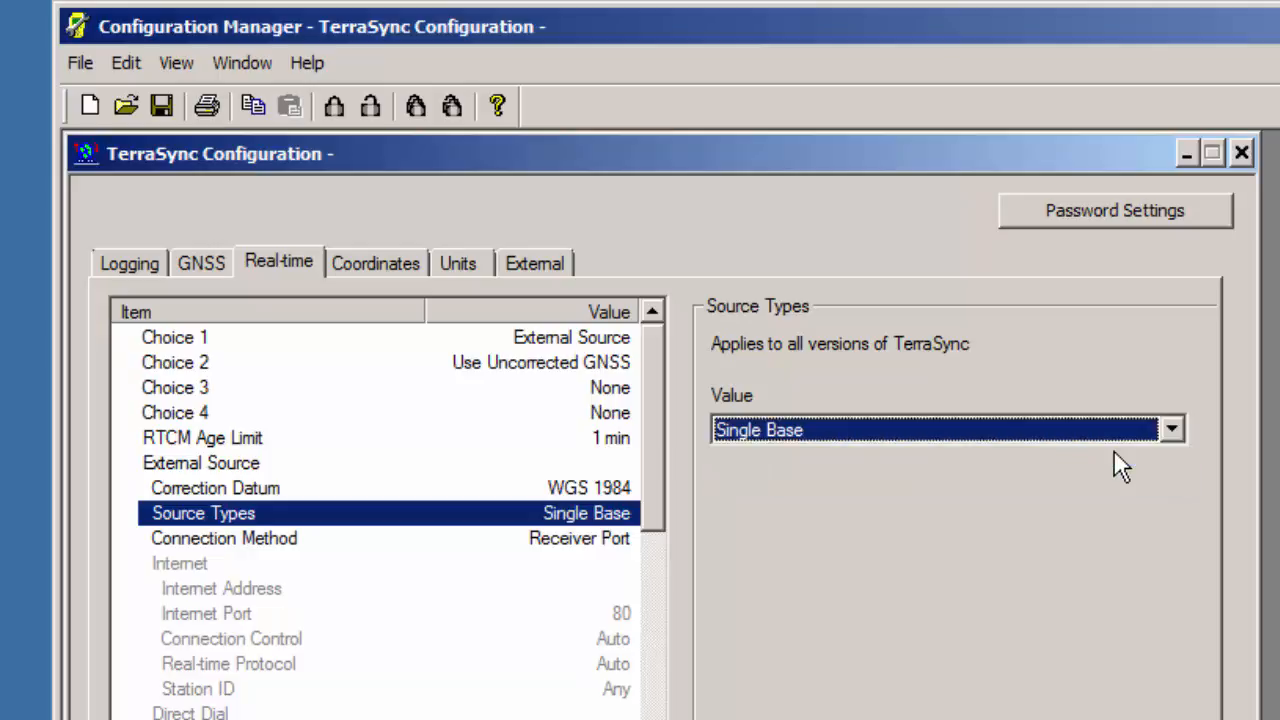
Step: Set the external source's Connection Method to Internet
{"action": "left_click", "coordinate": [543, 540]}
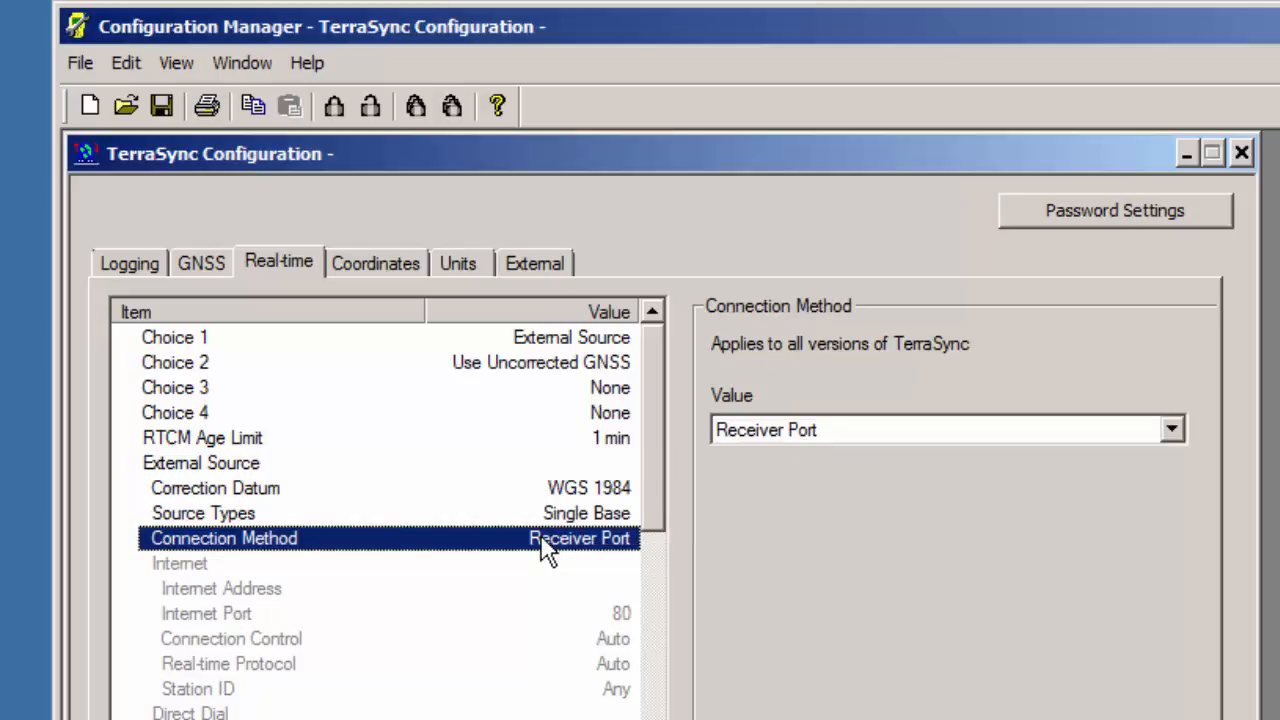
{"action": "left_click", "coordinate": [1168, 431]}
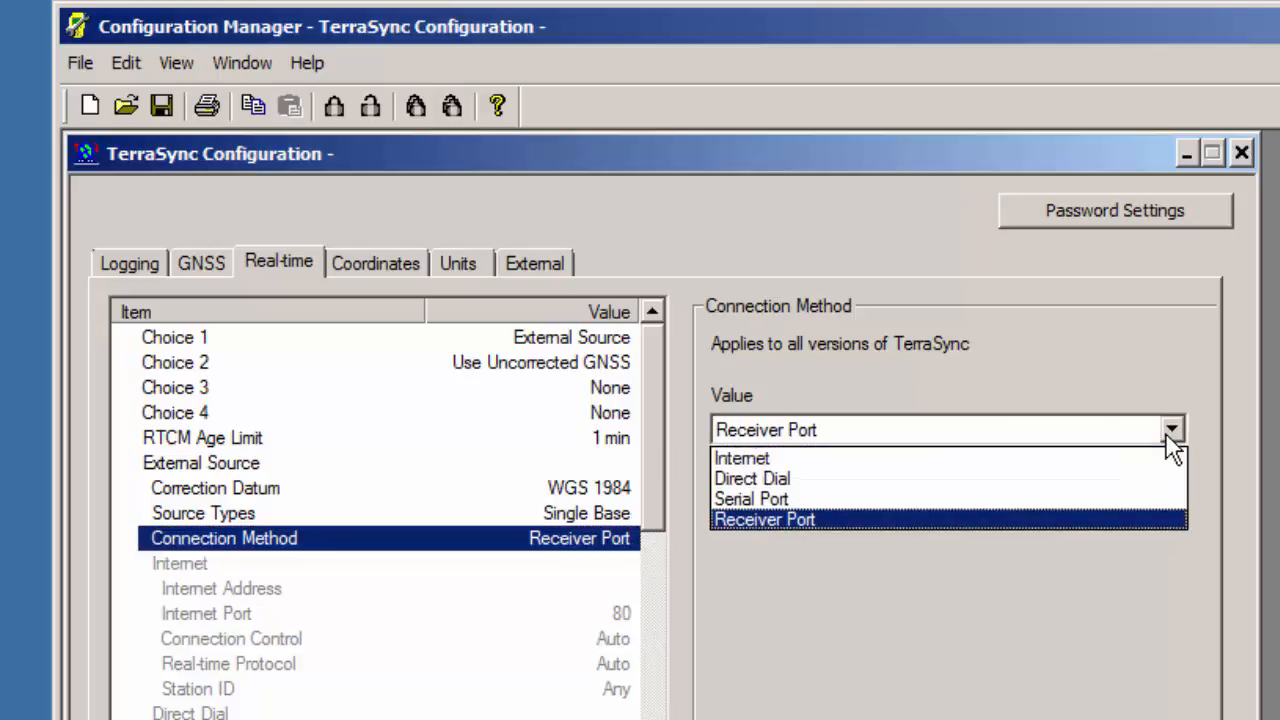
{"action": "left_click", "coordinate": [1100, 462]}
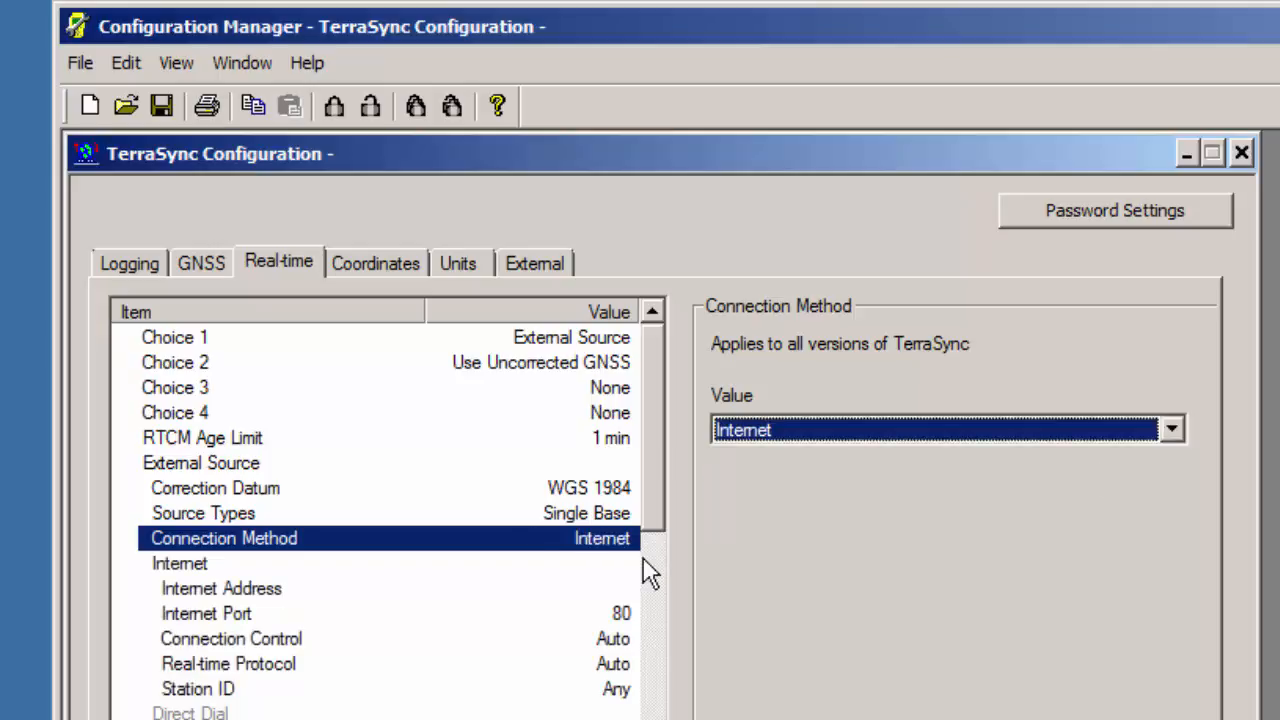
Step: Enter the correction server's IP address as the Internet Address and open the Internet Port setting
{"action": "left_click", "coordinate": [476, 590]}
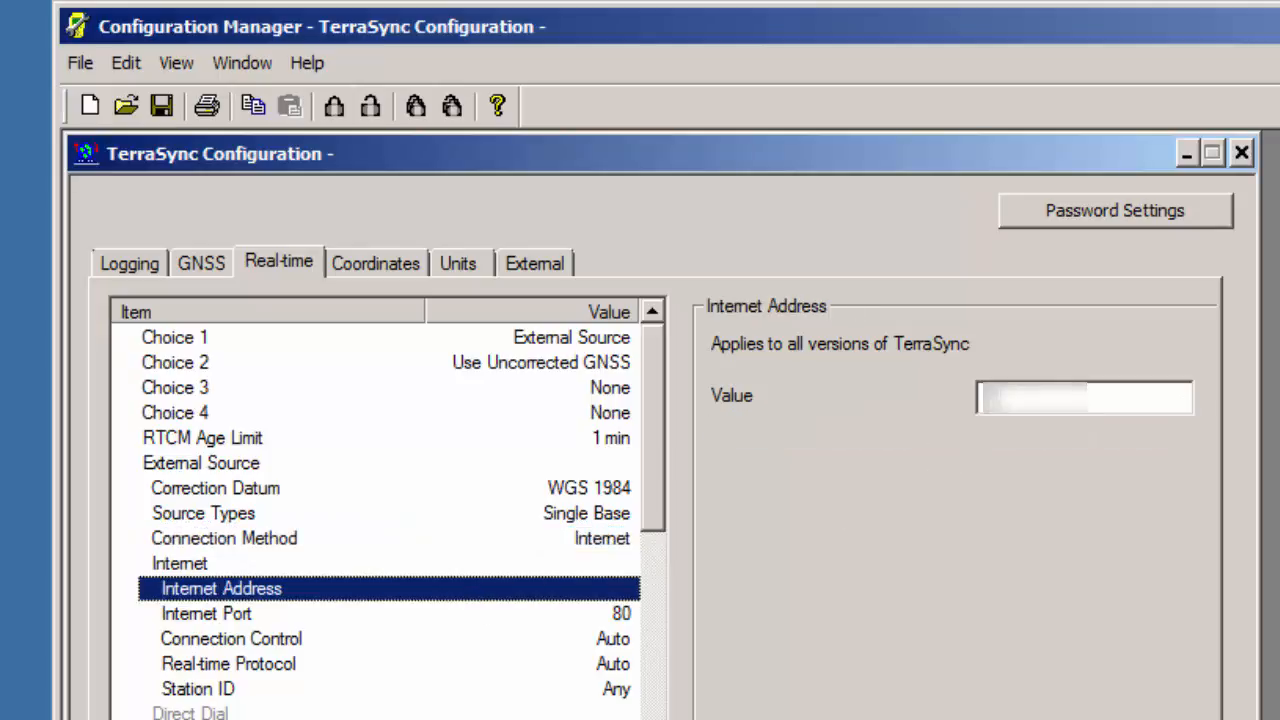
{"action": "type", "text": "69"}
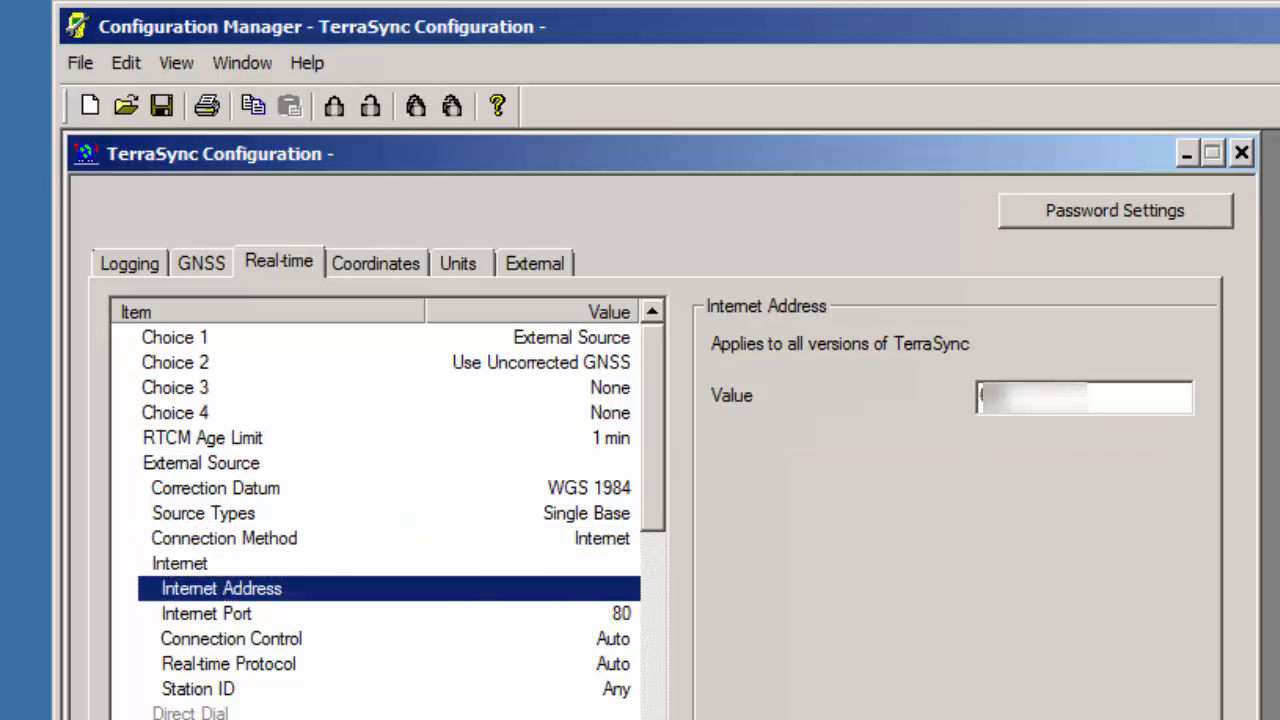
{"action": "type", "text": ".64.18"}
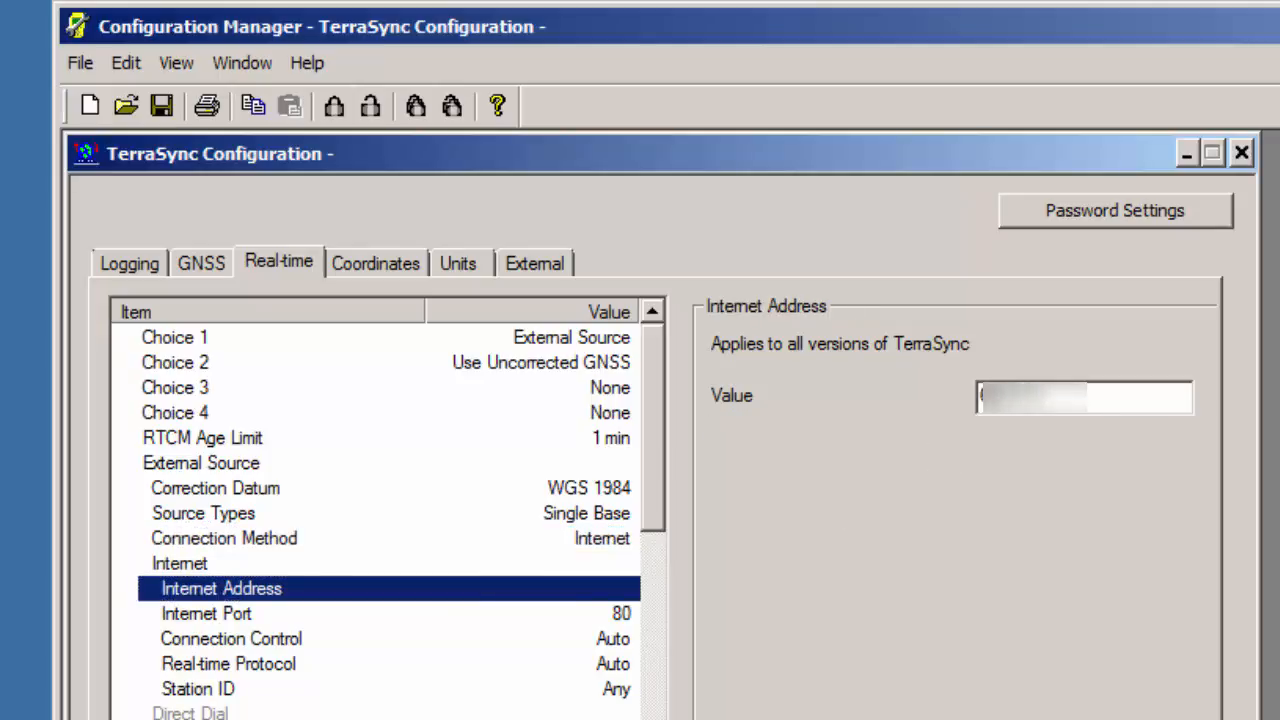
{"action": "type", "text": "58"}
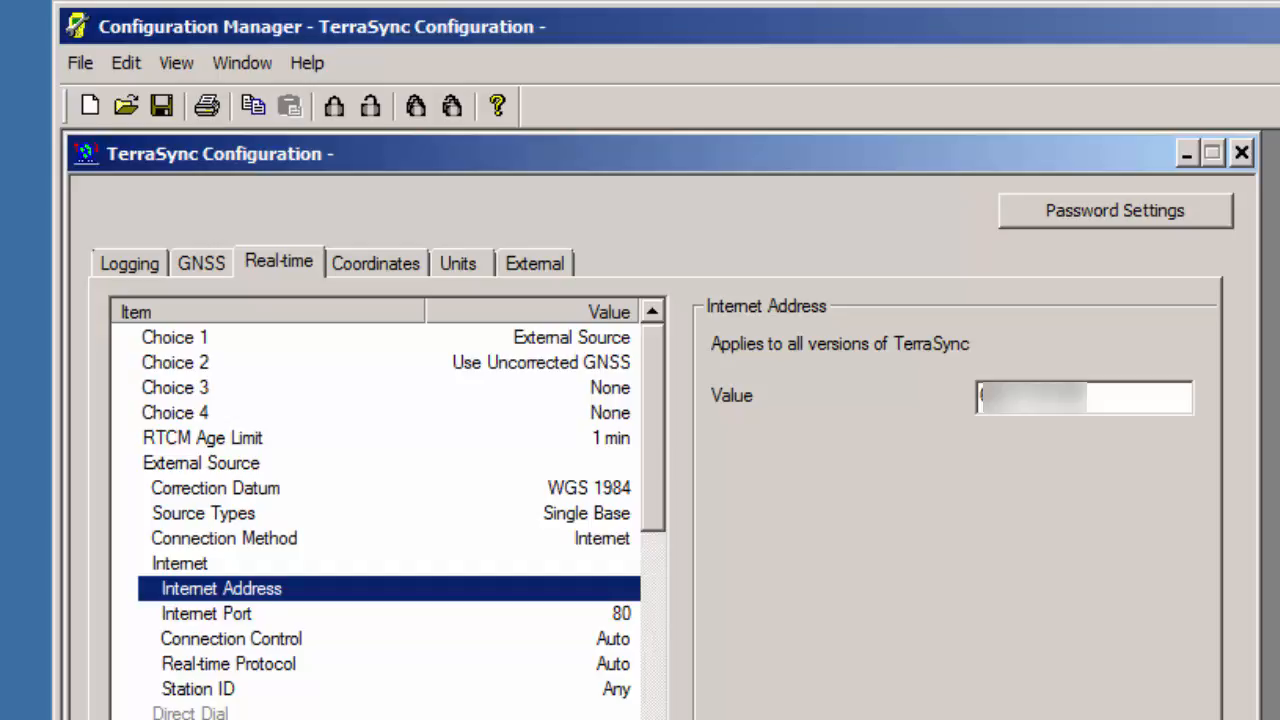
{"action": "left_click", "coordinate": [622, 614]}
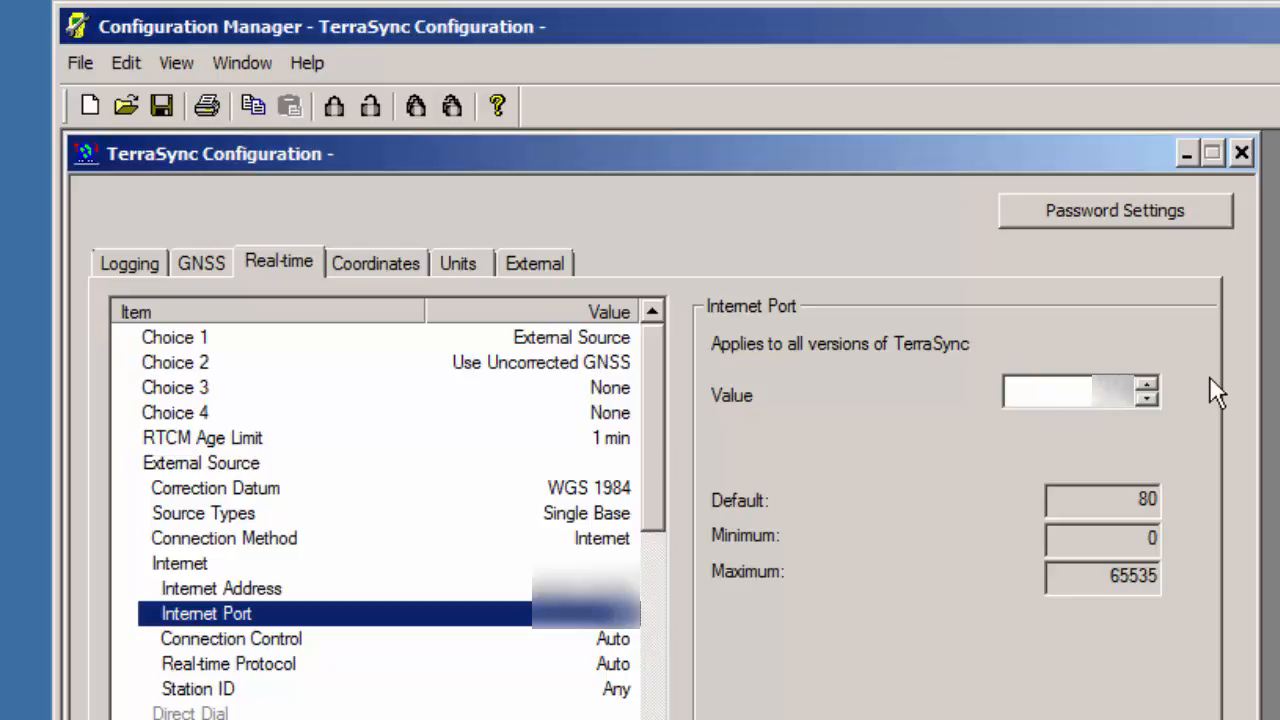
Step: Set the Internet Connection Control to Manual and look through the remaining real-time settings
{"action": "left_click", "coordinate": [563, 645]}
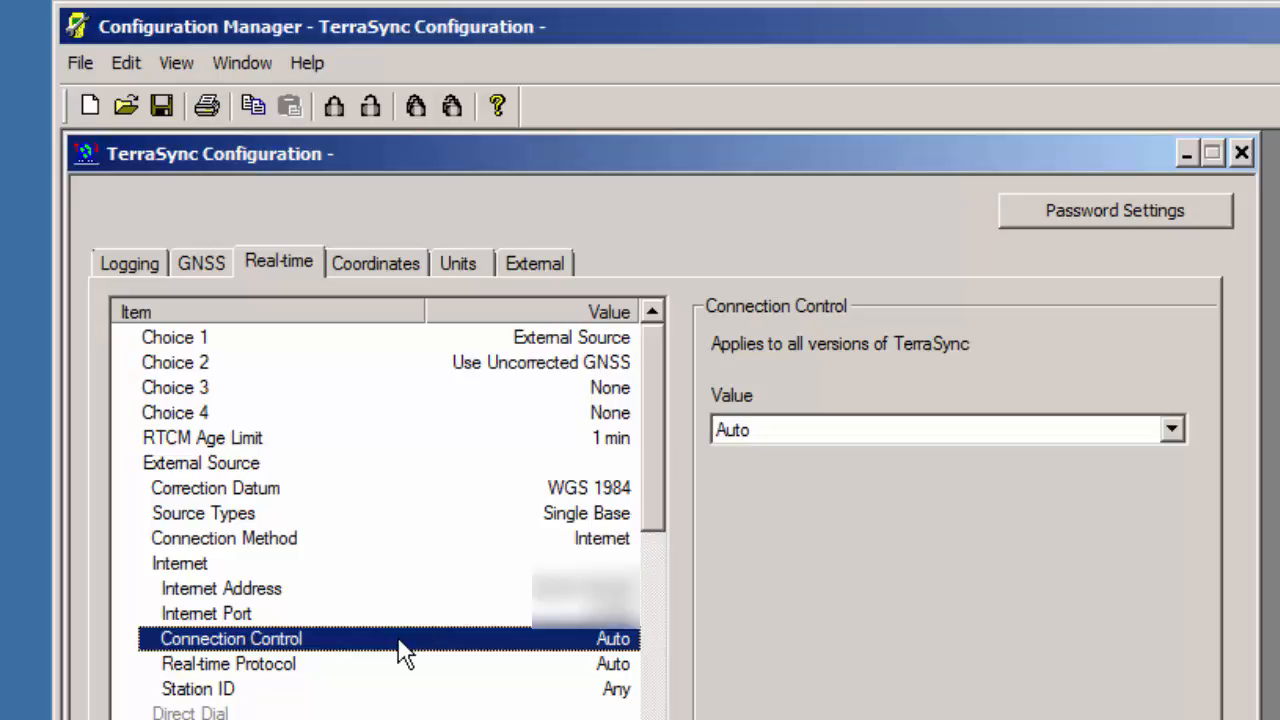
{"action": "left_click", "coordinate": [1118, 438]}
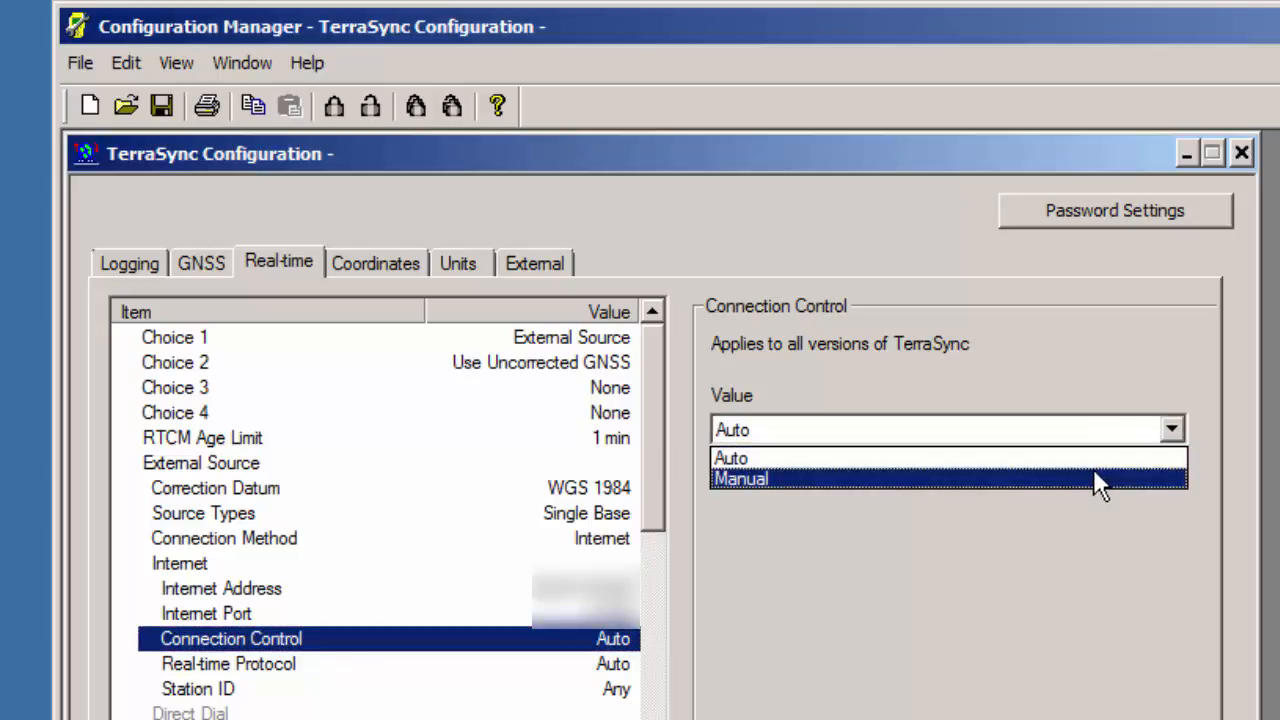
{"action": "left_click", "coordinate": [1097, 480]}
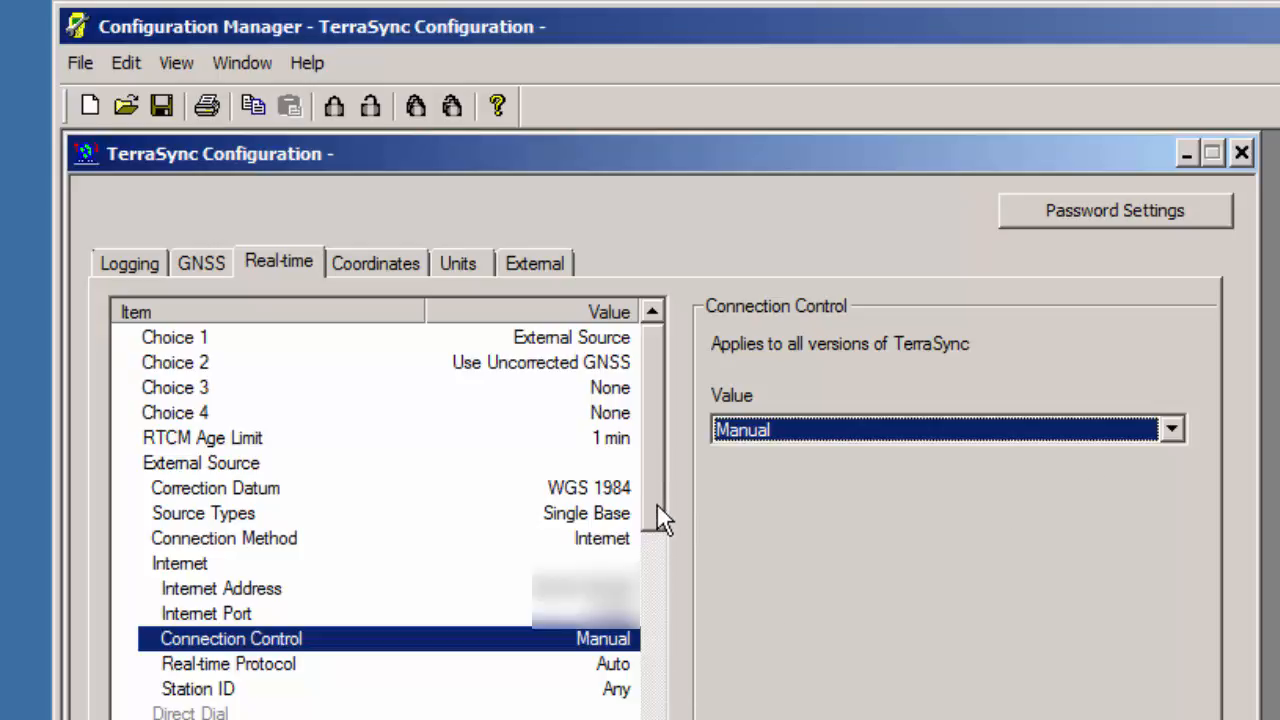
{"action": "left_click_drag", "start_coordinate": [657, 505], "coordinate": [652, 719]}
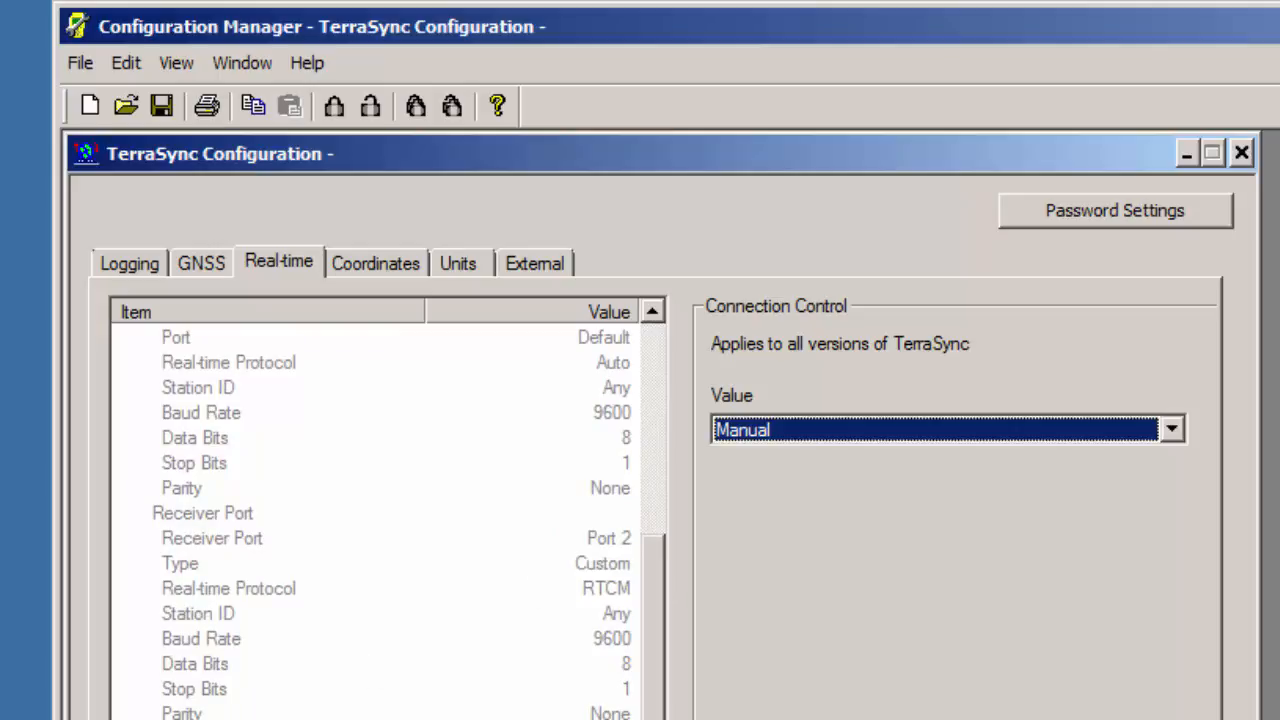
{"action": "left_click_drag", "start_coordinate": [657, 651], "coordinate": [594, 294]}
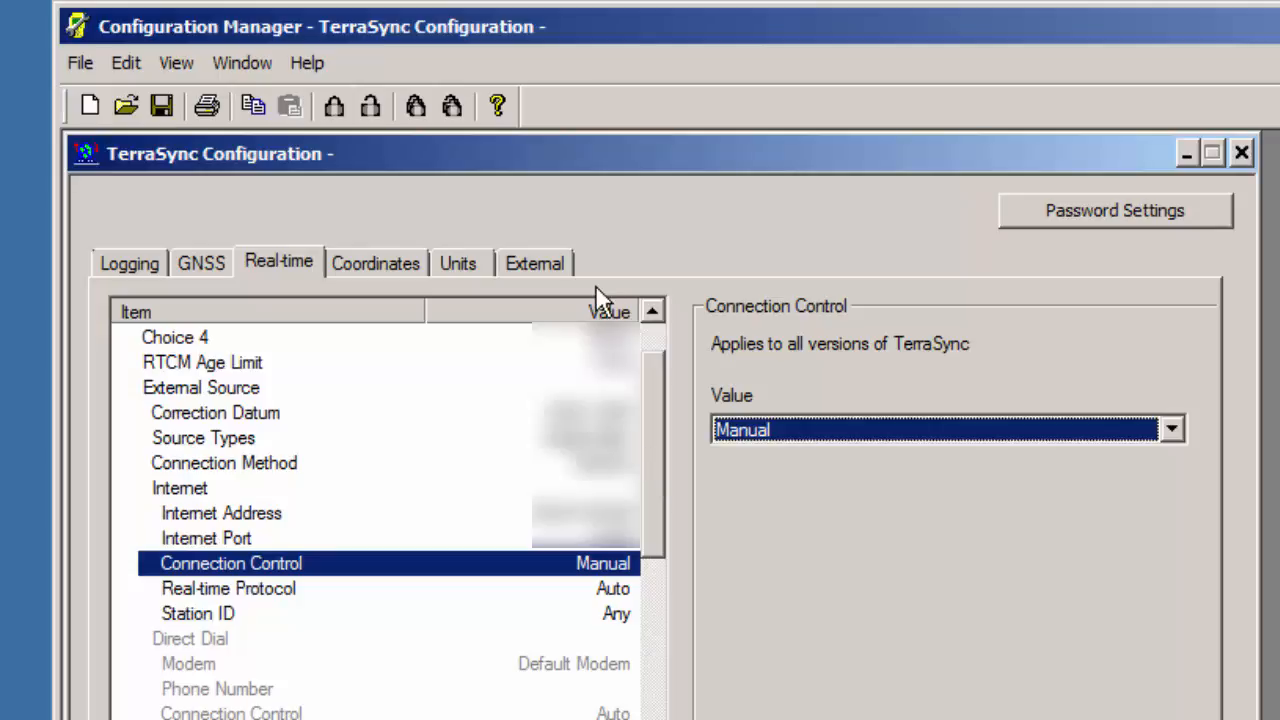
Step: Open the coordinate system selection in the coordinate settings and choose US State Plane 1983 as the system
{"action": "left_click", "coordinate": [396, 263]}
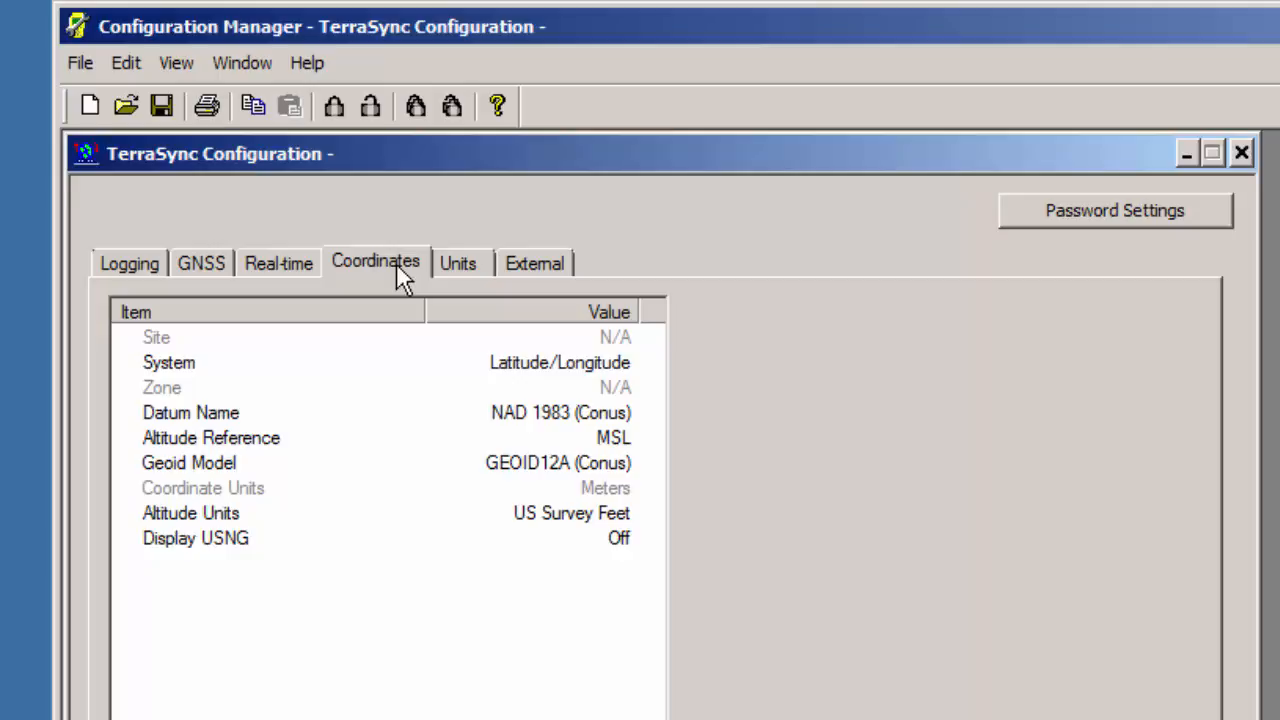
{"action": "left_click", "coordinate": [530, 364]}
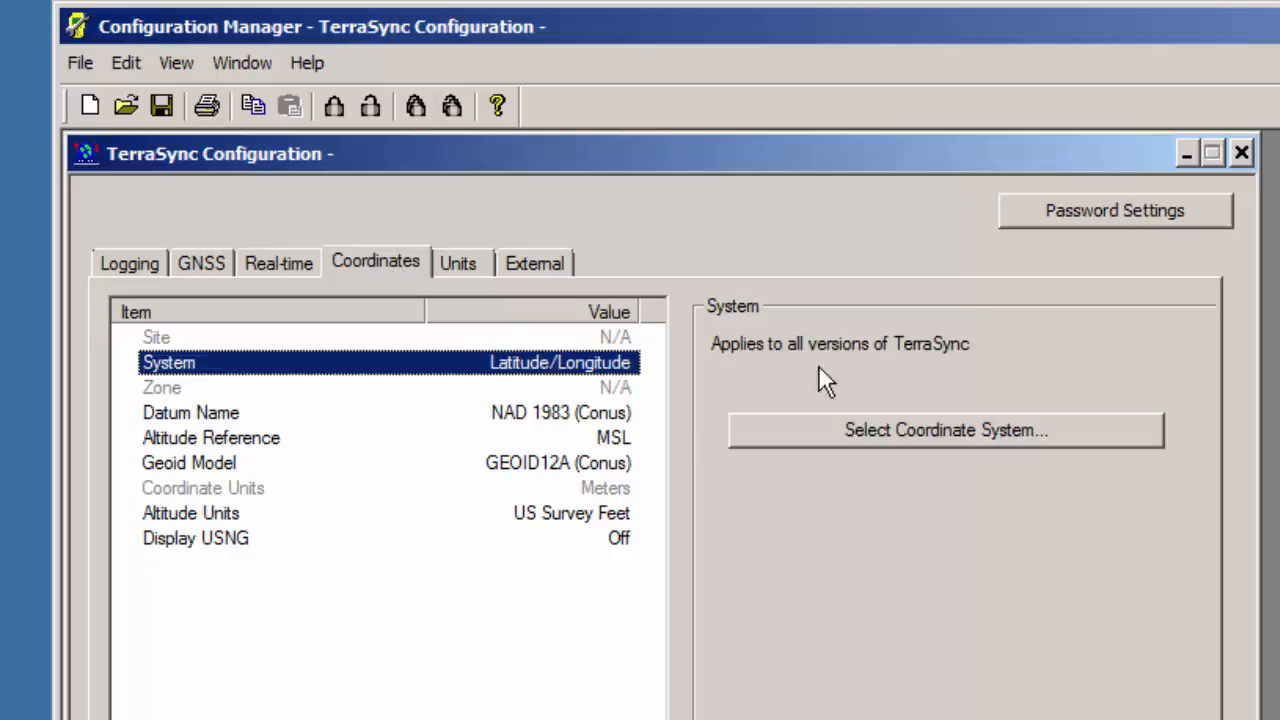
{"action": "left_click", "coordinate": [857, 426]}
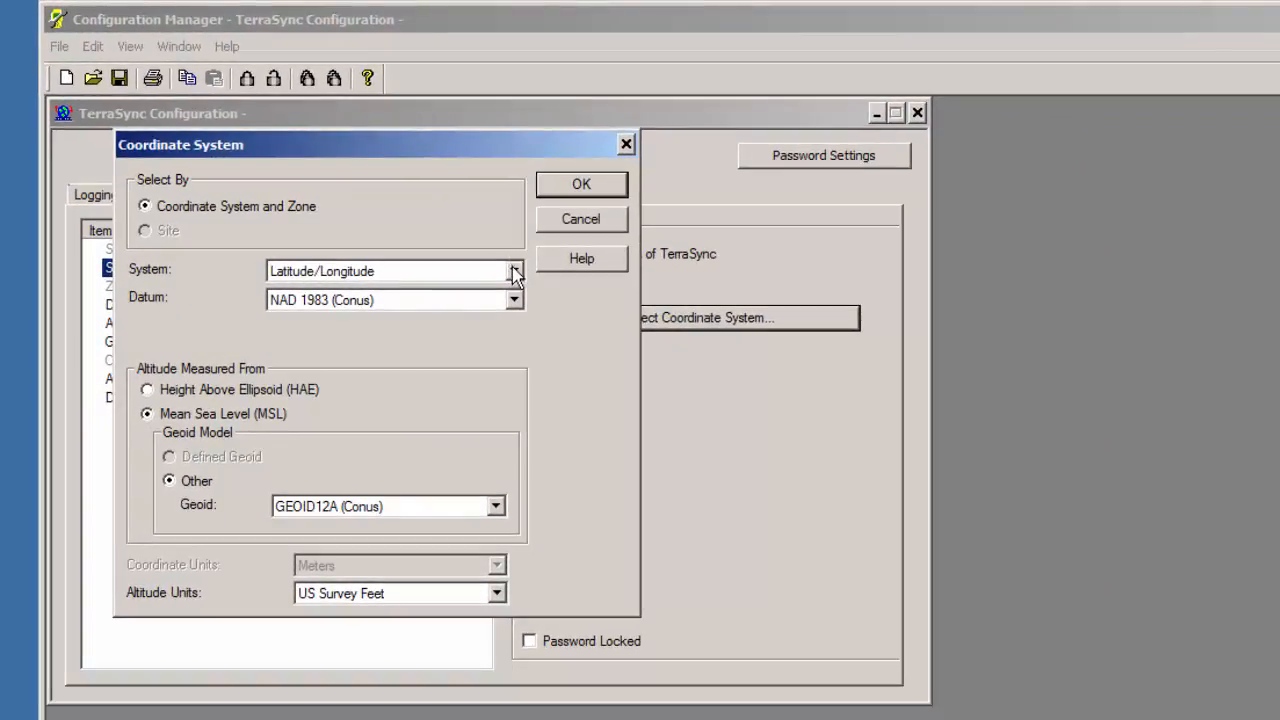
{"action": "left_click", "coordinate": [513, 270]}
{"action": "left_click_drag", "start_coordinate": [513, 308], "coordinate": [510, 411]}
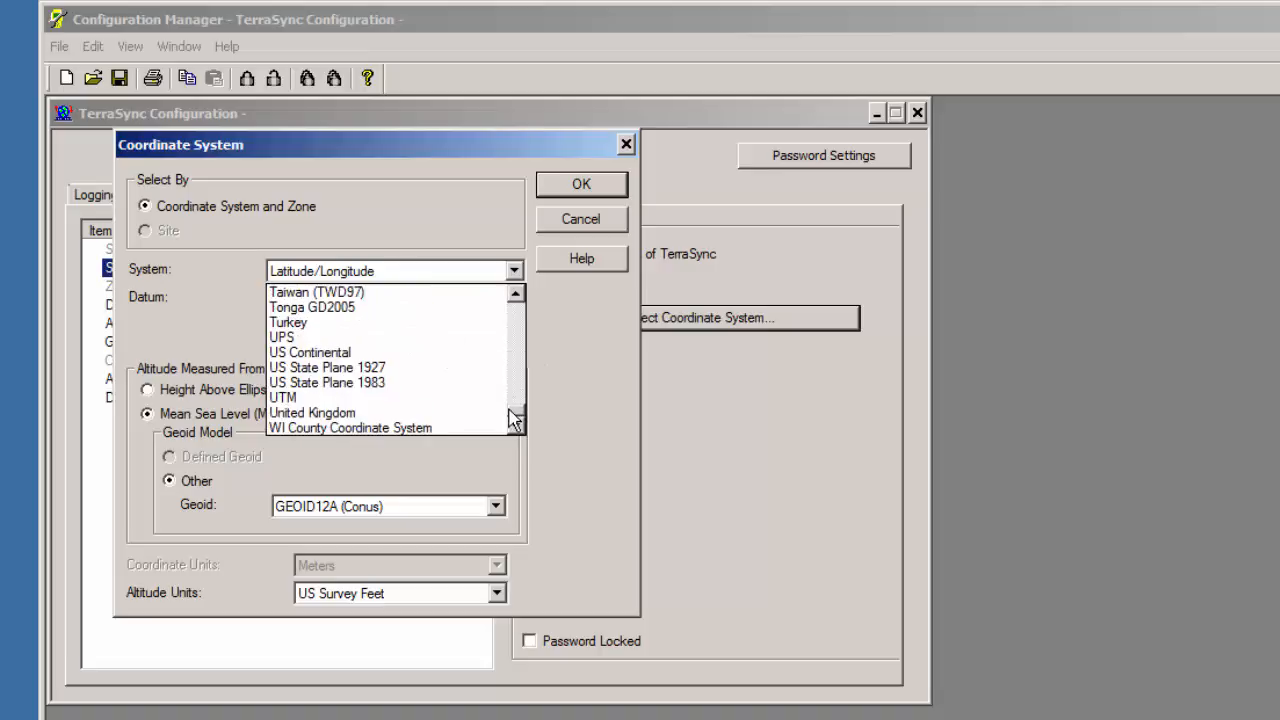
{"action": "left_click", "coordinate": [445, 382]}
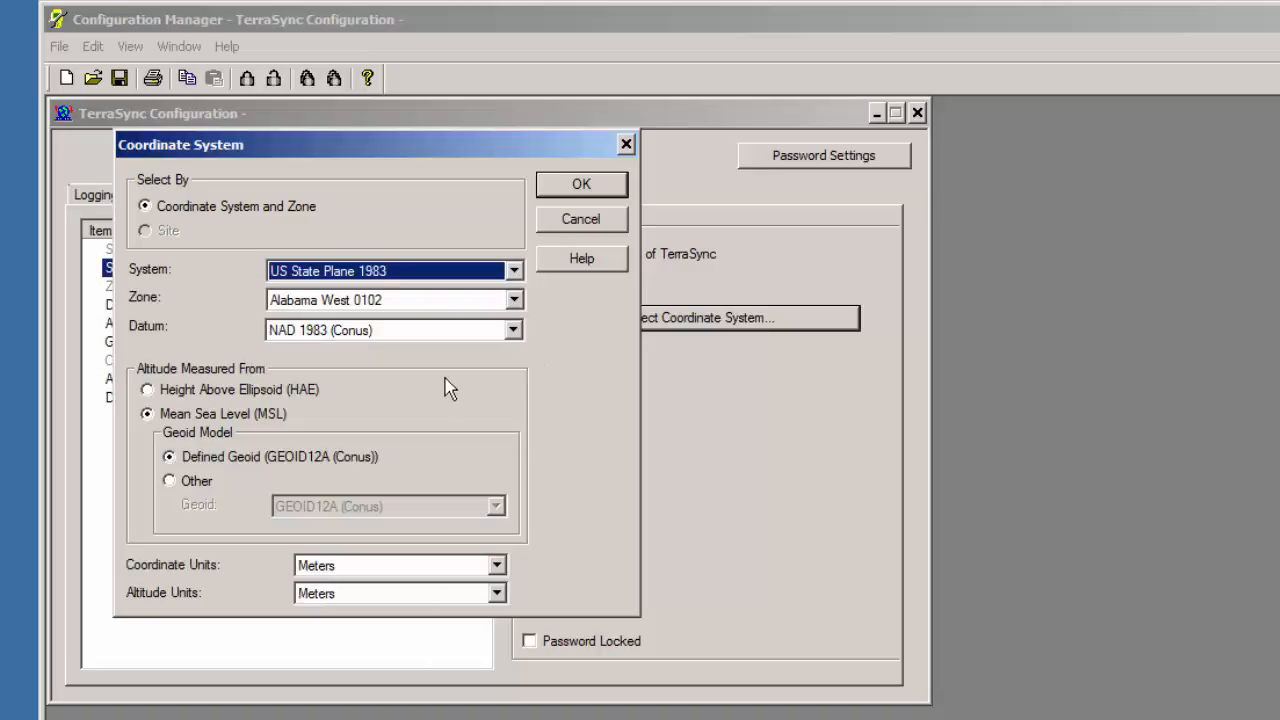
Step: Set the State Plane zone to Georgia West 1002
{"action": "left_click", "coordinate": [514, 300]}
{"action": "left_click", "coordinate": [520, 362]}
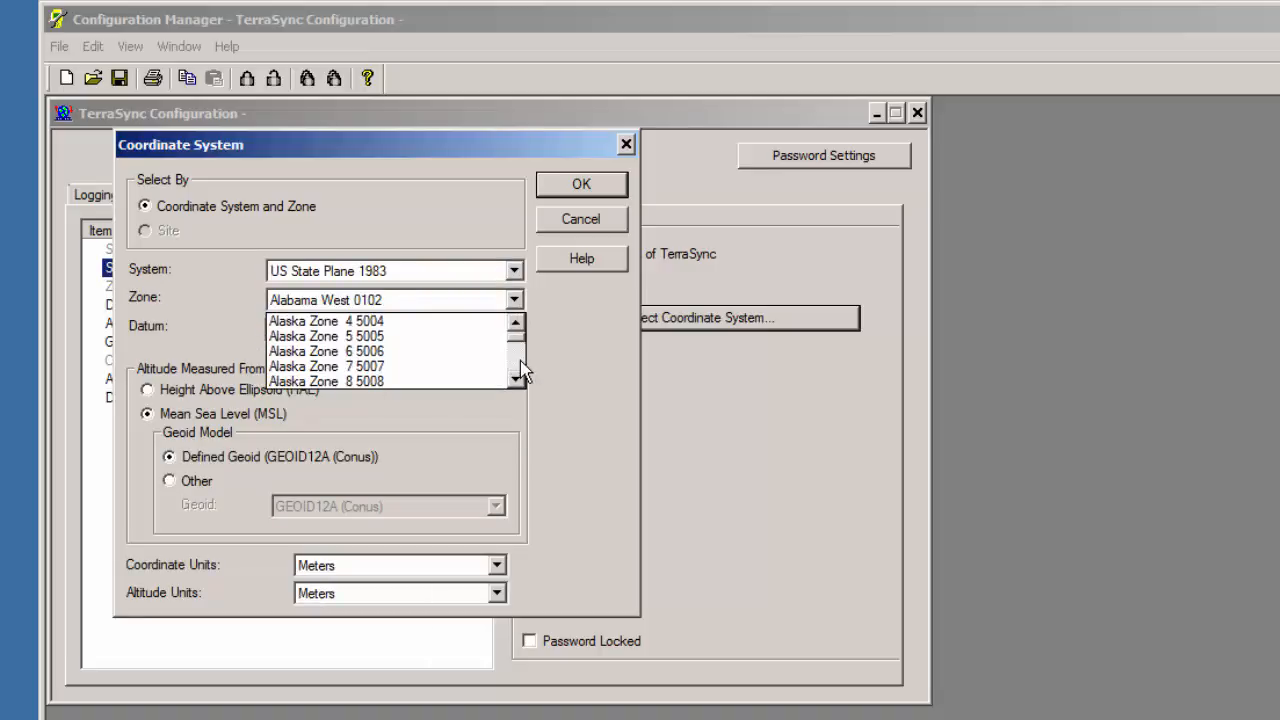
{"action": "left_click", "coordinate": [520, 362]}
{"action": "left_click", "coordinate": [520, 362]}
{"action": "left_click", "coordinate": [520, 362]}
{"action": "left_click", "coordinate": [520, 362]}
{"action": "left_click", "coordinate": [520, 362]}
{"action": "left_click", "coordinate": [520, 362]}
{"action": "left_click", "coordinate": [520, 362]}
{"action": "left_click", "coordinate": [520, 362]}
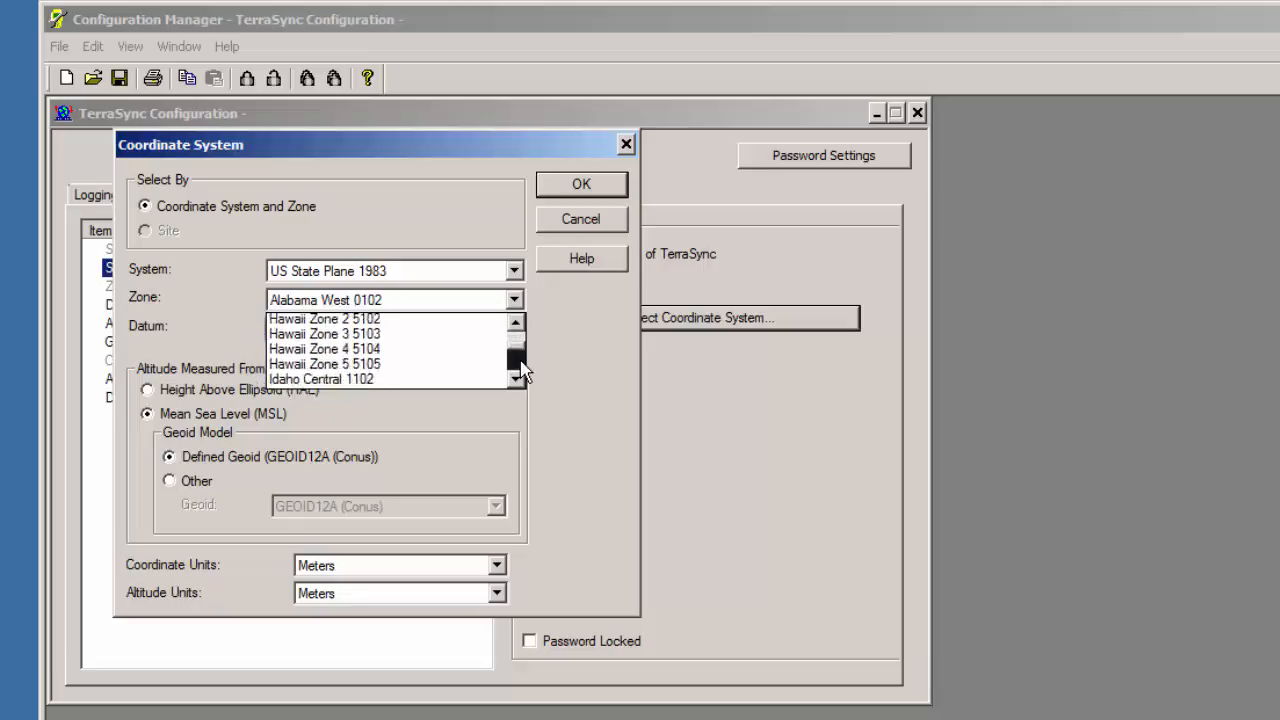
{"action": "left_click", "coordinate": [518, 323]}
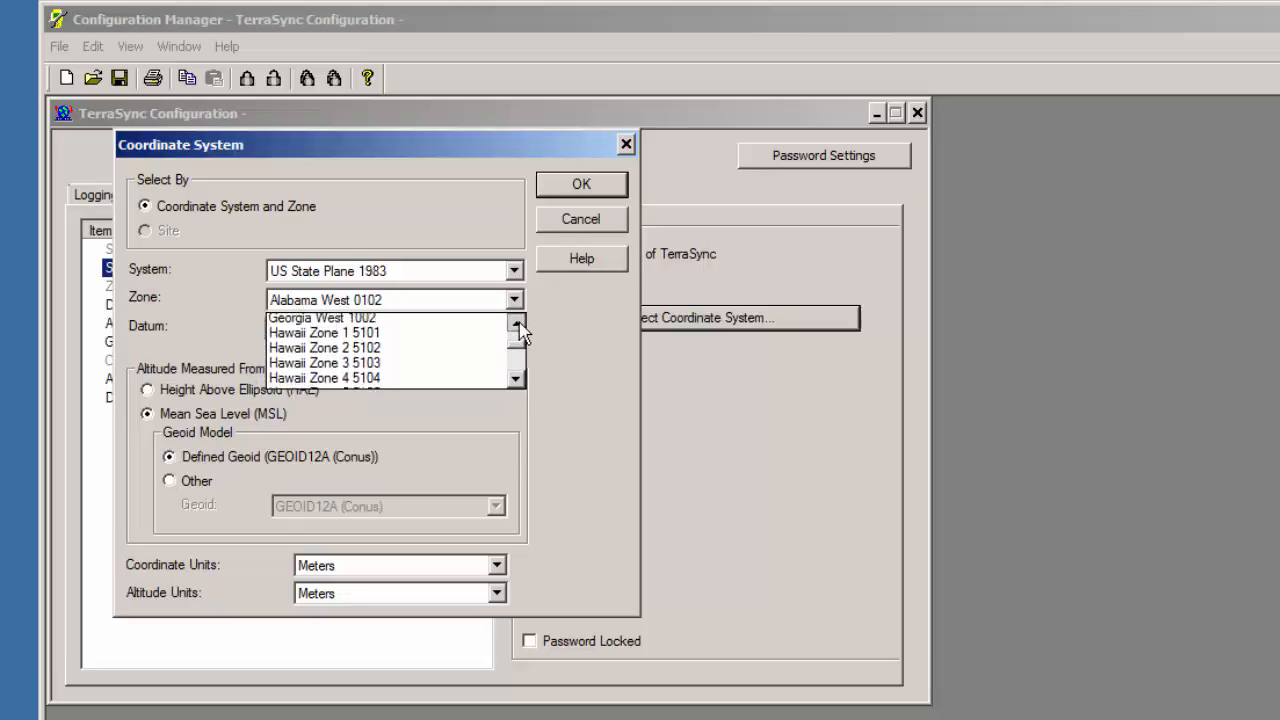
{"action": "left_click", "coordinate": [457, 349]}
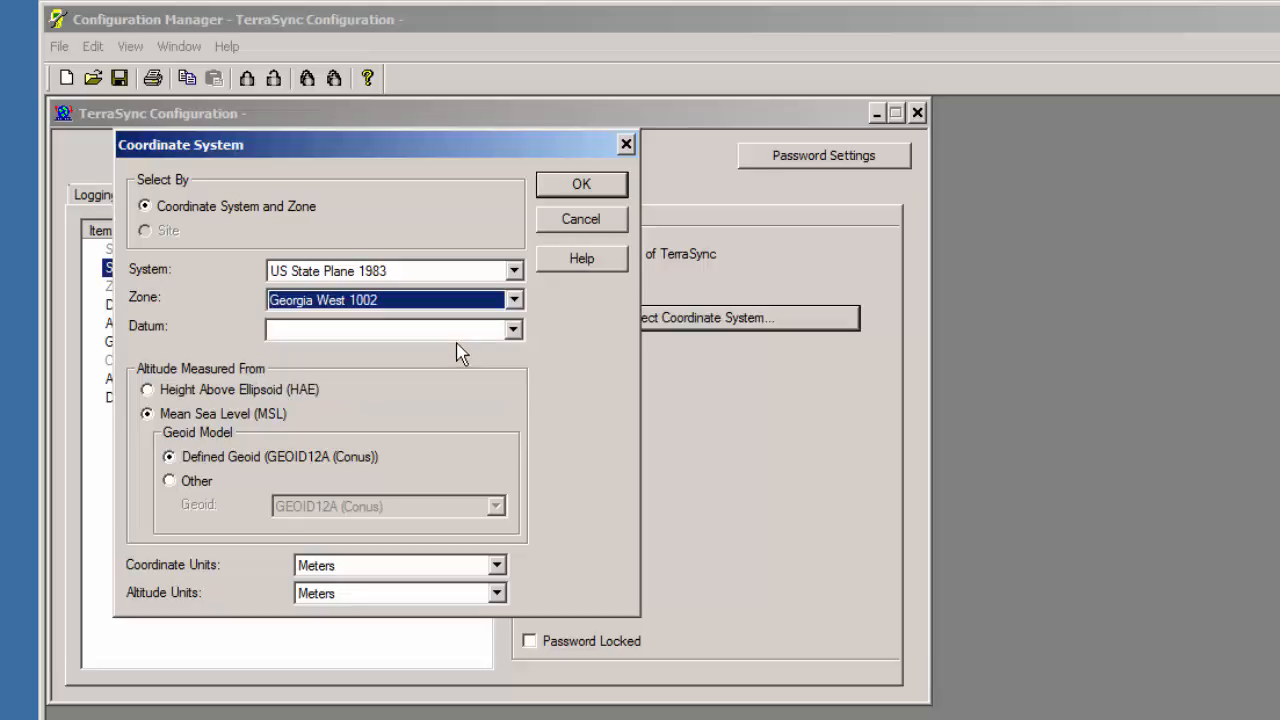
Step: Set the coordinate system's datum to NAD 1983 (Conus)
{"action": "left_click", "coordinate": [457, 334]}
{"action": "key", "text": "n"}
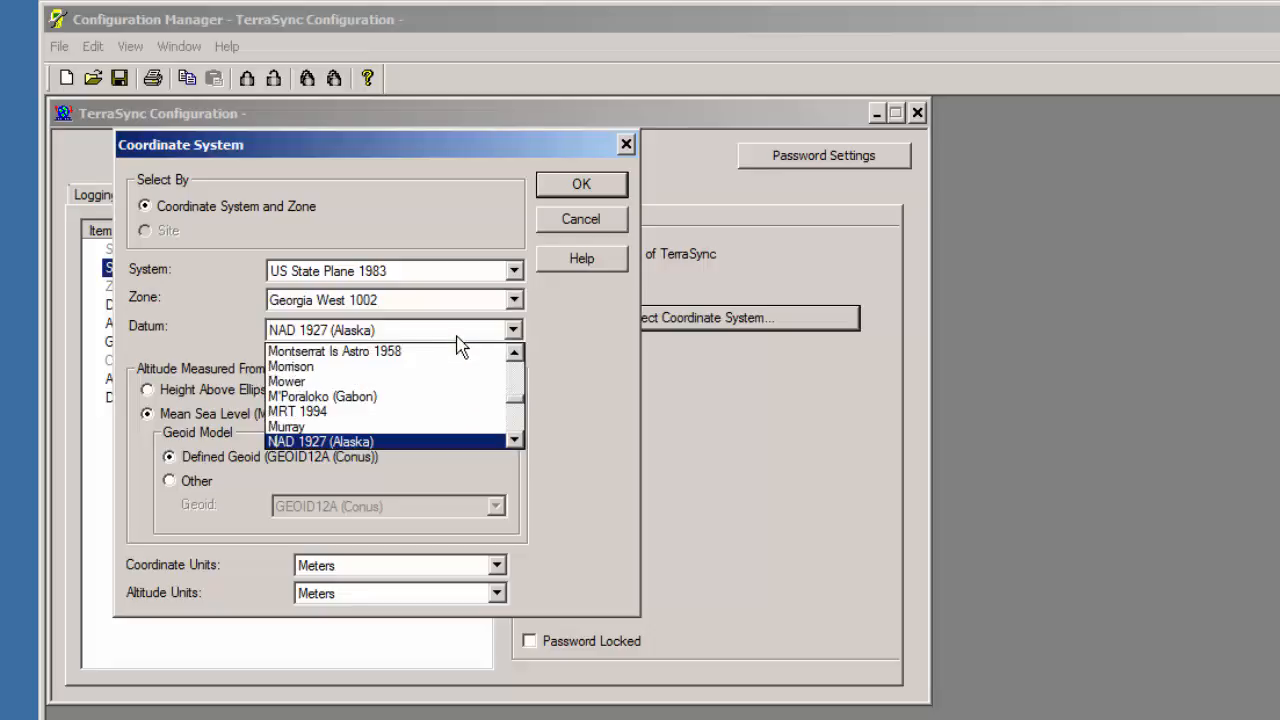
{"action": "left_click", "coordinate": [514, 440]}
{"action": "left_click", "coordinate": [514, 440]}
{"action": "left_click", "coordinate": [516, 441]}
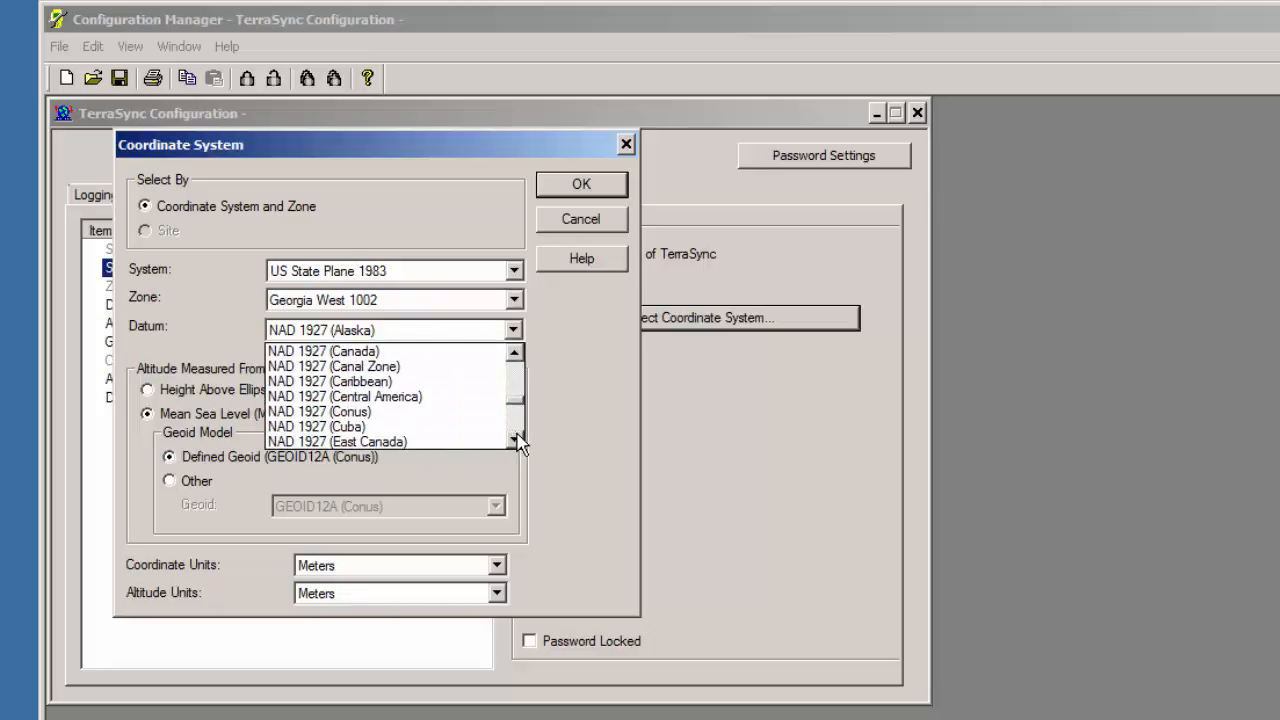
{"action": "left_click", "coordinate": [514, 440]}
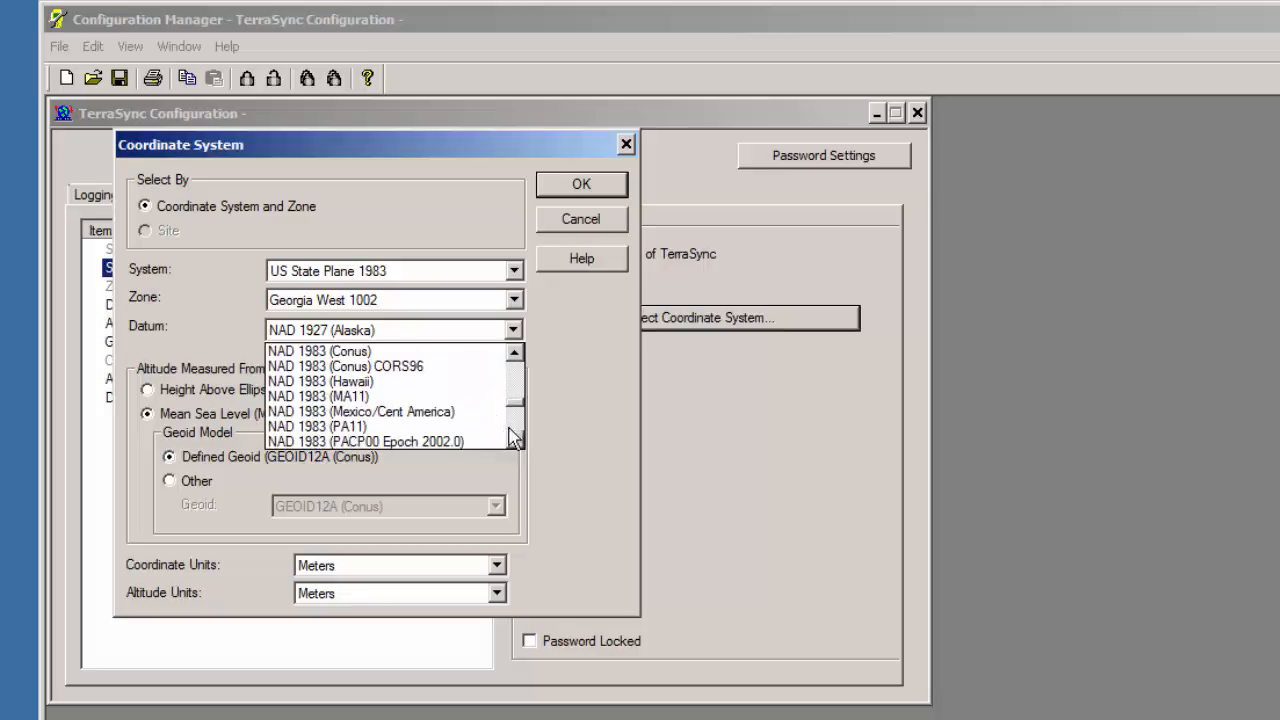
{"action": "left_click", "coordinate": [430, 354]}
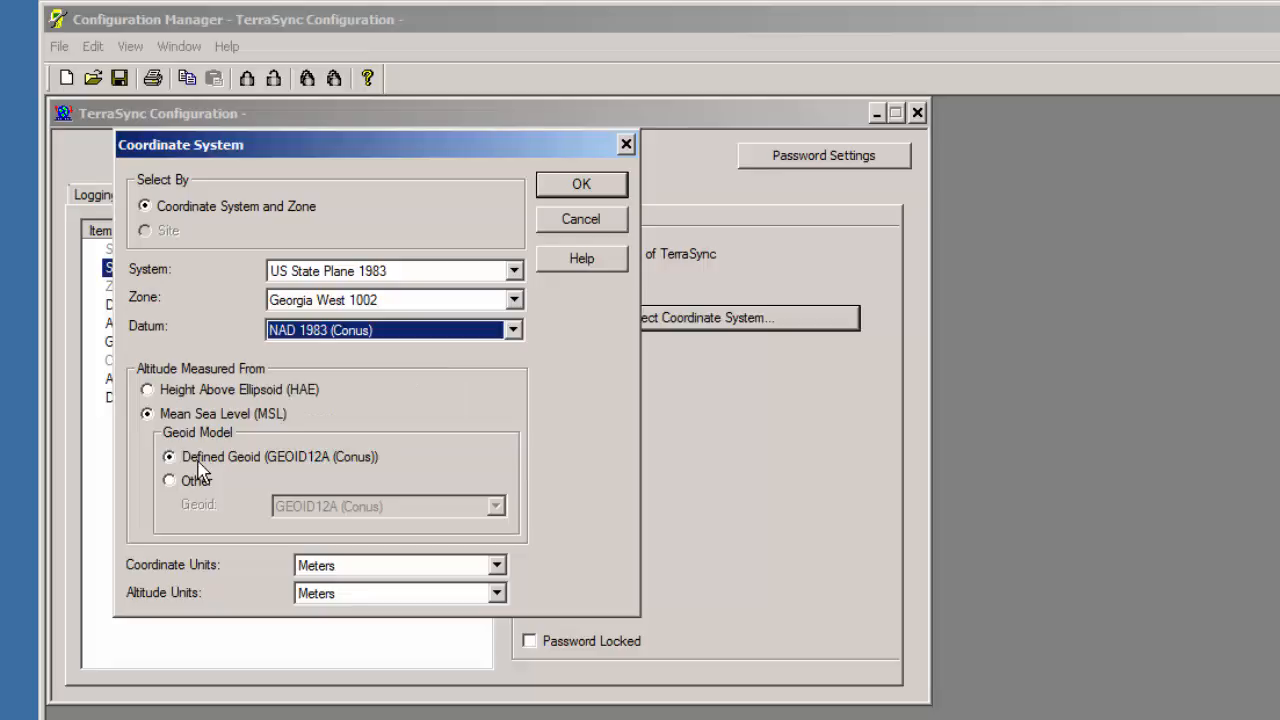
Step: Measure altitude from Mean Sea Level (MSL), set the coordinate and altitude units to US Survey Feet, and accept the coordinate system
{"action": "left_click", "coordinate": [150, 390]}
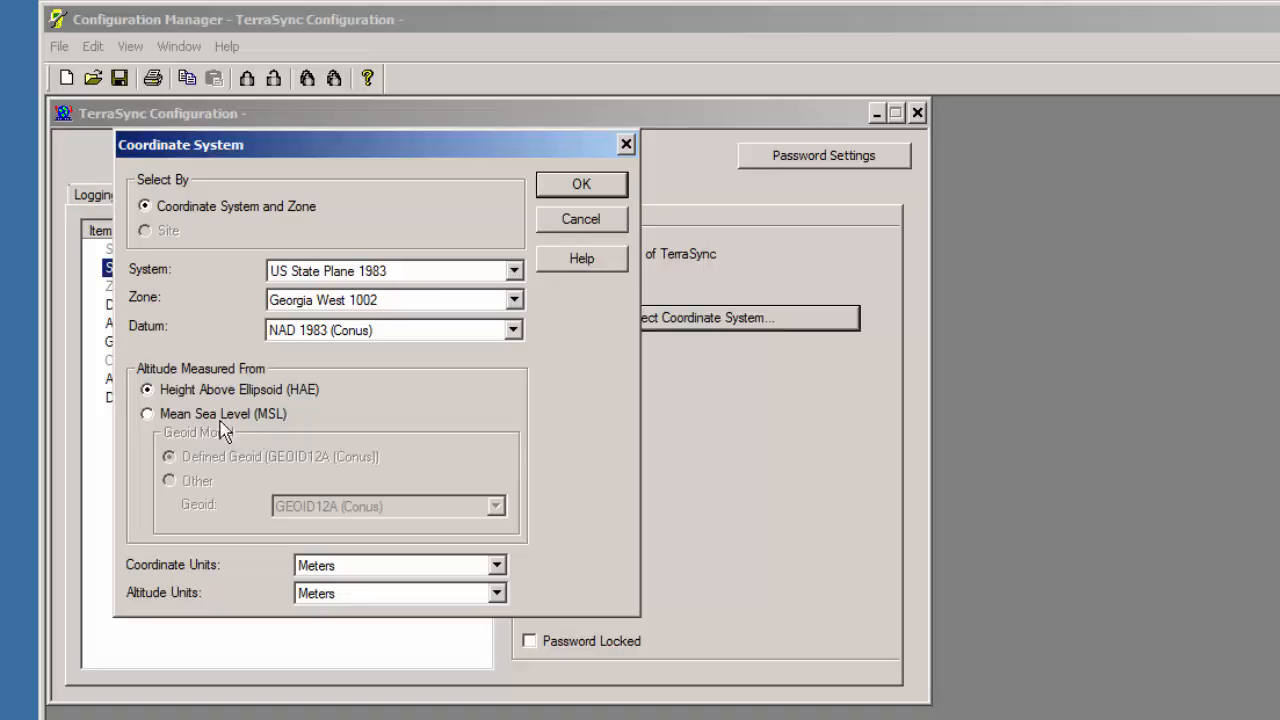
{"action": "left_click", "coordinate": [148, 416]}
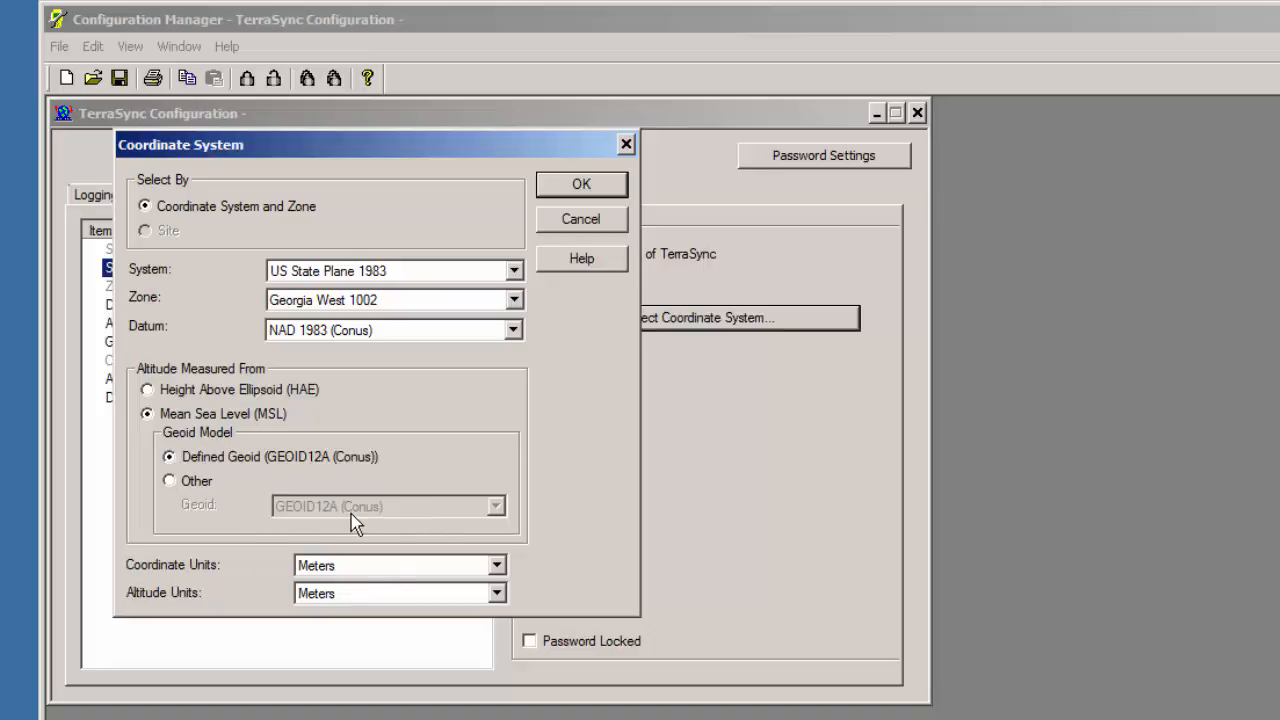
{"action": "left_click", "coordinate": [399, 570]}
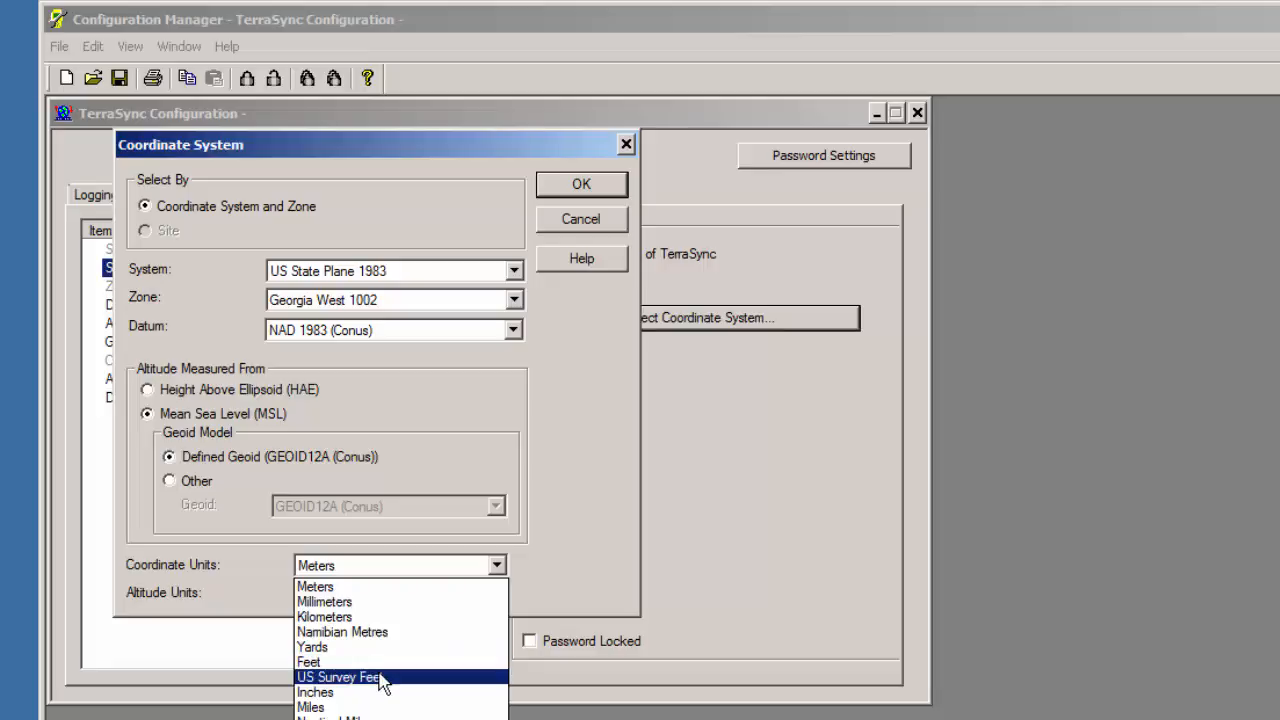
{"action": "left_click", "coordinate": [383, 678]}
{"action": "left_click", "coordinate": [420, 600]}
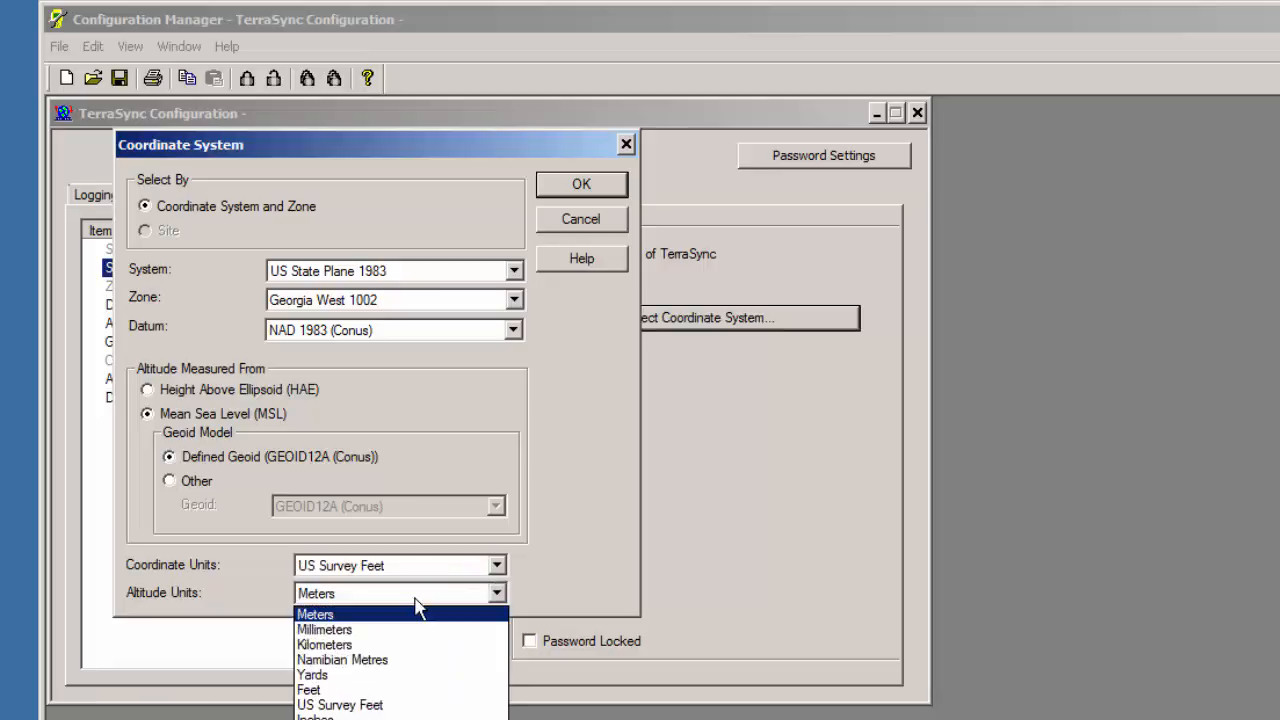
{"action": "left_click", "coordinate": [400, 705]}
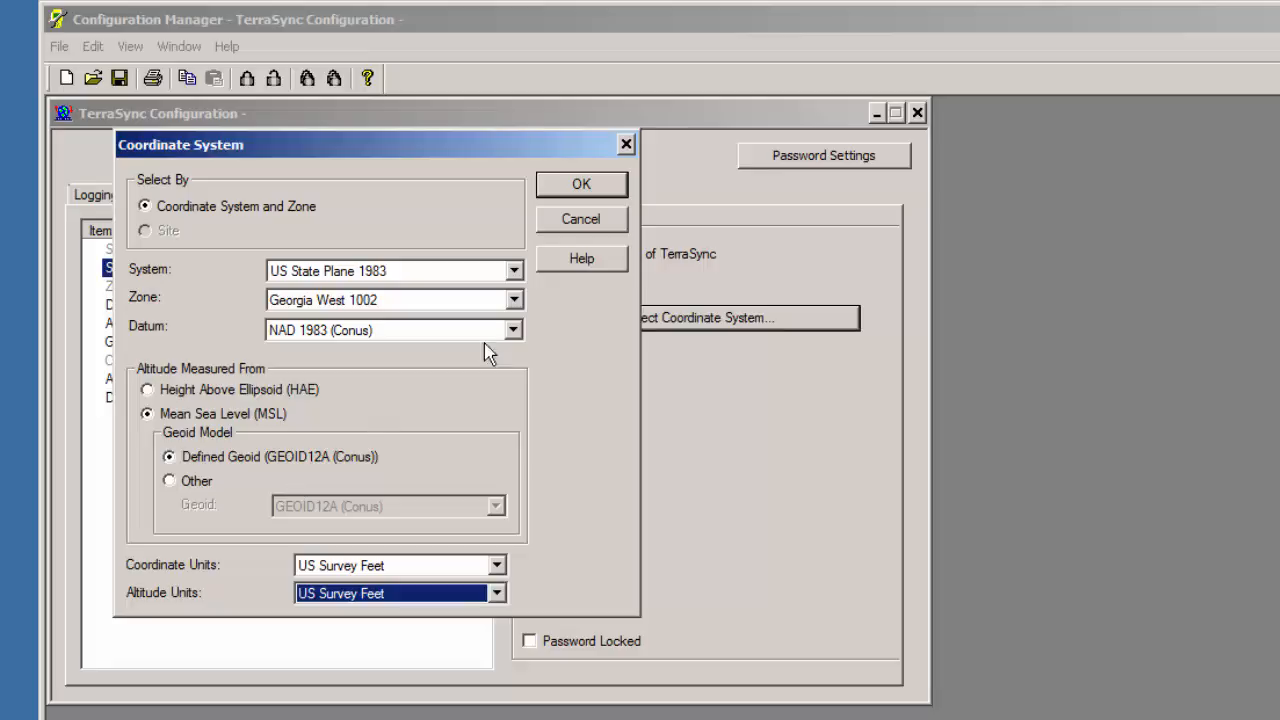
{"action": "left_click", "coordinate": [588, 193]}
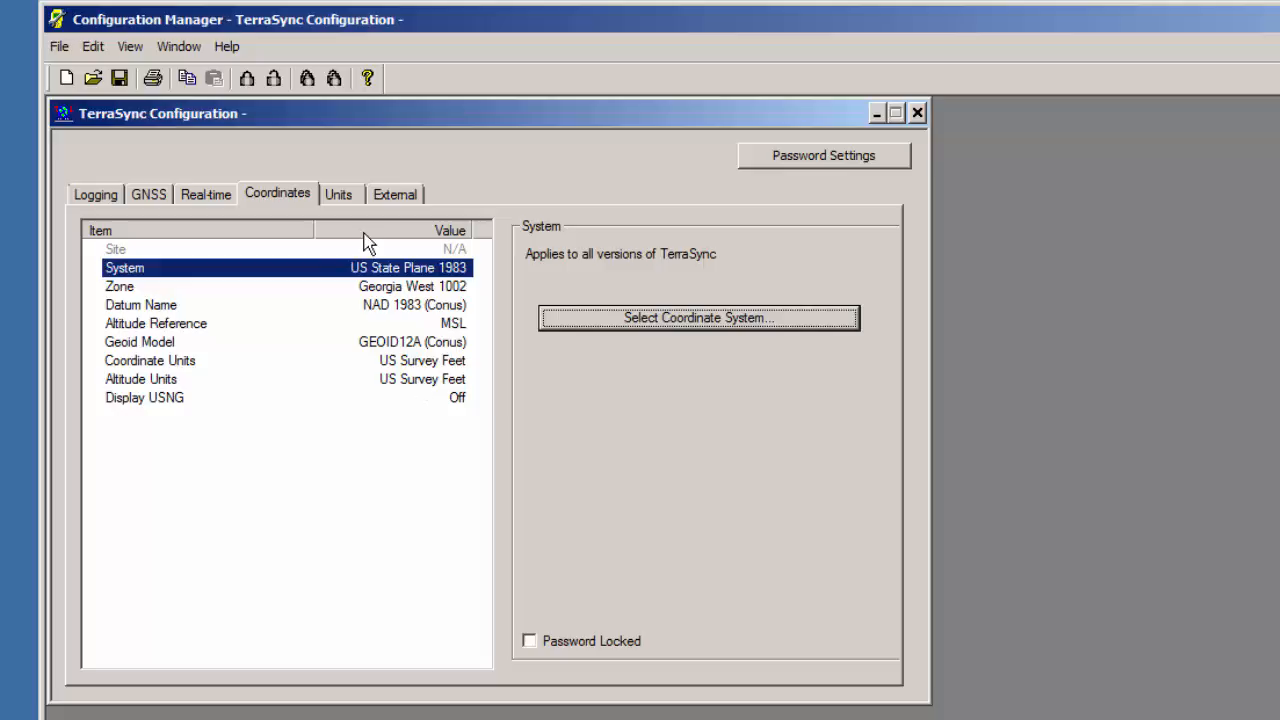
Step: Set the Lat/Long Format in the units settings to decimal degrees (DD.ddd°)
{"action": "left_click", "coordinate": [347, 200]}
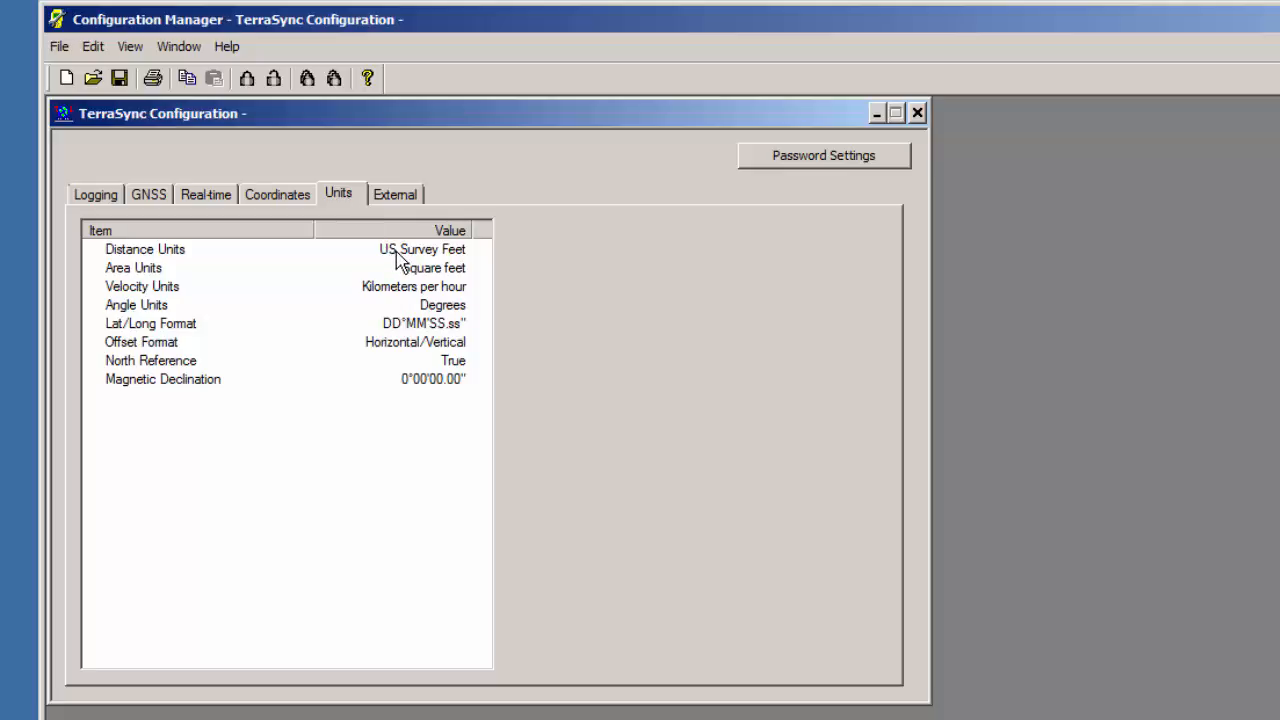
{"action": "left_click", "coordinate": [406, 328]}
{"action": "left_click", "coordinate": [650, 319]}
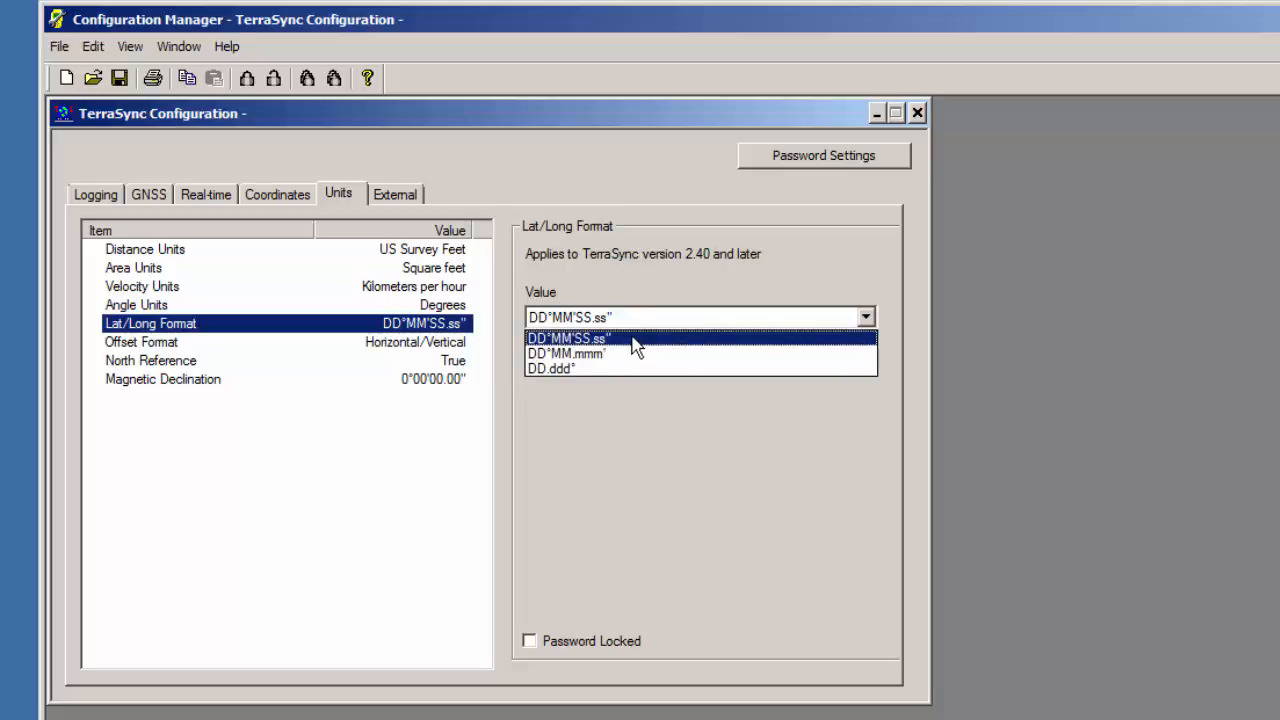
{"action": "left_click", "coordinate": [633, 341]}
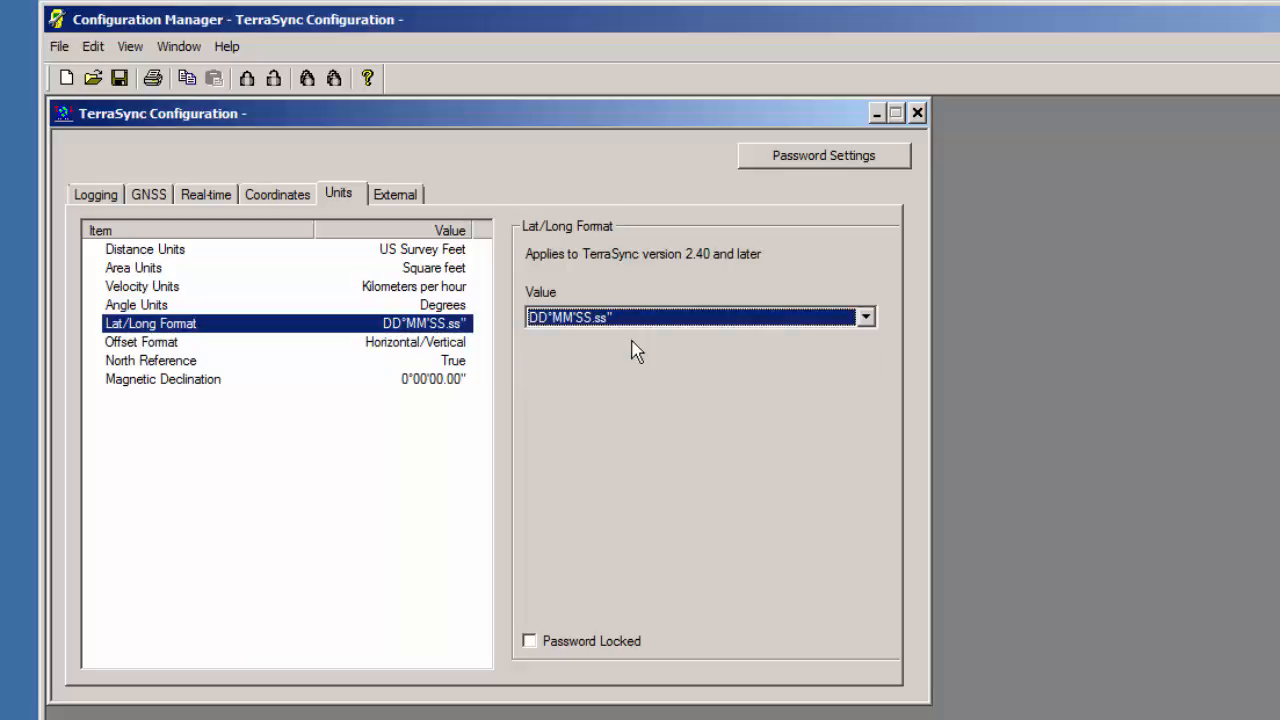
{"action": "left_click", "coordinate": [646, 316]}
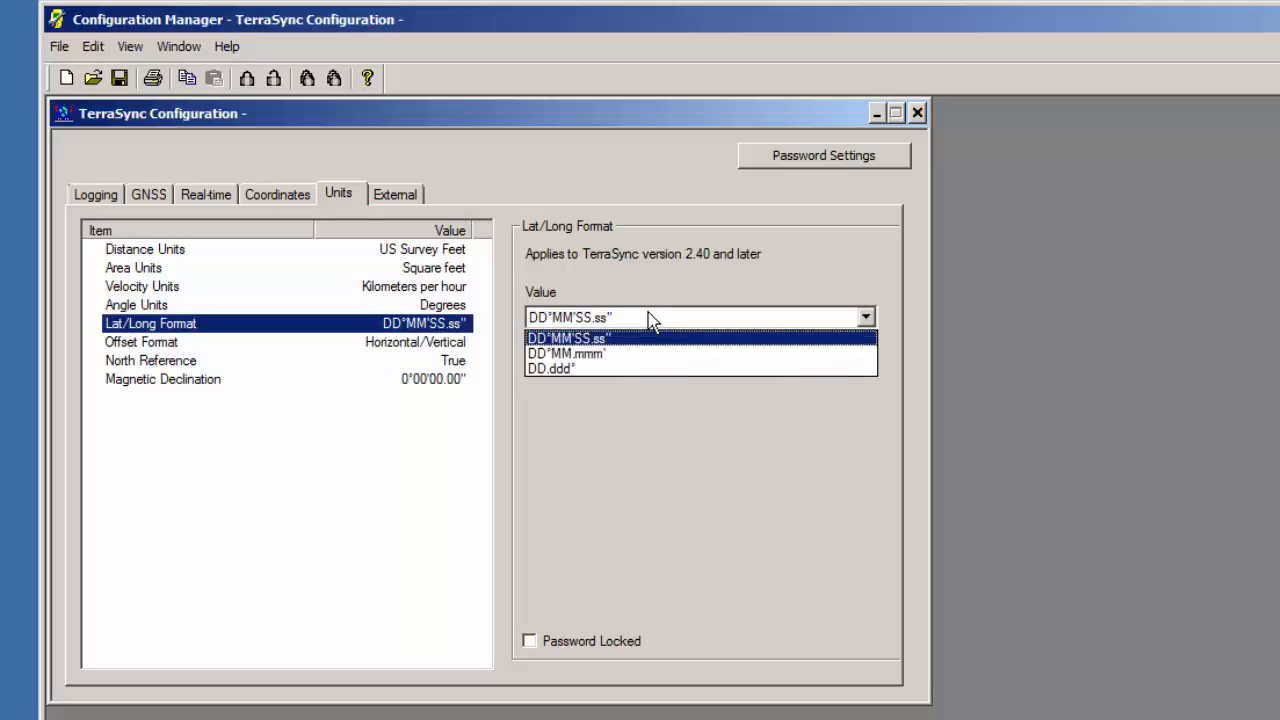
{"action": "left_click", "coordinate": [635, 369]}
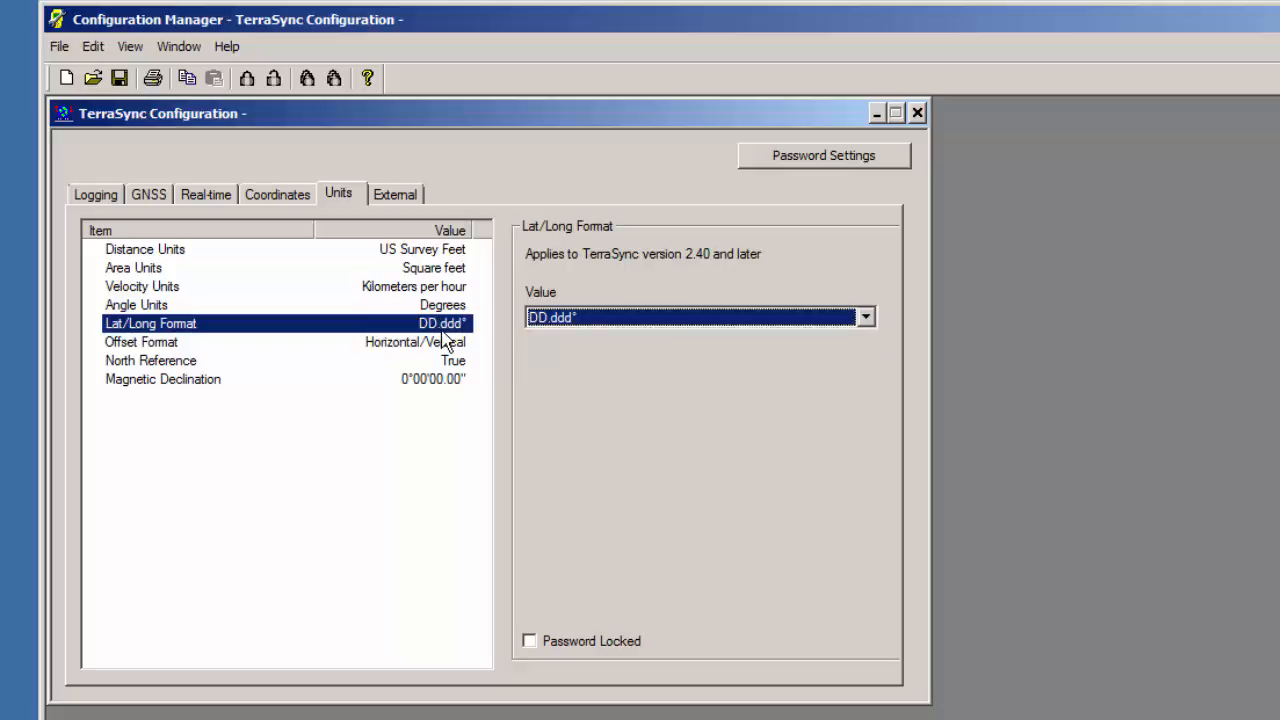
Step: Enable the laser in the external device settings and set its port to COM6
{"action": "left_click", "coordinate": [412, 196]}
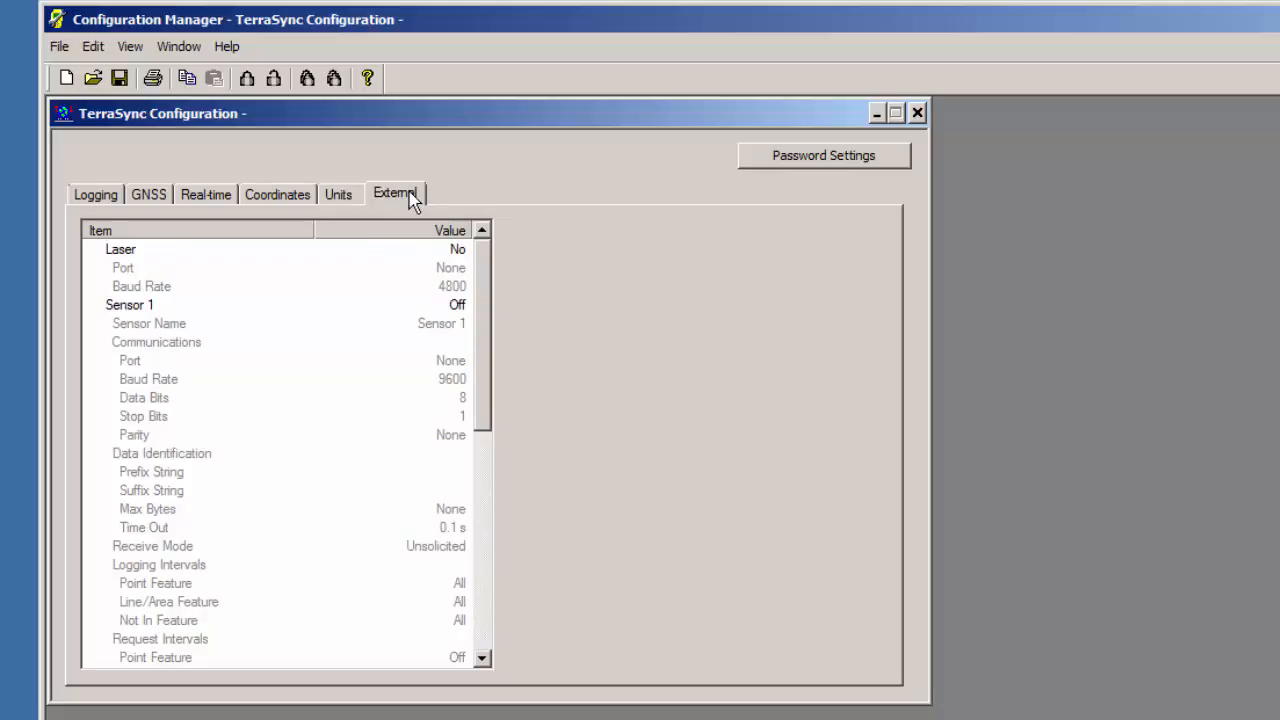
{"action": "left_click", "coordinate": [401, 252]}
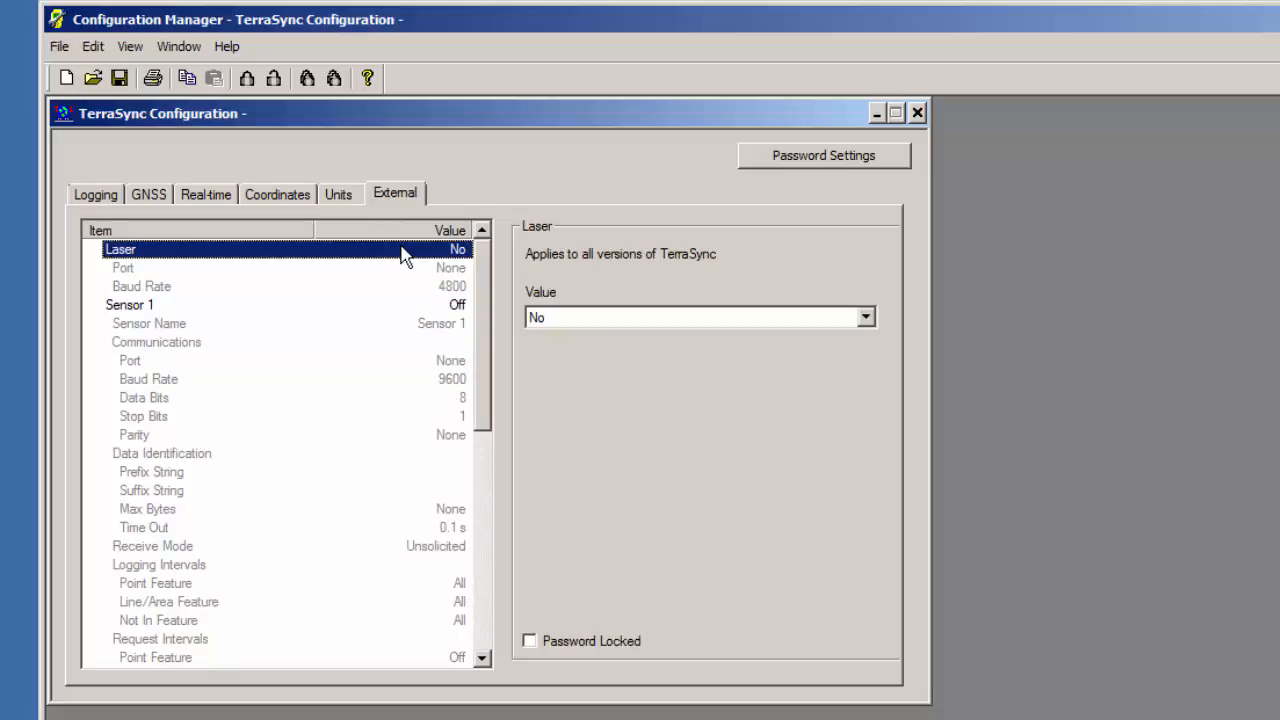
{"action": "left_click", "coordinate": [596, 316]}
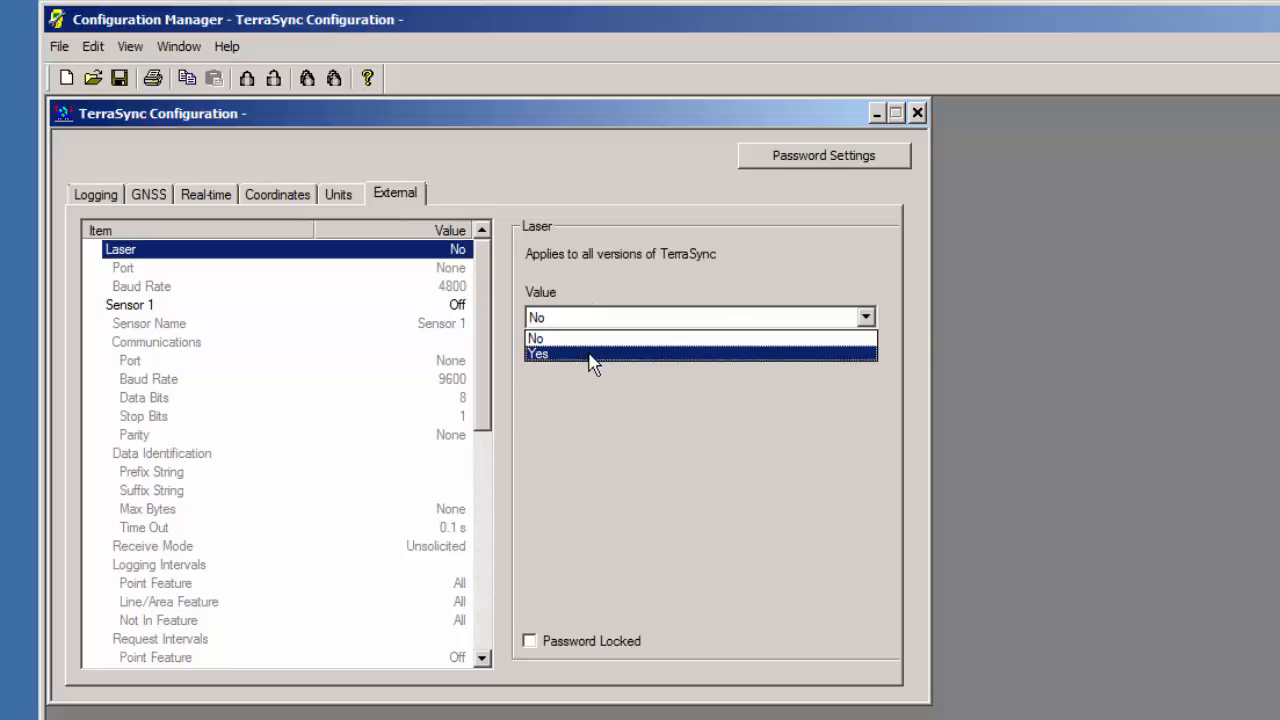
{"action": "left_click", "coordinate": [586, 354]}
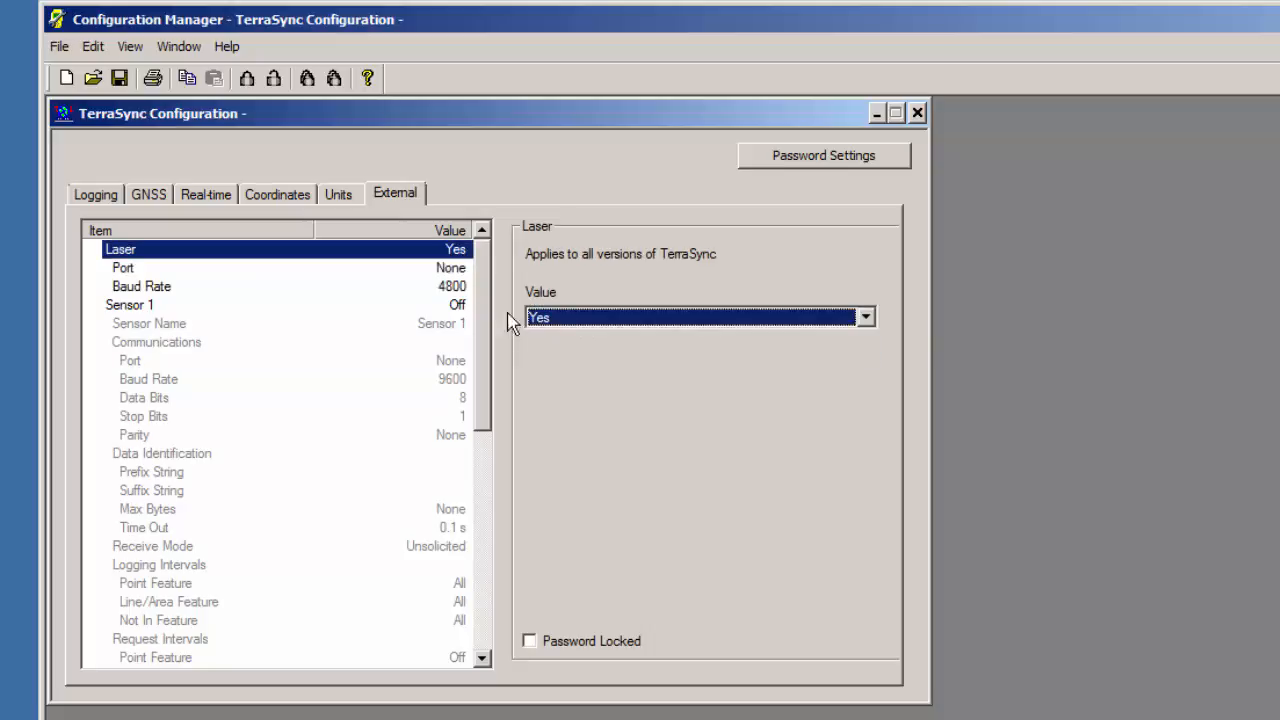
{"action": "left_click", "coordinate": [455, 268]}
{"action": "left_click", "coordinate": [612, 318]}
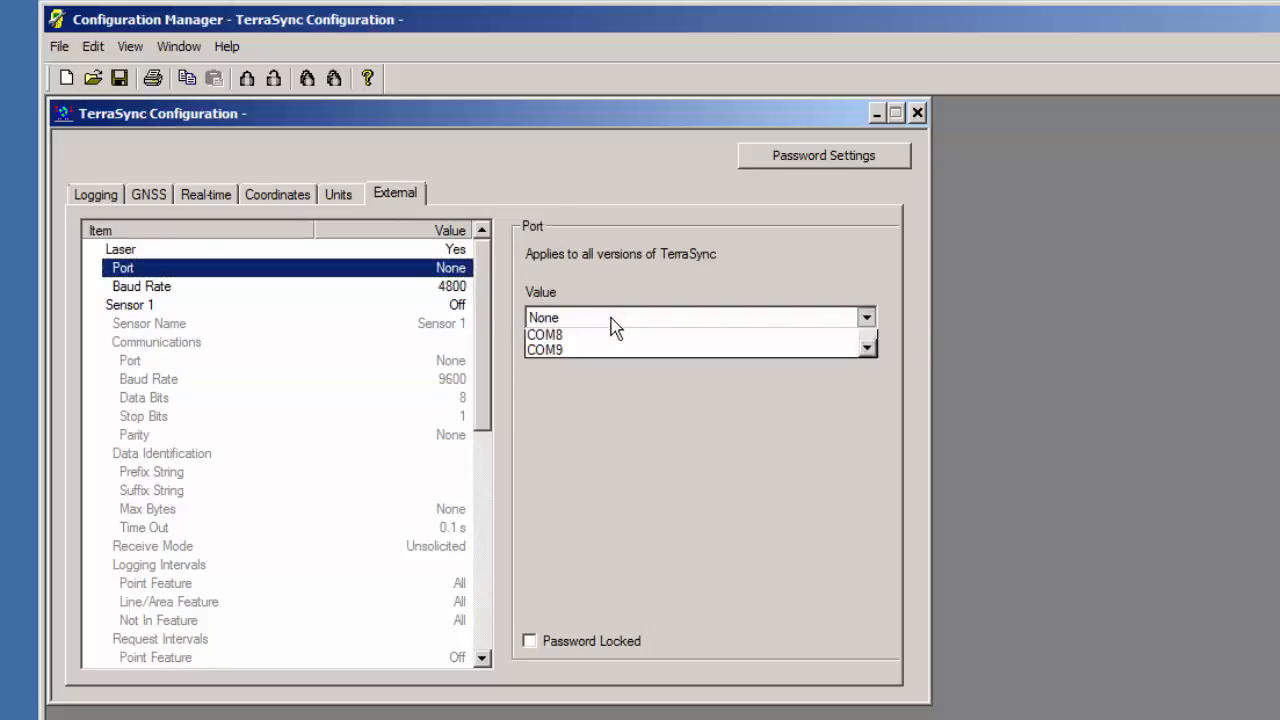
{"action": "left_click", "coordinate": [611, 430]}
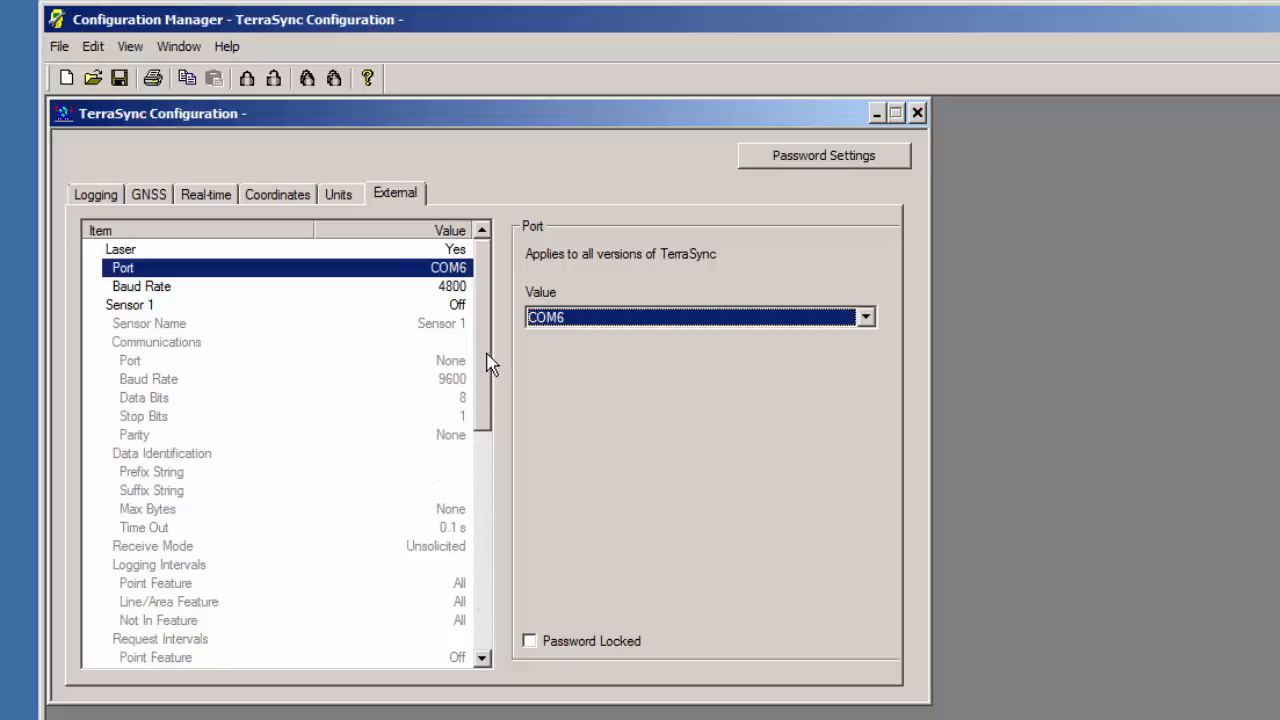
Step: Examine the external sensor settings, including Sensor 2, and review each of the configuration's settings categories
{"action": "left_click_drag", "start_coordinate": [488, 363], "coordinate": [480, 449]}
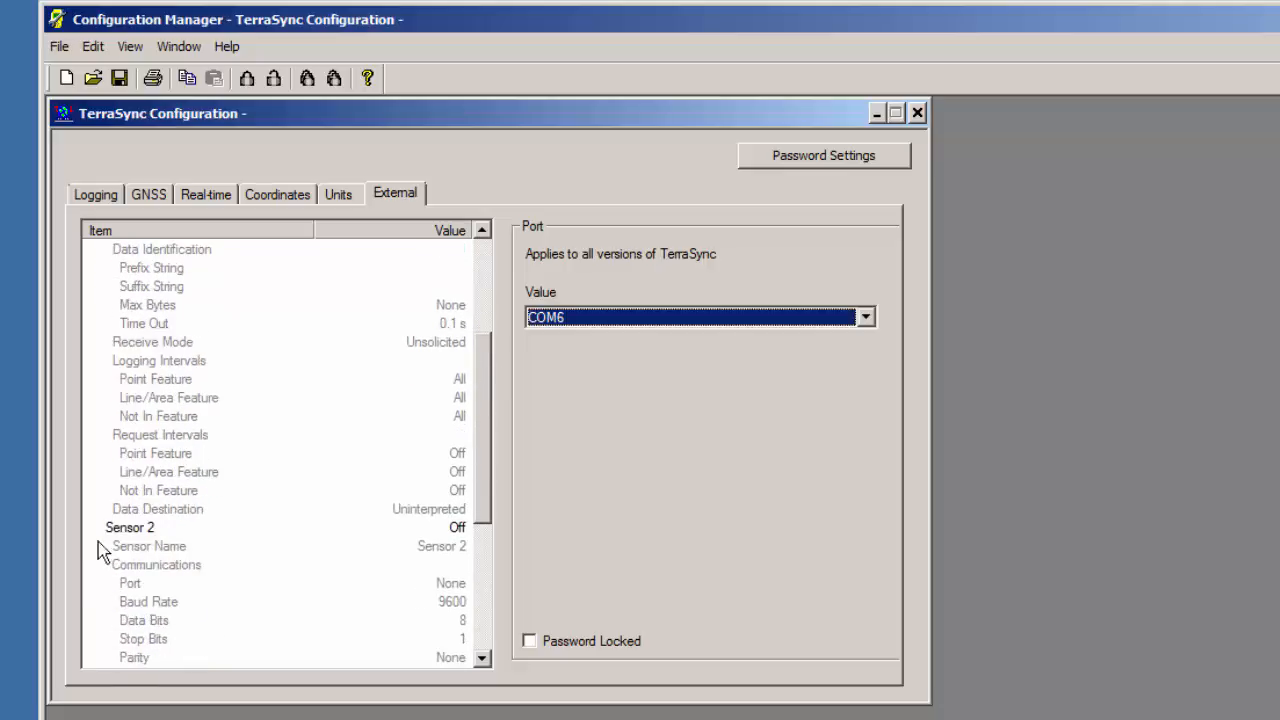
{"action": "left_click", "coordinate": [153, 527]}
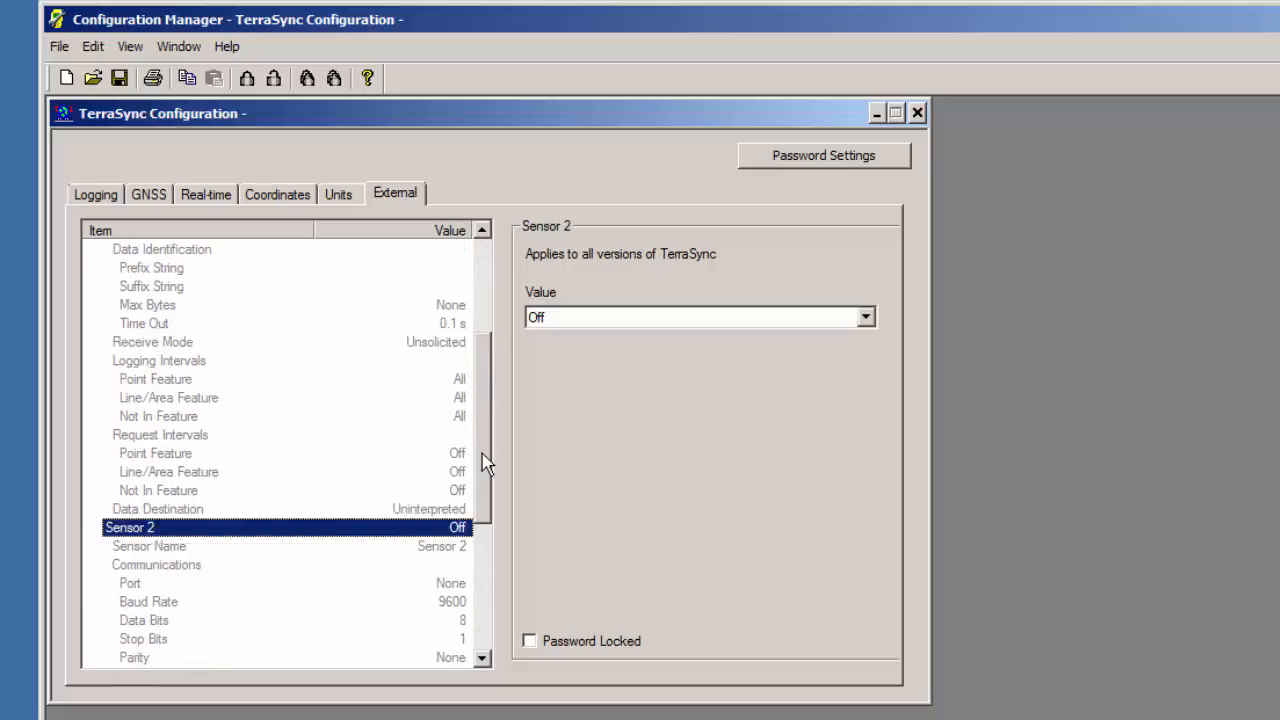
{"action": "left_click_drag", "start_coordinate": [482, 461], "coordinate": [478, 350]}
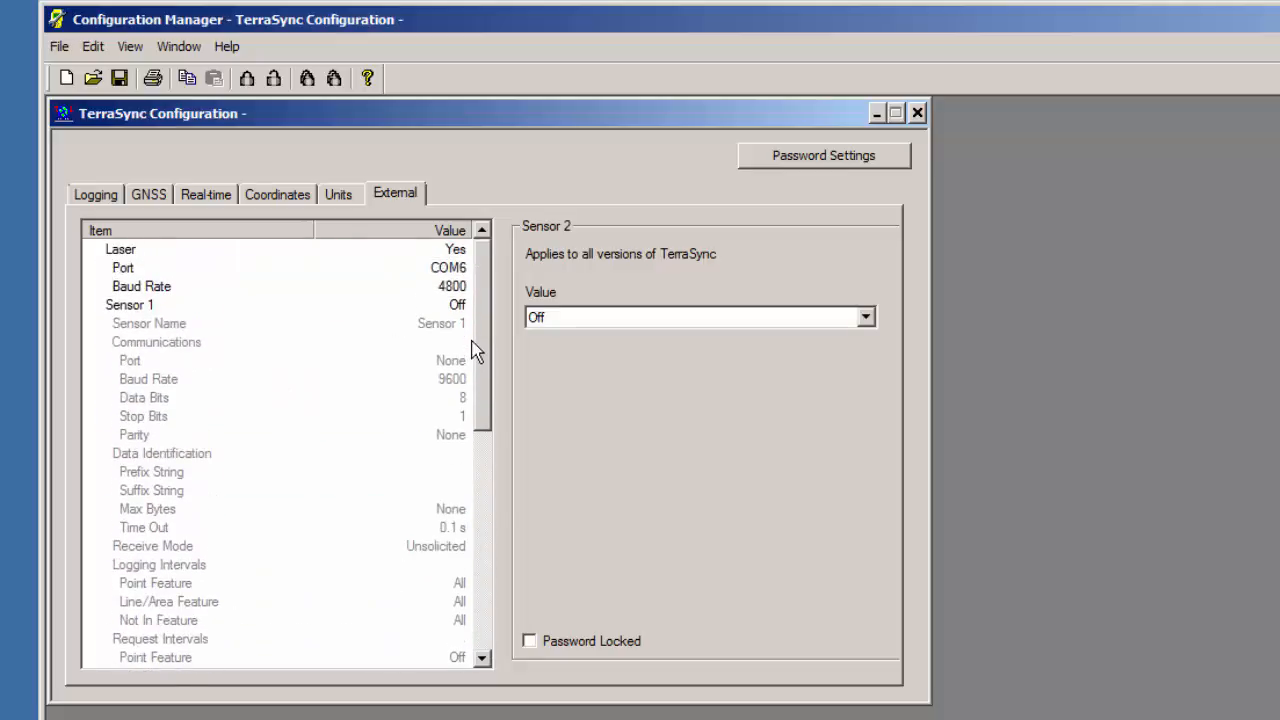
{"action": "left_click", "coordinate": [108, 195]}
{"action": "left_click", "coordinate": [150, 195]}
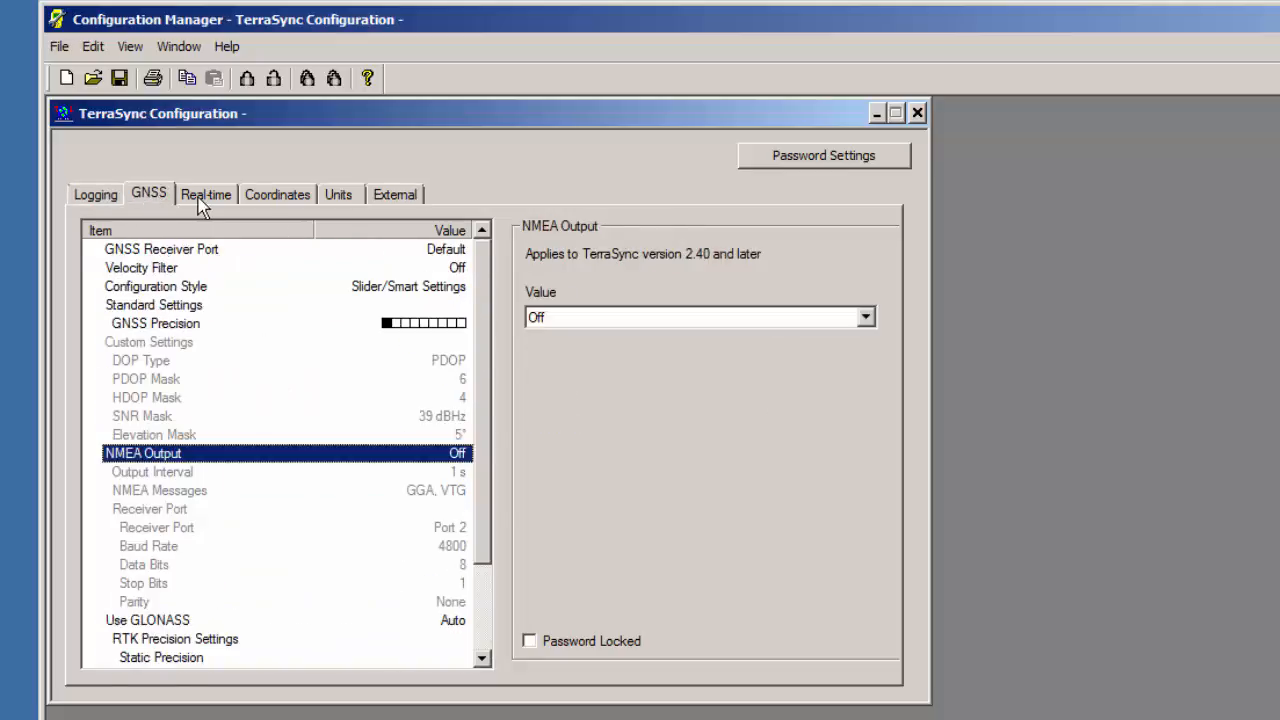
{"action": "left_click", "coordinate": [203, 200]}
{"action": "left_click", "coordinate": [262, 200]}
{"action": "left_click", "coordinate": [330, 200]}
{"action": "left_click", "coordinate": [379, 200]}
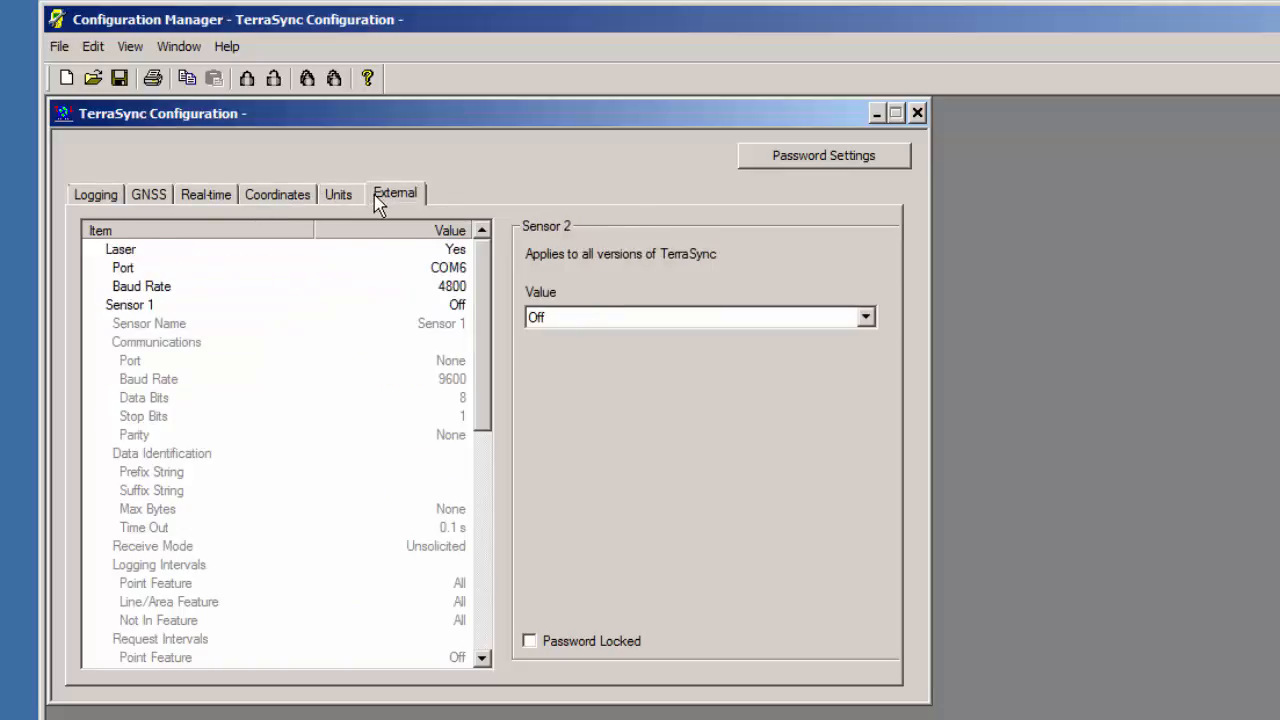
Step: Examine the password settings and the tasks that can be locked, and leave them without applying anything
{"action": "left_click", "coordinate": [771, 160]}
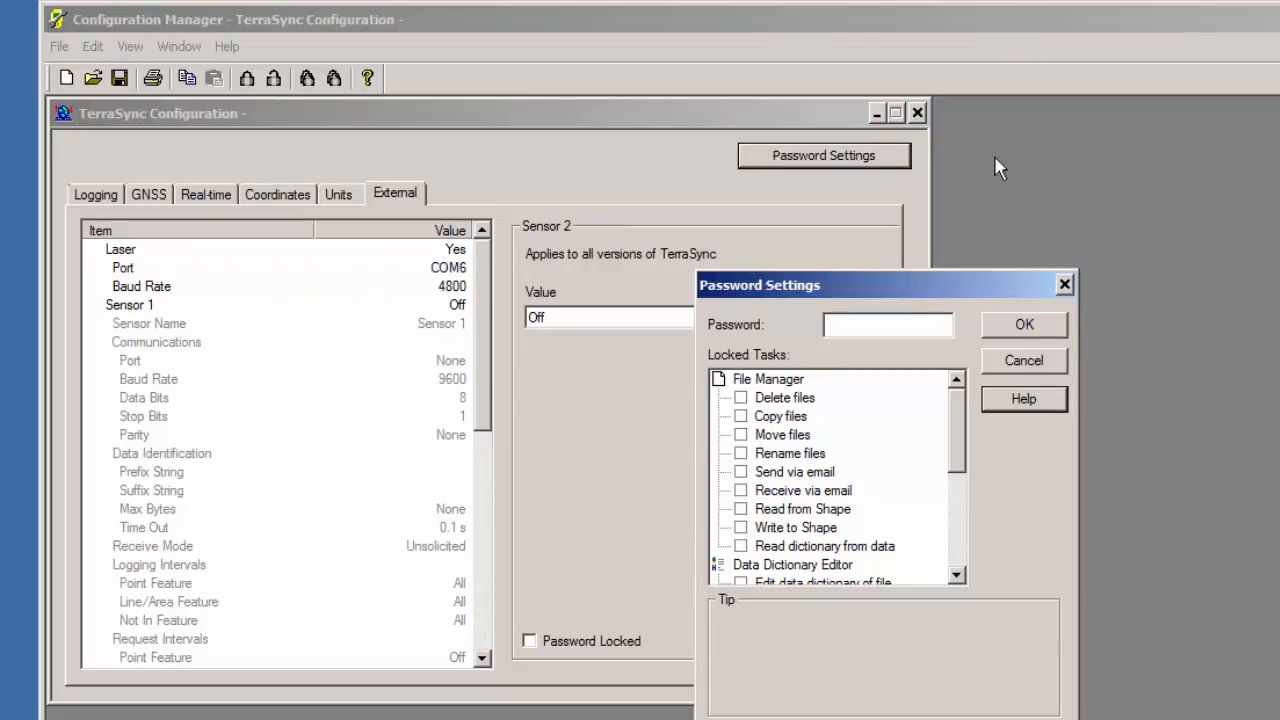
{"action": "mouse_move", "coordinate": [962, 410]}
{"action": "left_mouse_down"}
{"action": "mouse_move", "coordinate": [957, 515]}
{"action": "mouse_move", "coordinate": [962, 390]}
{"action": "left_mouse_up"}
{"action": "left_click", "coordinate": [872, 325]}
{"action": "left_click", "coordinate": [995, 358]}
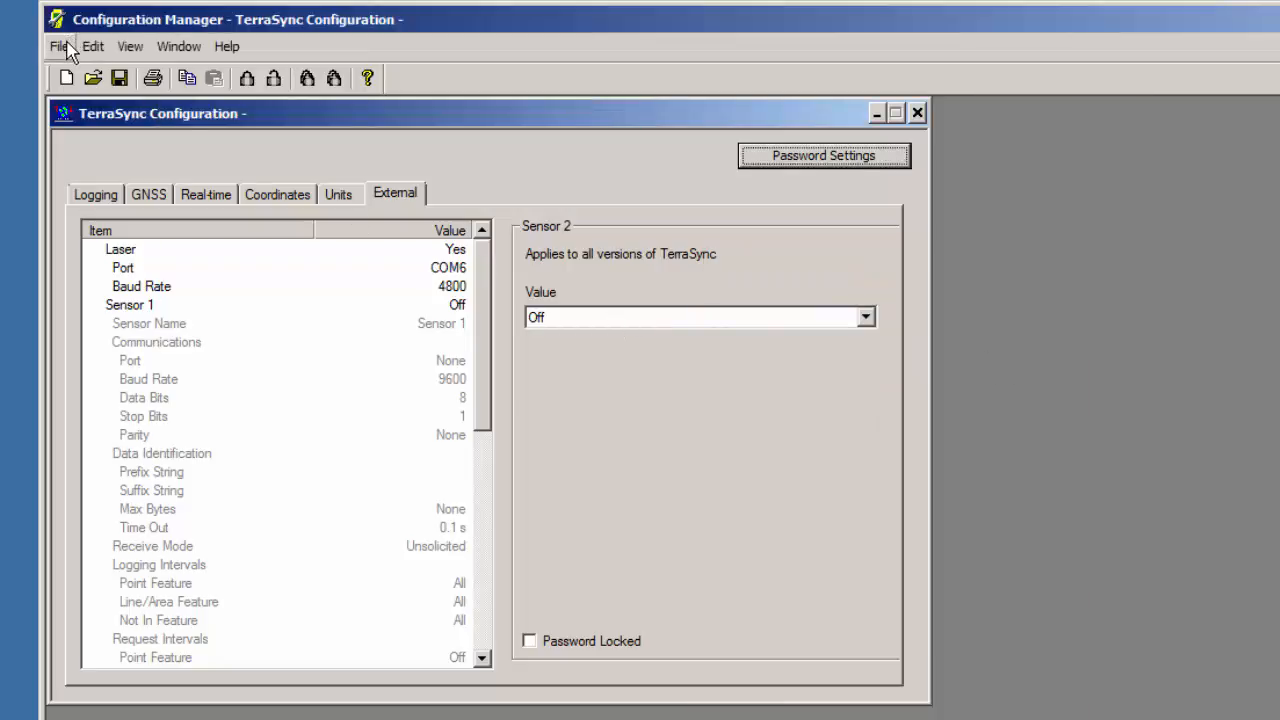
Step: Start saving the configuration as a new file, dismiss the geoid notice and go to C:\GNSS Projects\Configurations
{"action": "left_click", "coordinate": [62, 47]}
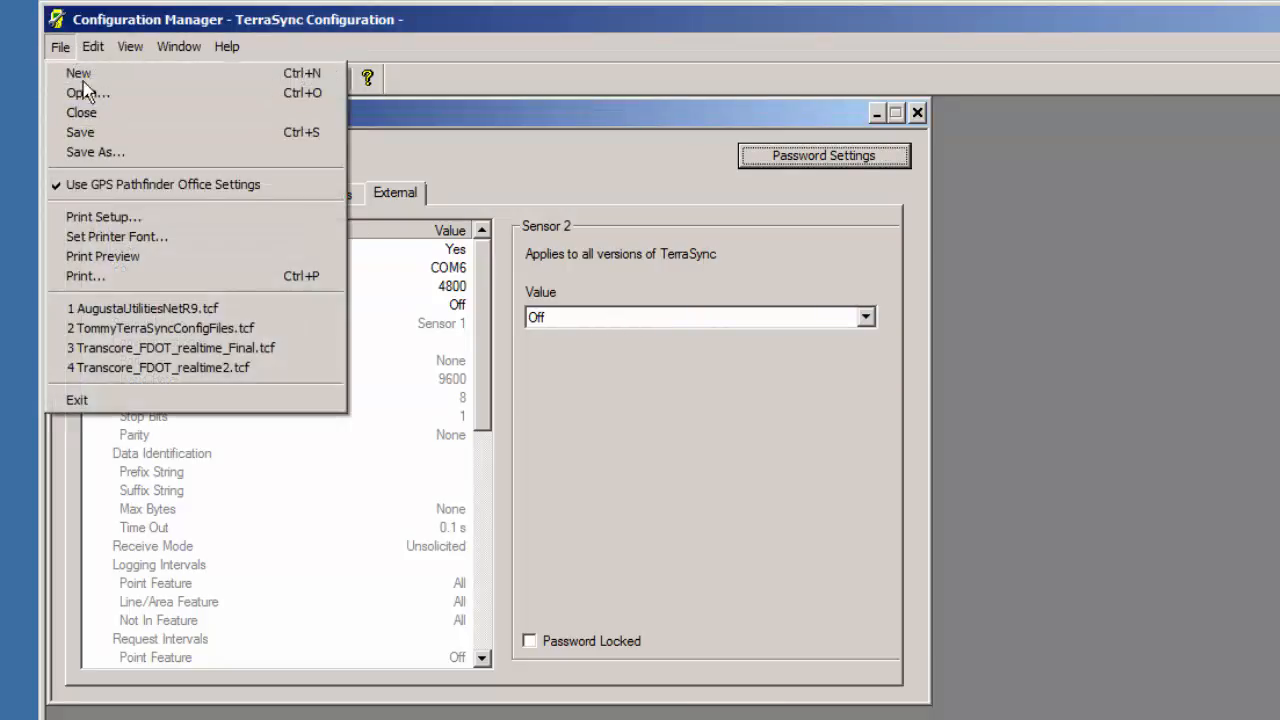
{"action": "left_click", "coordinate": [116, 156]}
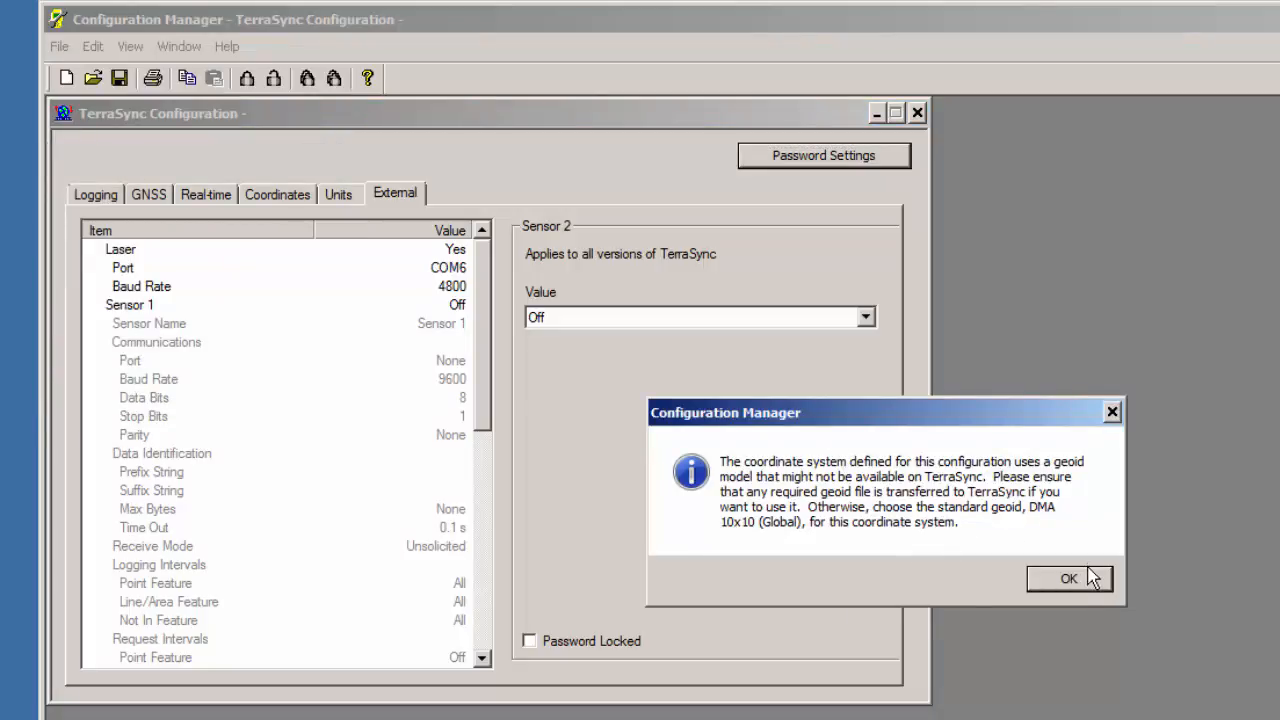
{"action": "left_click", "coordinate": [1090, 579]}
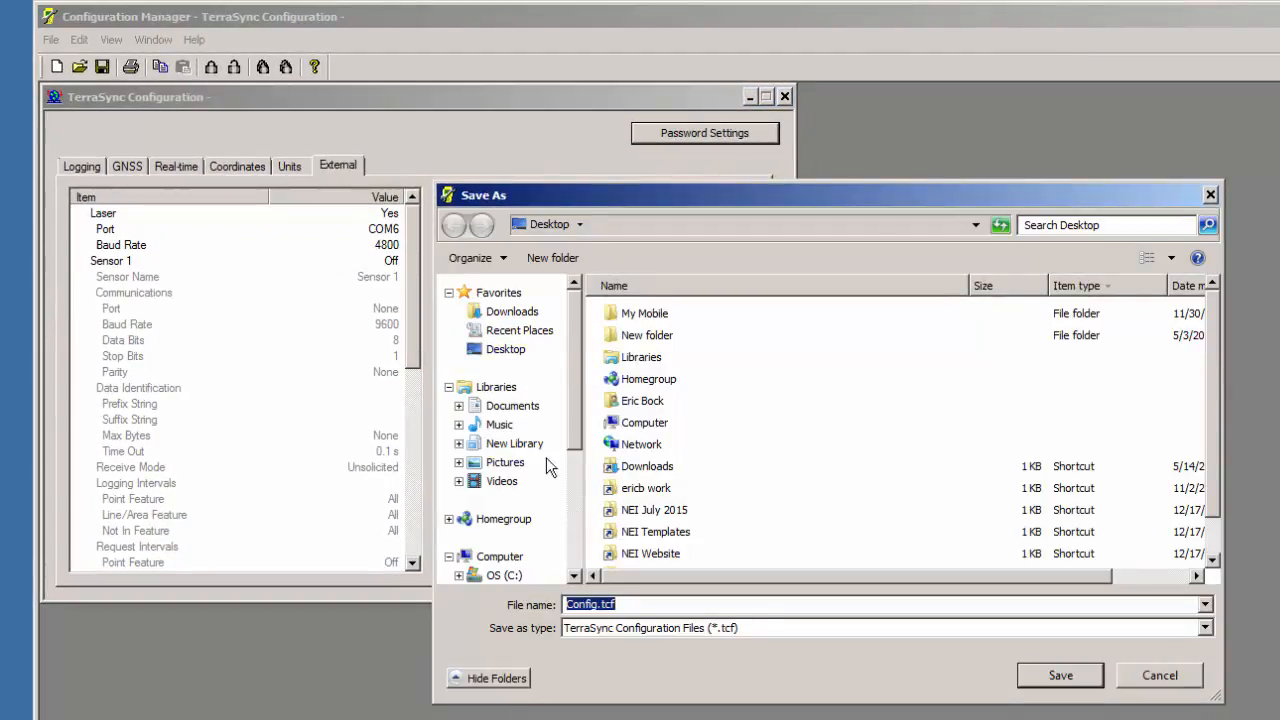
{"action": "left_click", "coordinate": [504, 575]}
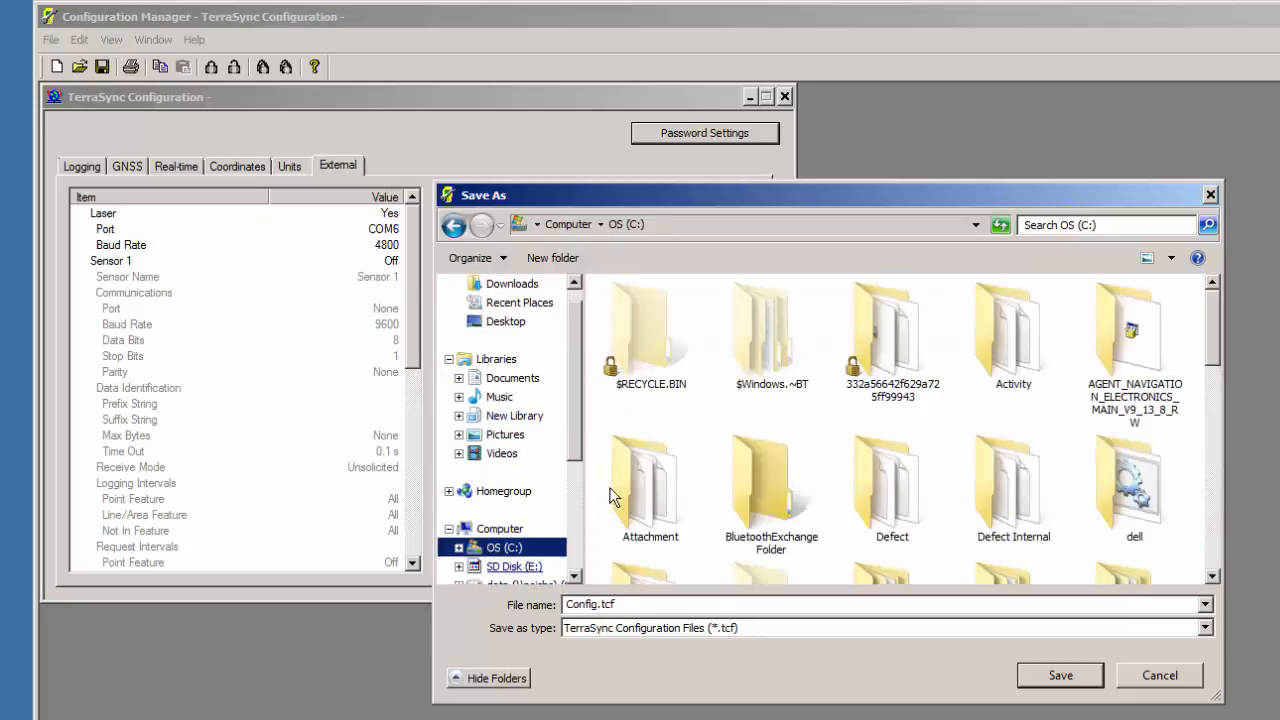
{"action": "left_click", "coordinate": [1210, 499]}
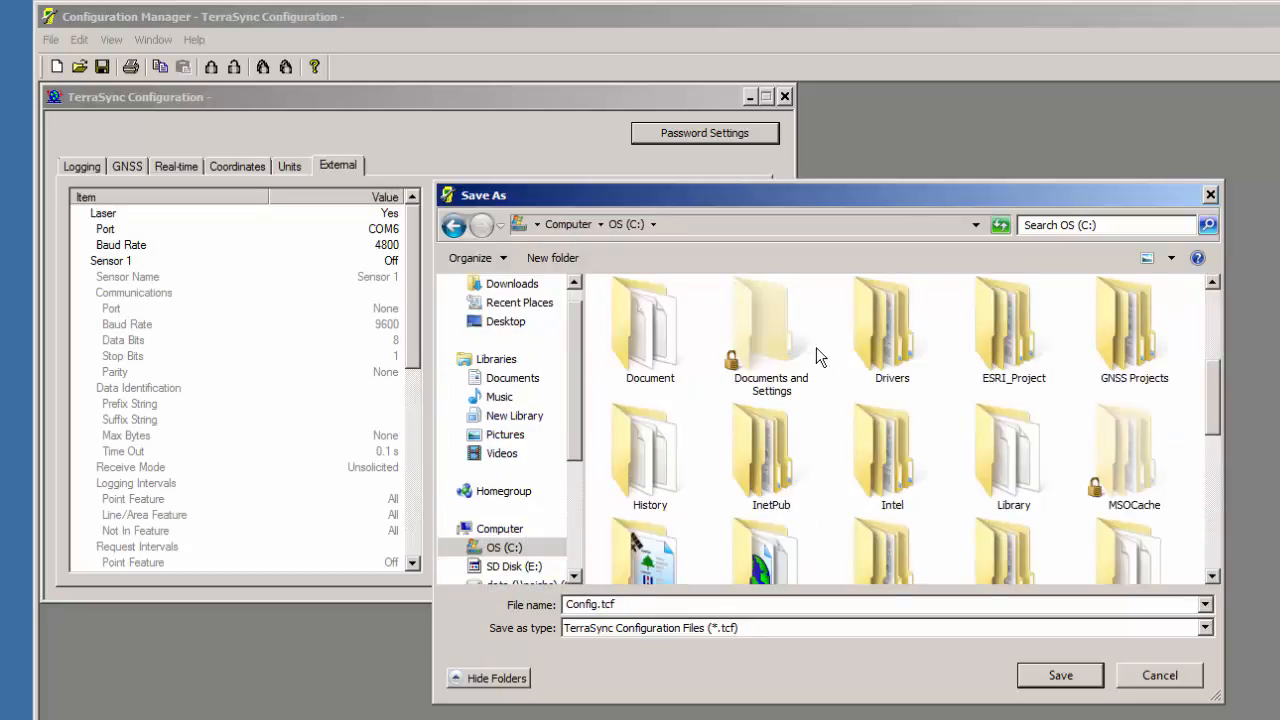
{"action": "double_click", "coordinate": [1107, 360]}
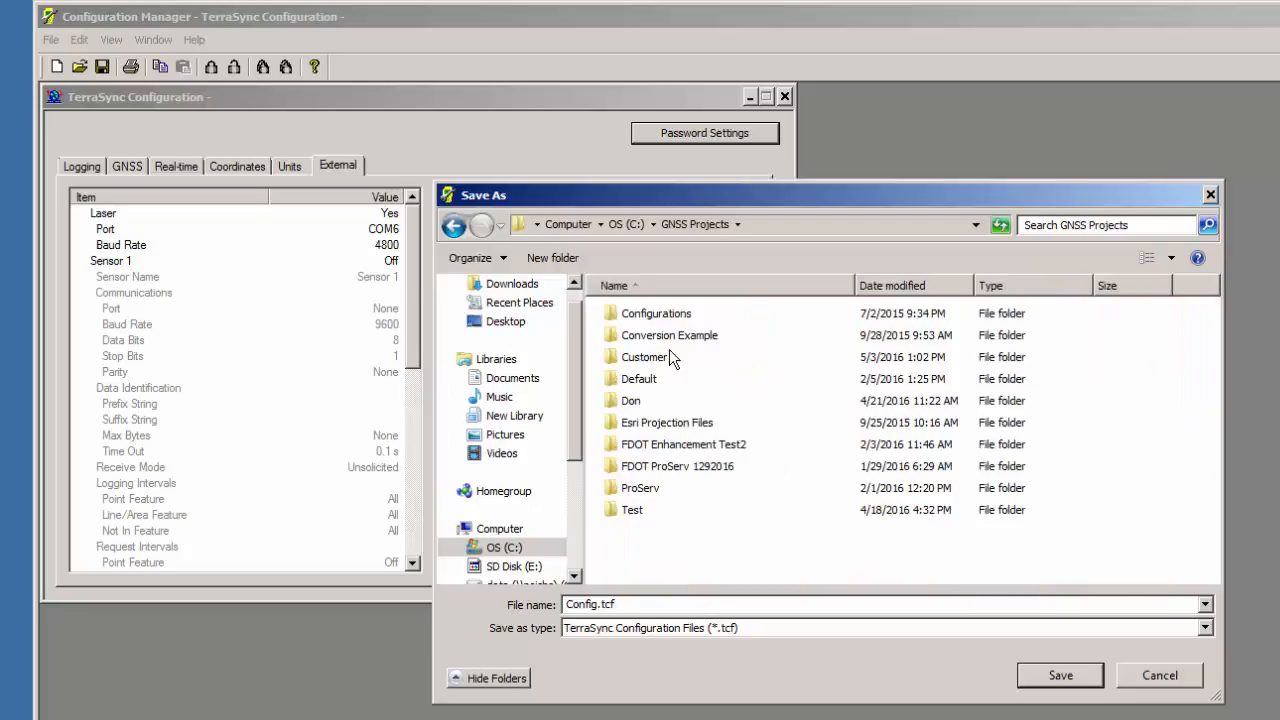
{"action": "double_click", "coordinate": [652, 314]}
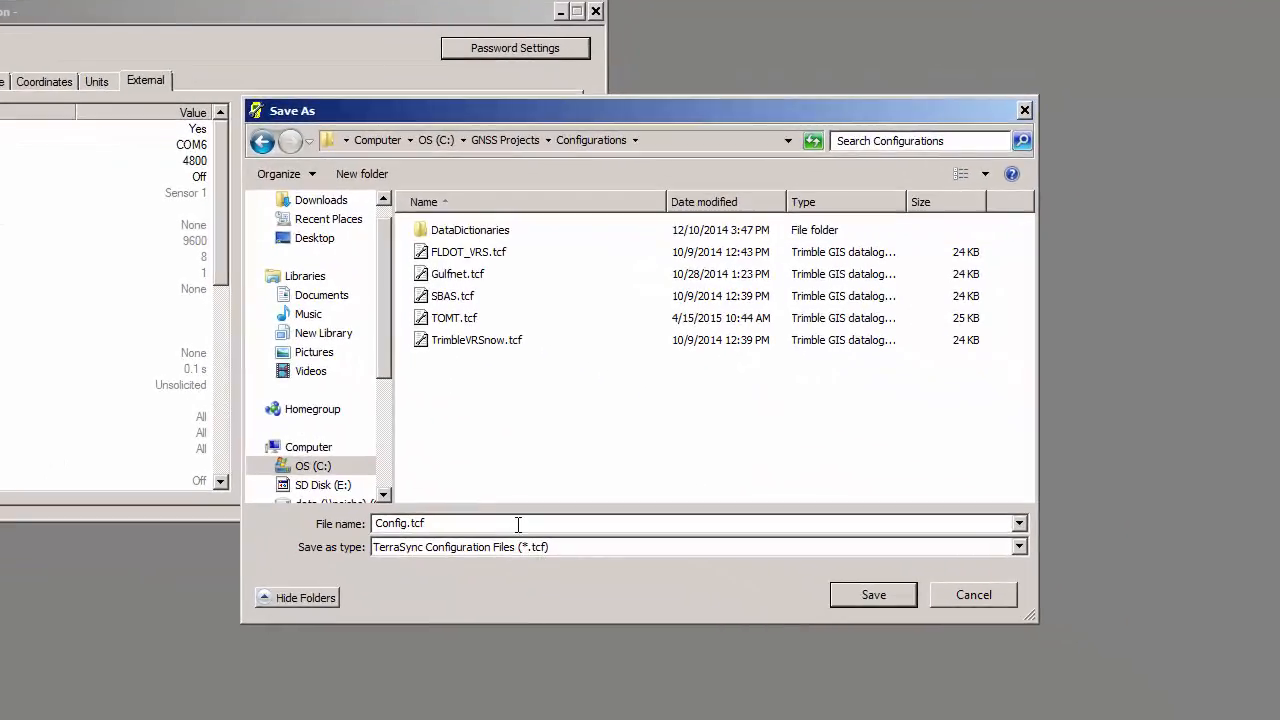
Step: Save the configuration file under the name RealTime Single Base and close Configuration Manager
{"action": "left_click_drag", "start_coordinate": [517, 523], "coordinate": [234, 494]}
{"action": "type", "text": "RealTime Single Base"}
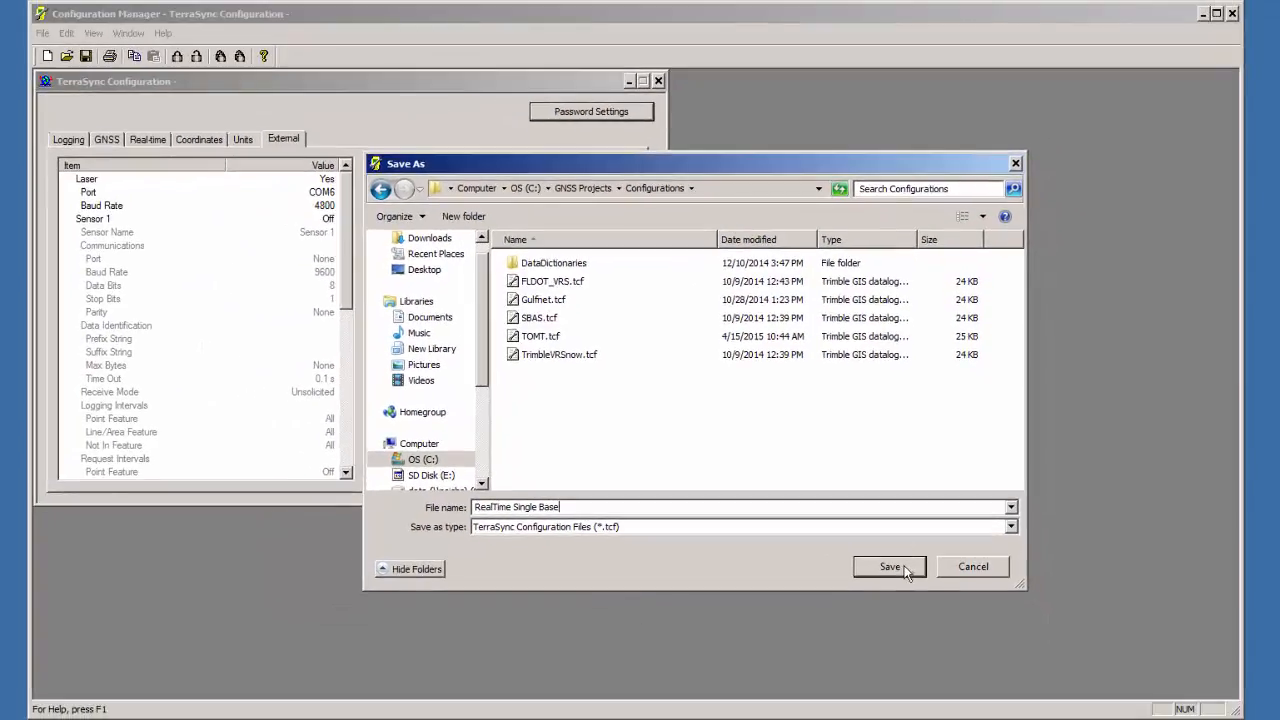
{"action": "left_click", "coordinate": [882, 578]}
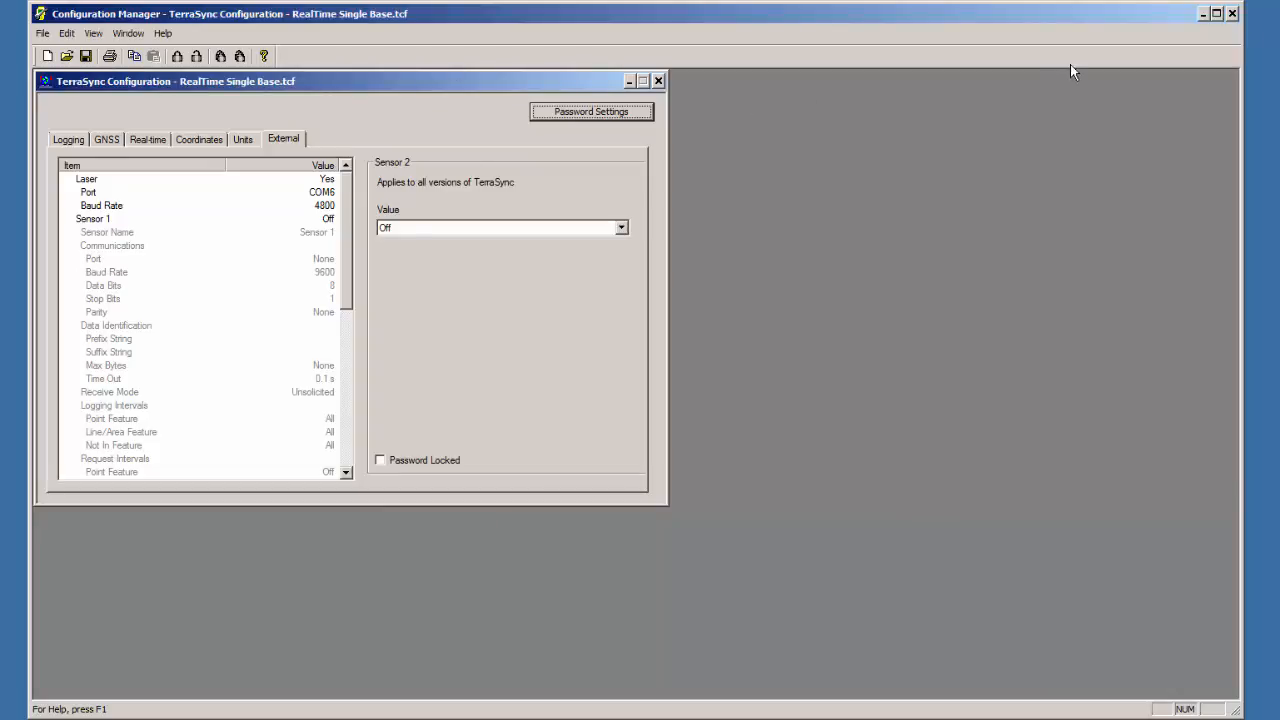
{"action": "left_click", "coordinate": [1233, 14]}
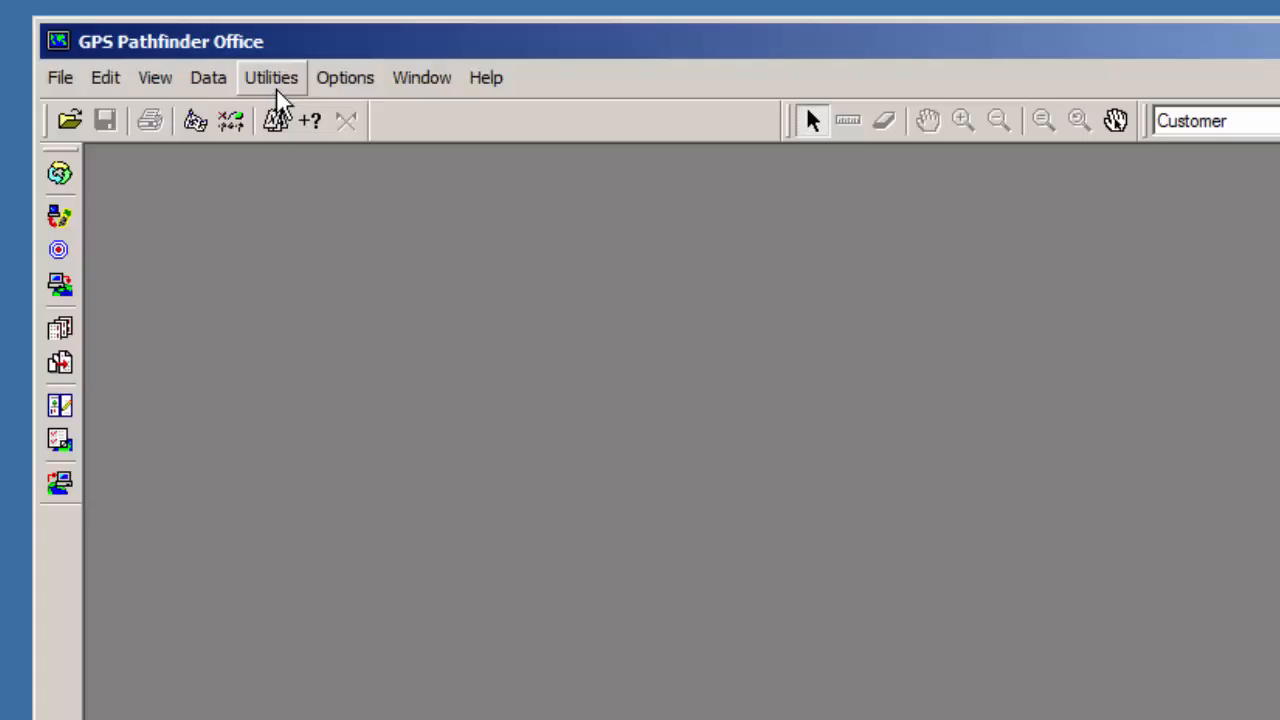
Step: Open the Data Transfer utility, disconnect the current device and connect to GIS Datalogger on Windows Mobile
{"action": "left_click", "coordinate": [271, 66]}
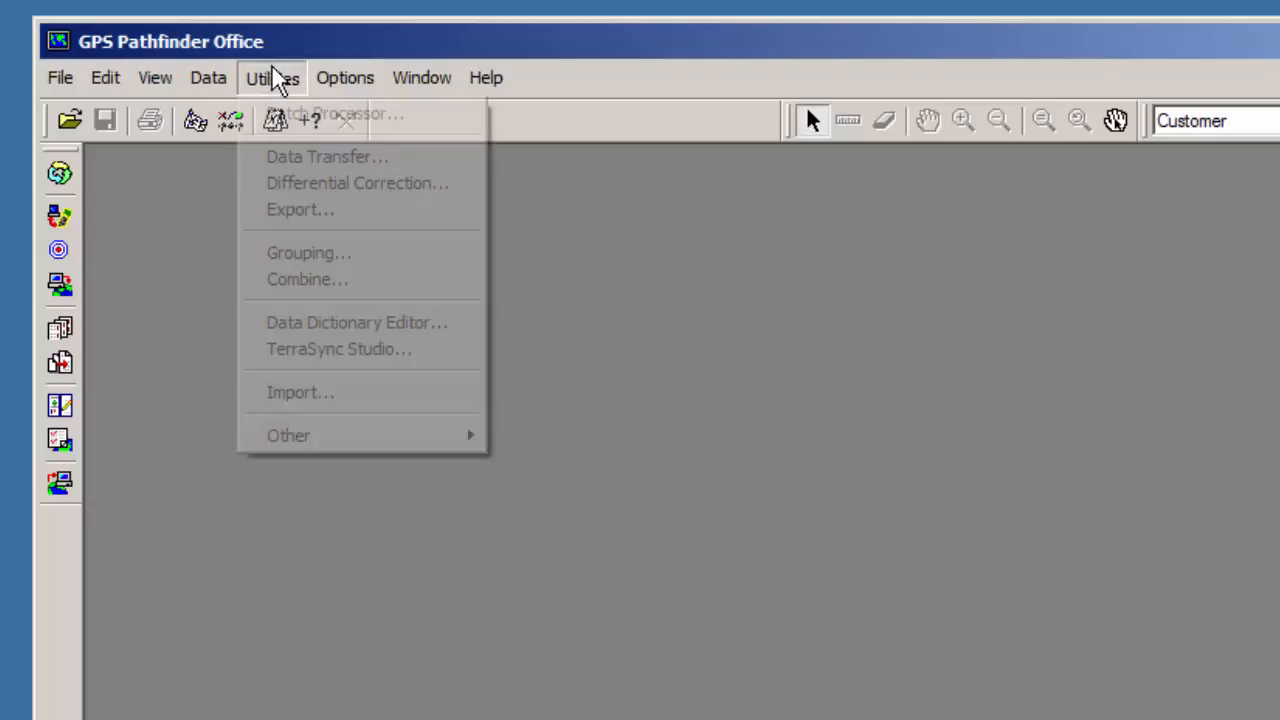
{"action": "left_click", "coordinate": [302, 157]}
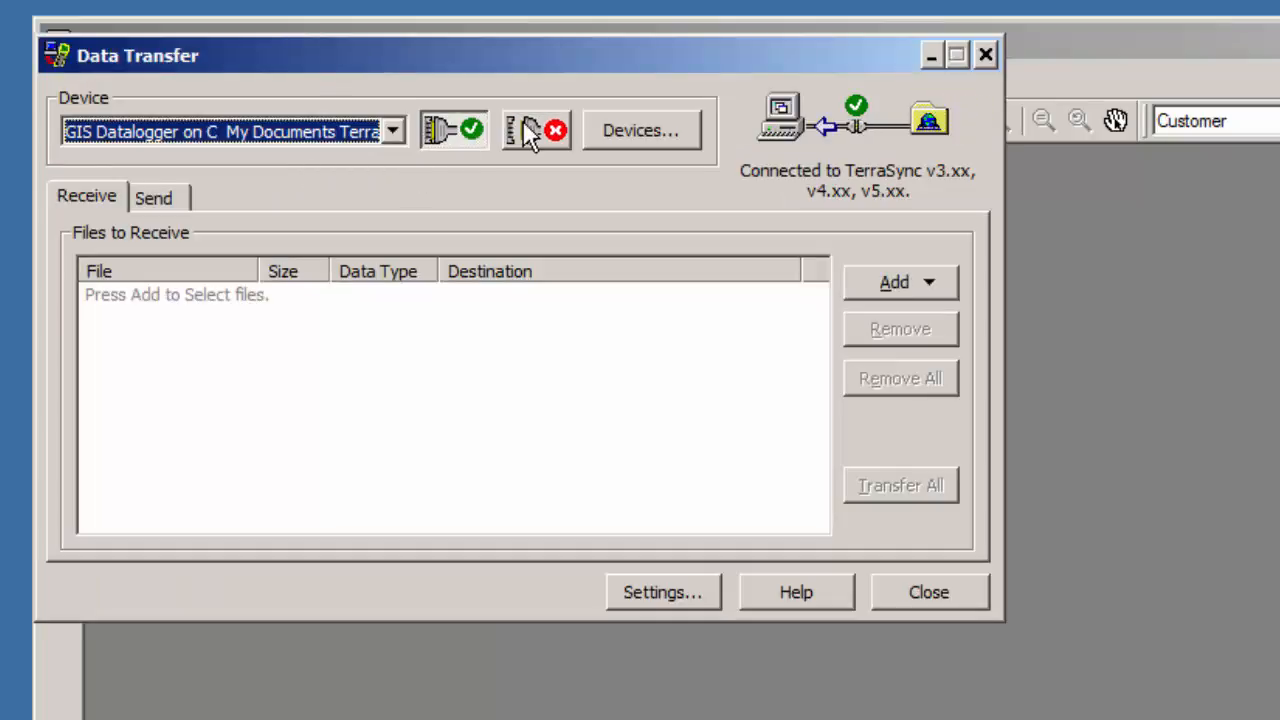
{"action": "left_click", "coordinate": [527, 132]}
{"action": "left_click_drag", "start_coordinate": [417, 77], "coordinate": [601, 287]}
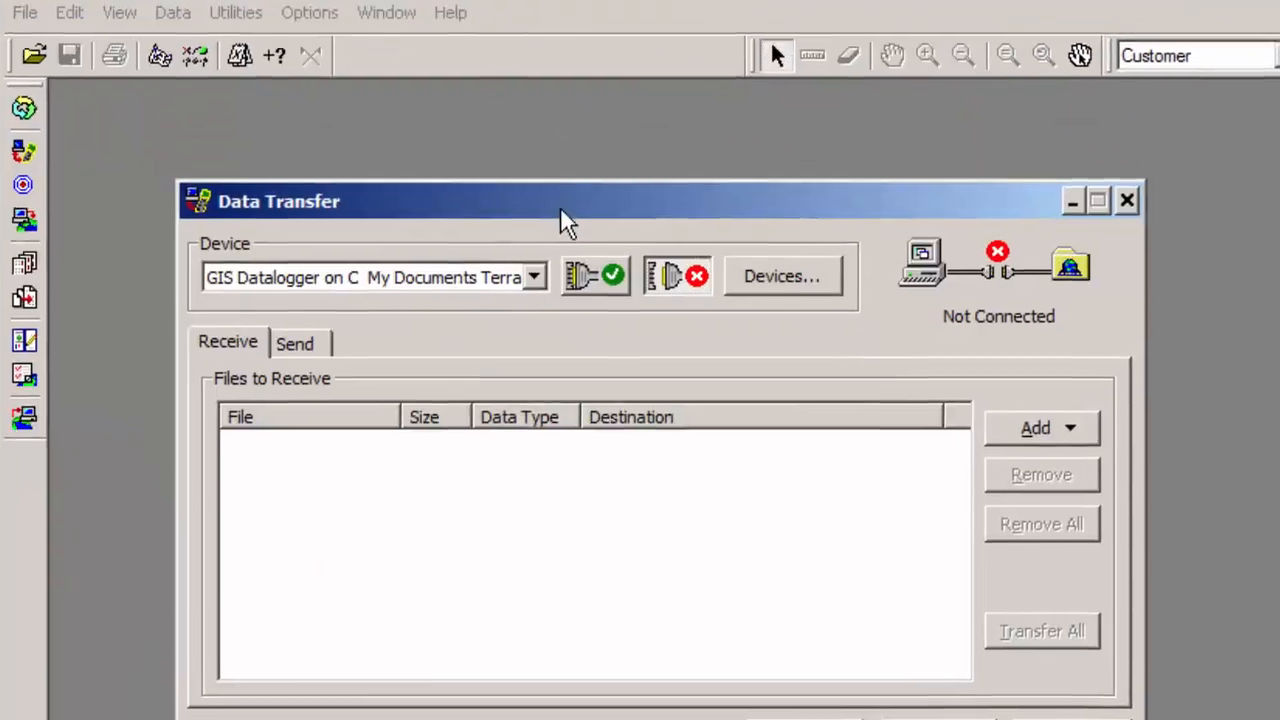
{"action": "left_click", "coordinate": [535, 277]}
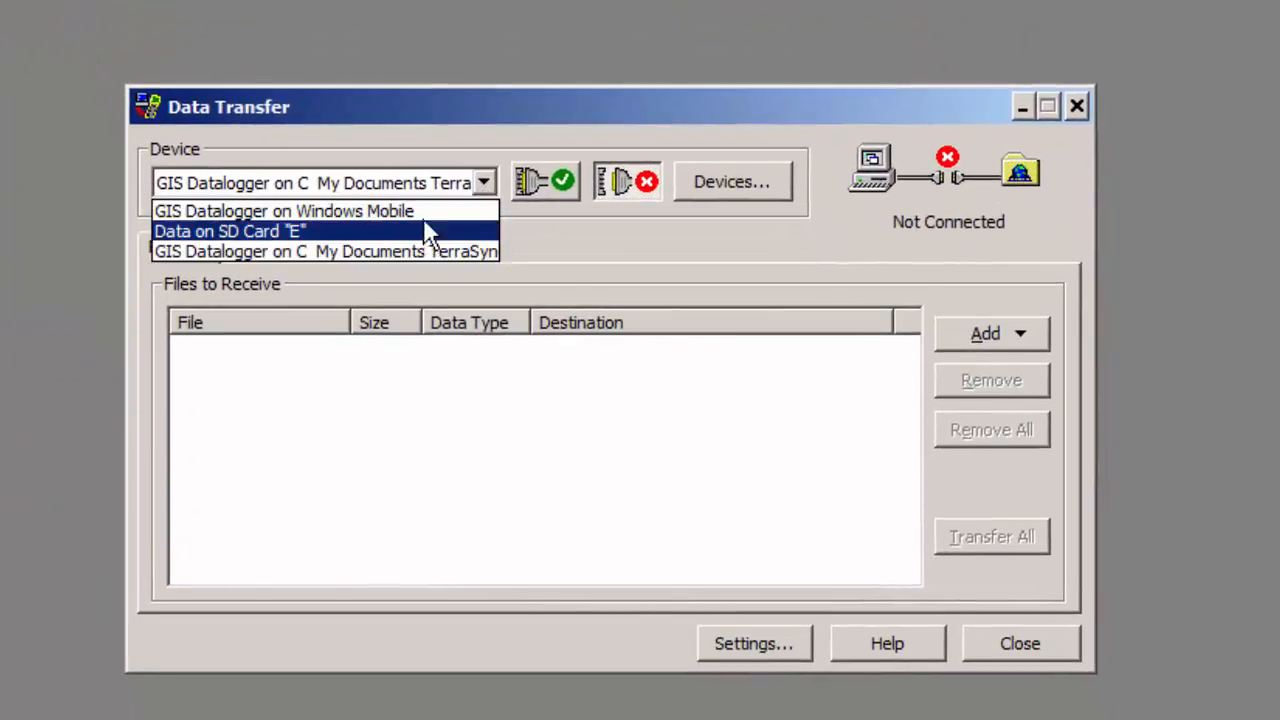
{"action": "left_click", "coordinate": [423, 216]}
{"action": "left_click", "coordinate": [556, 194]}
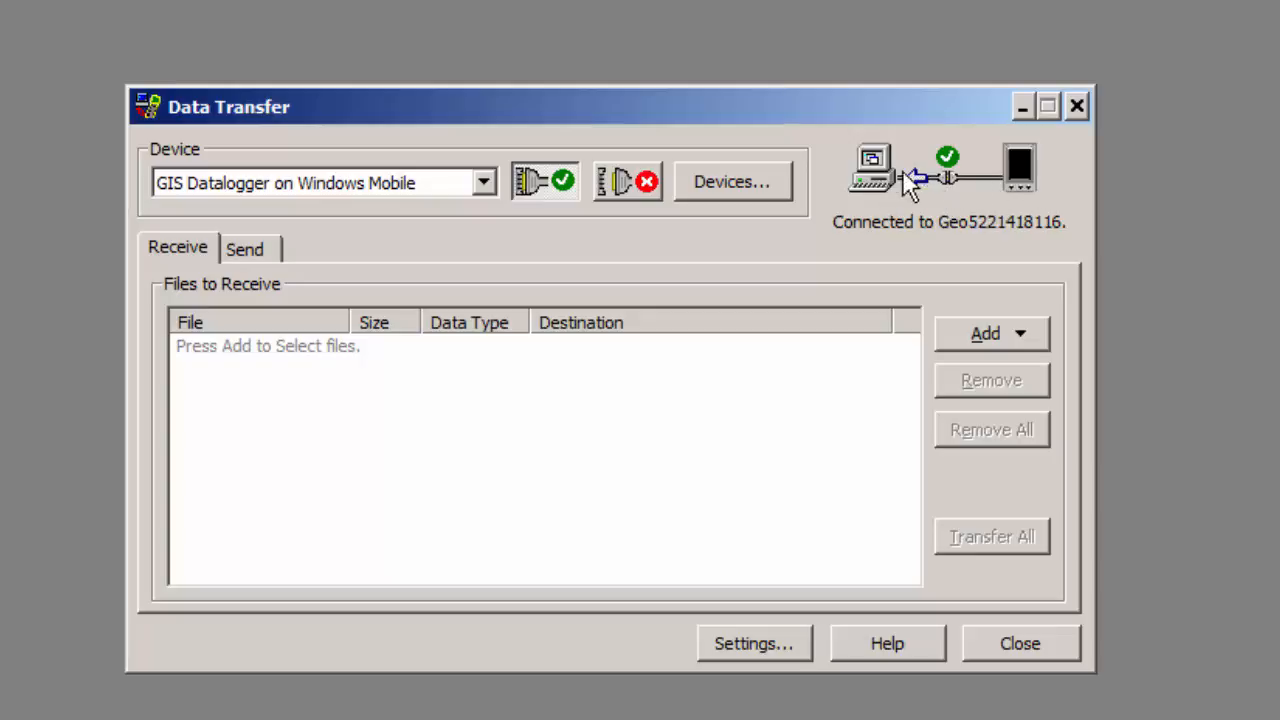
Step: Add the configuration file RealTime Single Base.tcf to the list of files to send to the datalogger
{"action": "left_click", "coordinate": [279, 251]}
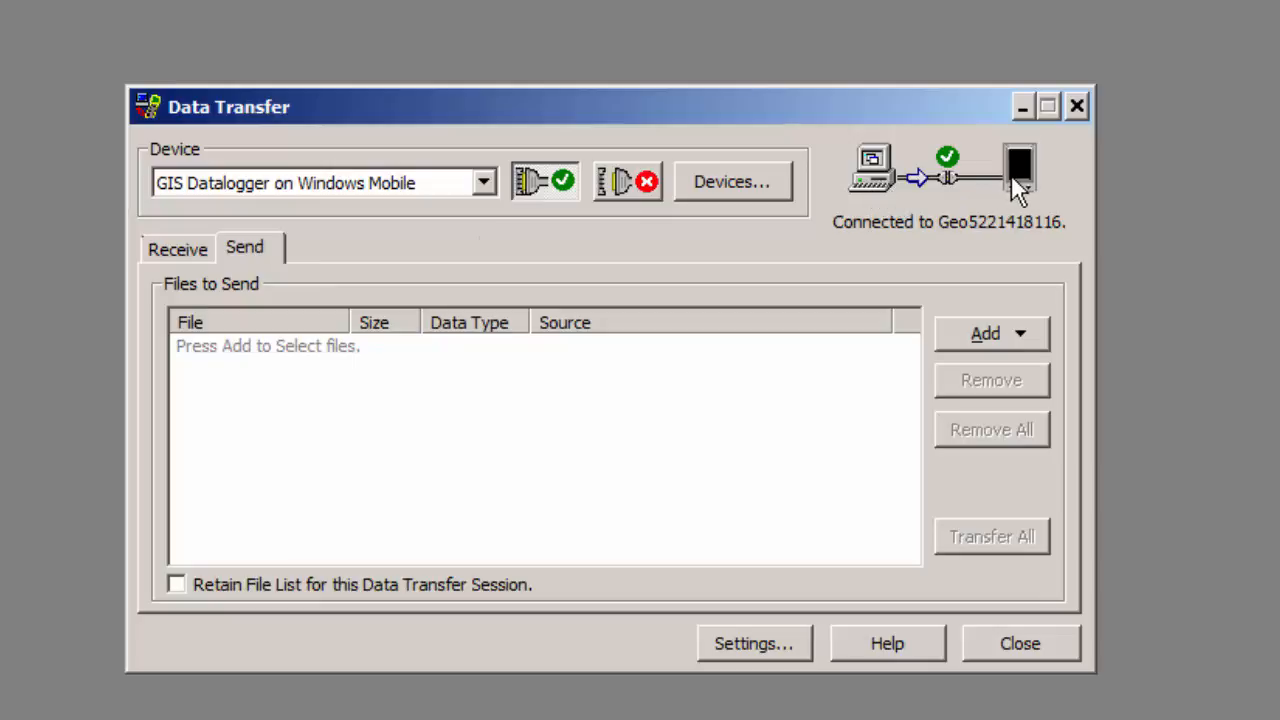
{"action": "left_click", "coordinate": [1005, 331]}
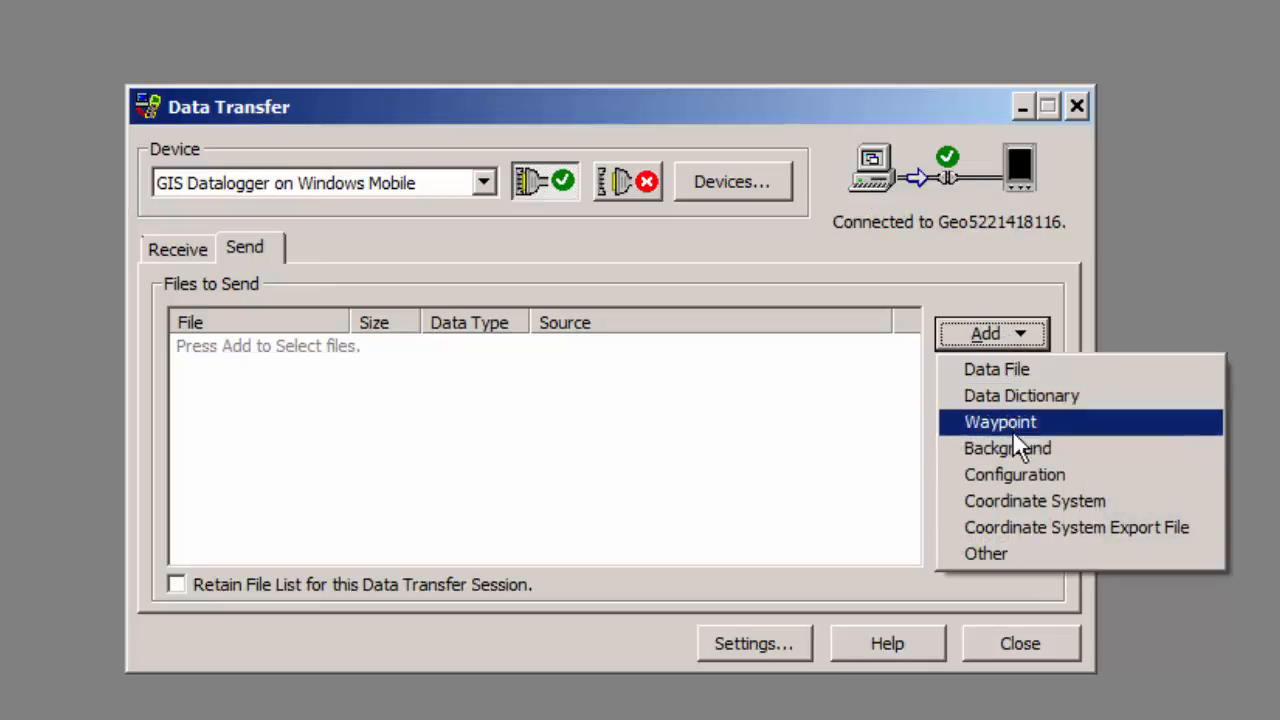
{"action": "left_click", "coordinate": [1022, 475]}
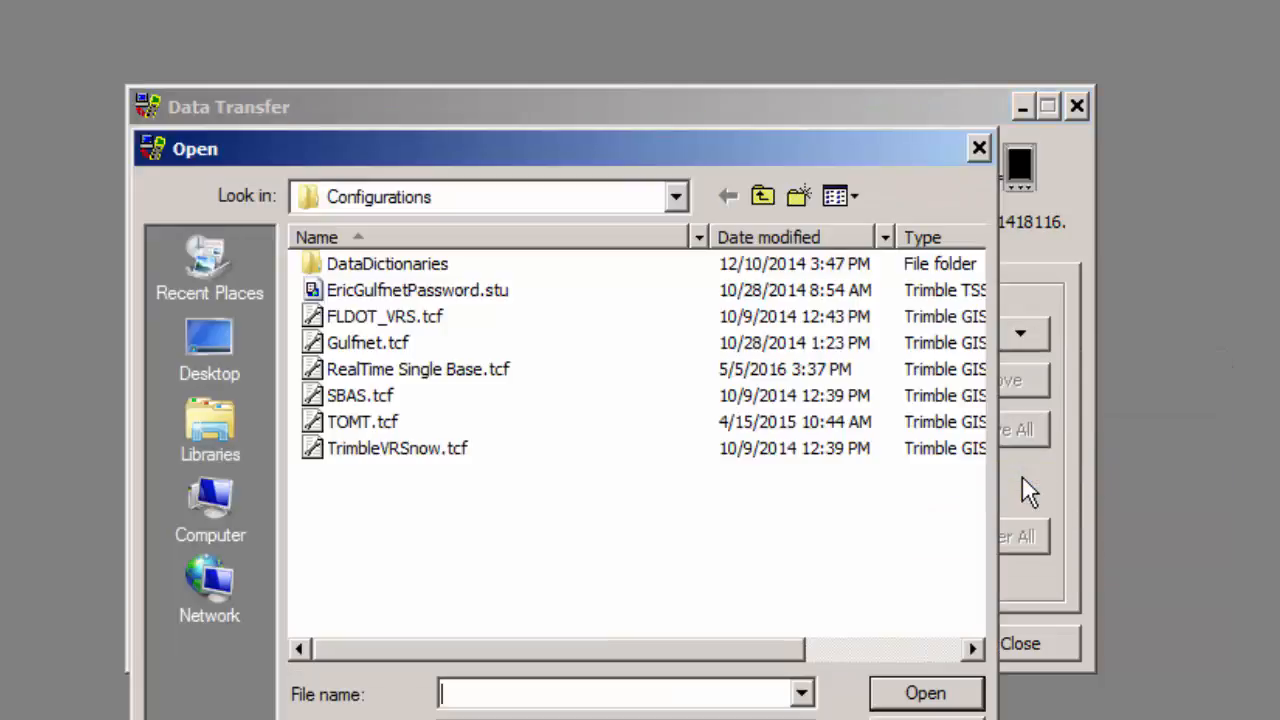
{"action": "left_click", "coordinate": [407, 377]}
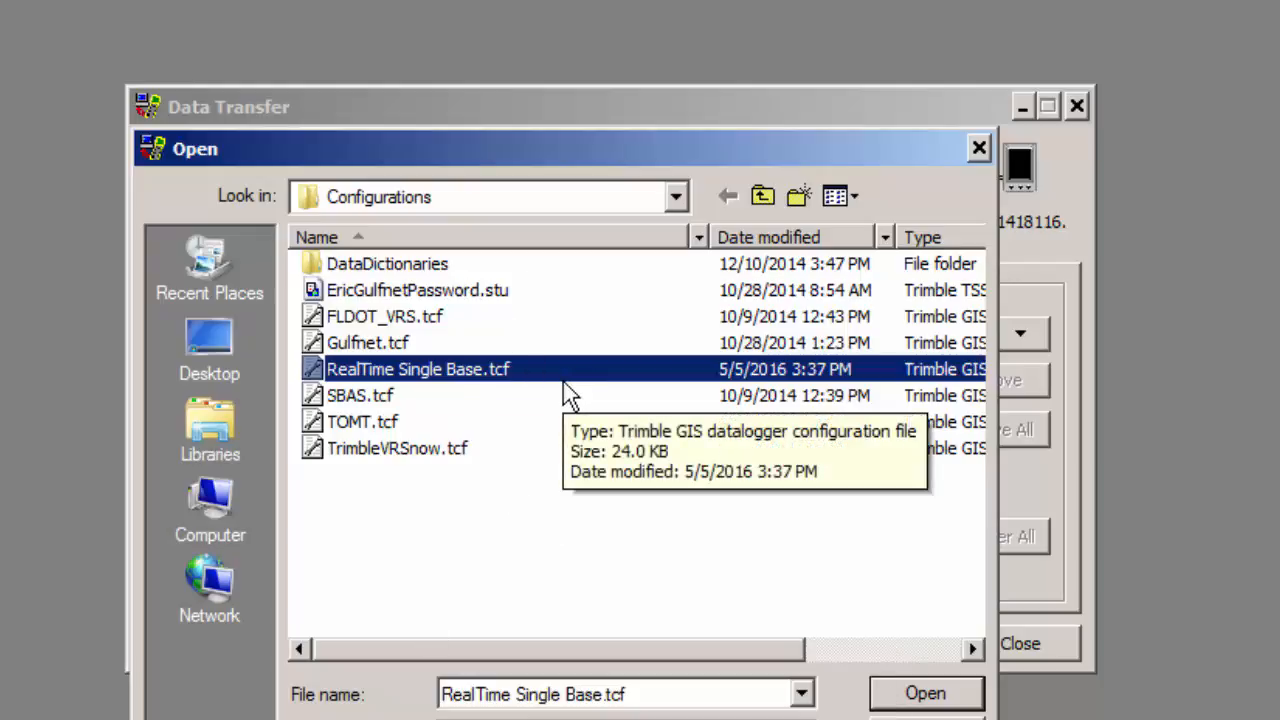
{"action": "left_click", "coordinate": [927, 704]}
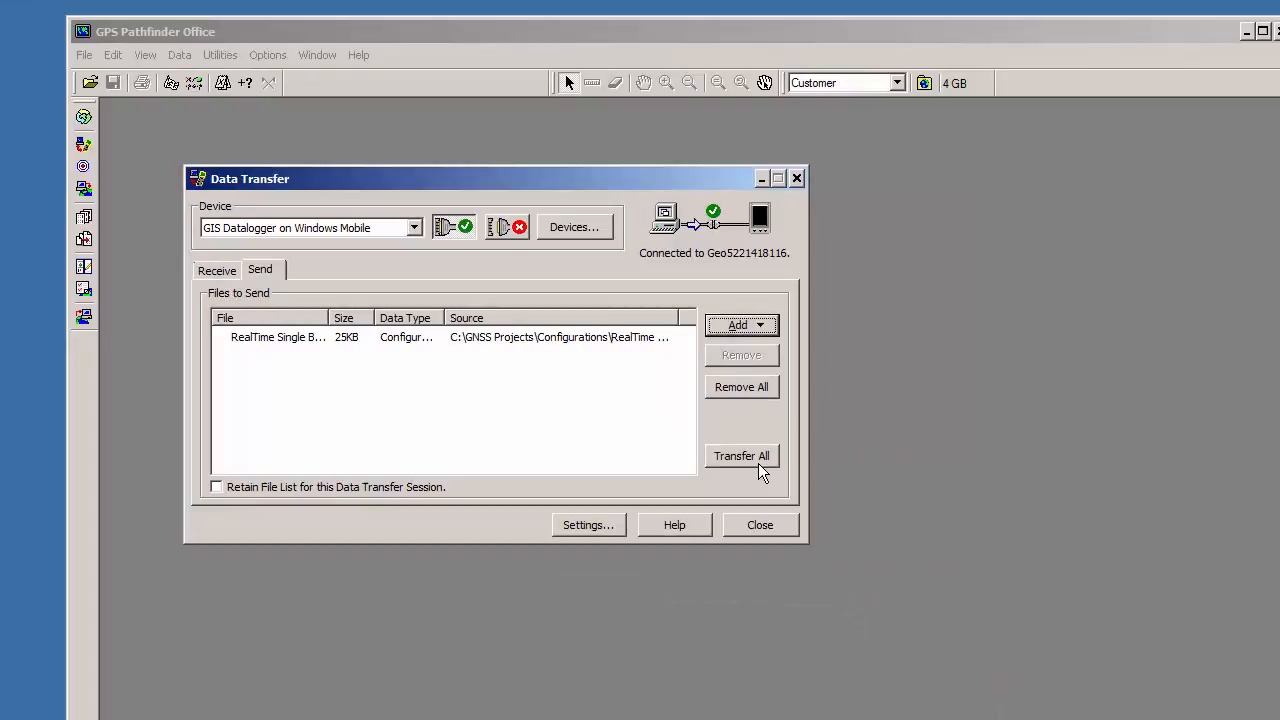
Step: Transfer the listed configuration file to the datalogger, and disconnect and close the Data Transfer utility
{"action": "left_click", "coordinate": [1012, 545]}
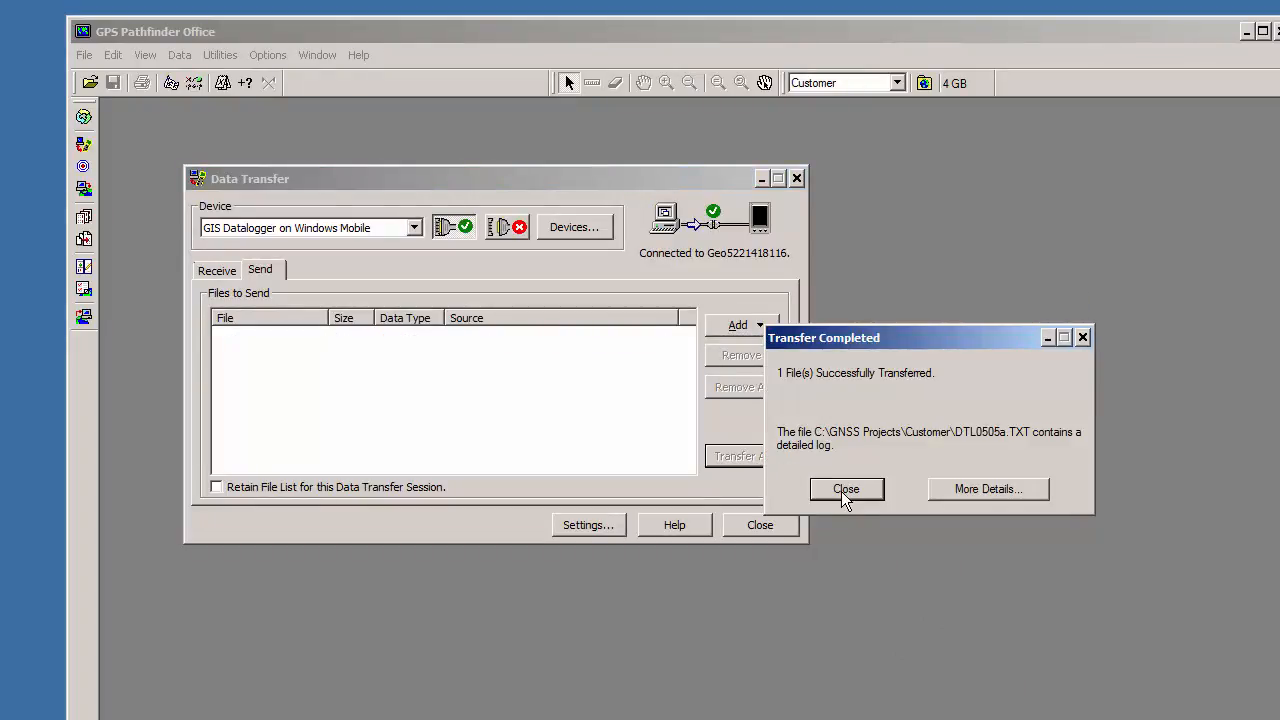
{"action": "left_click", "coordinate": [843, 491]}
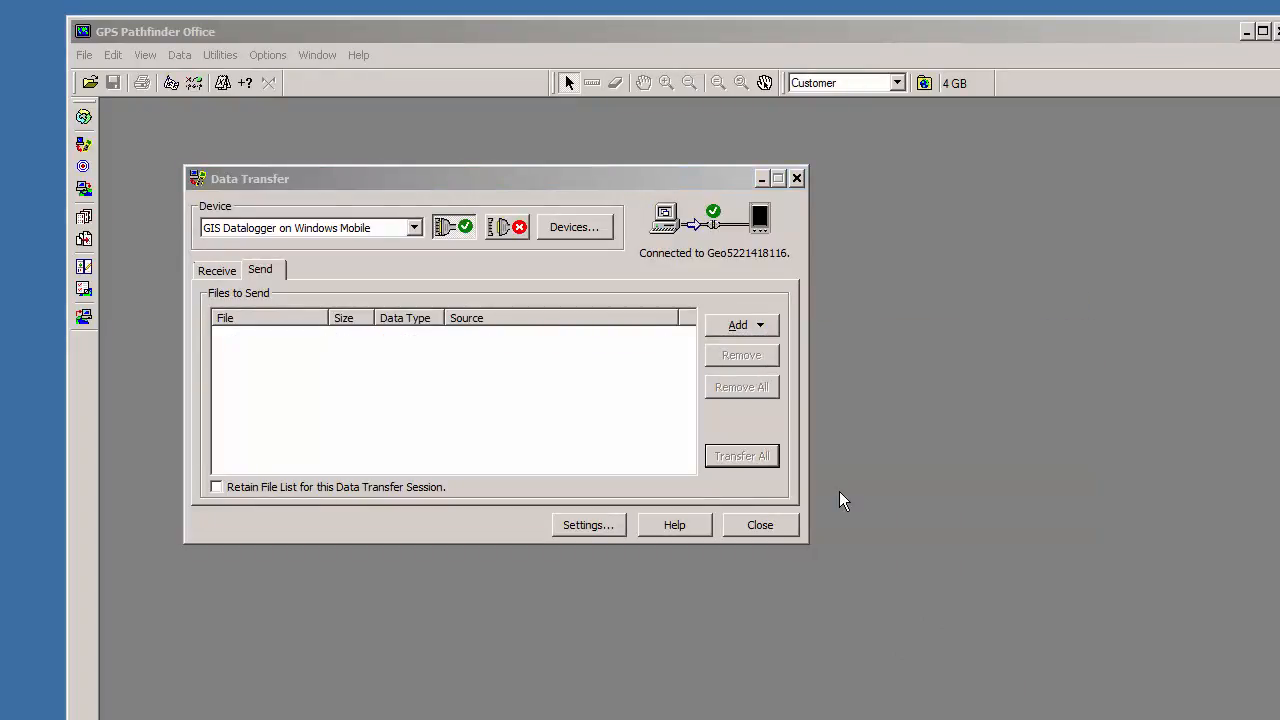
{"action": "left_click", "coordinate": [510, 231]}
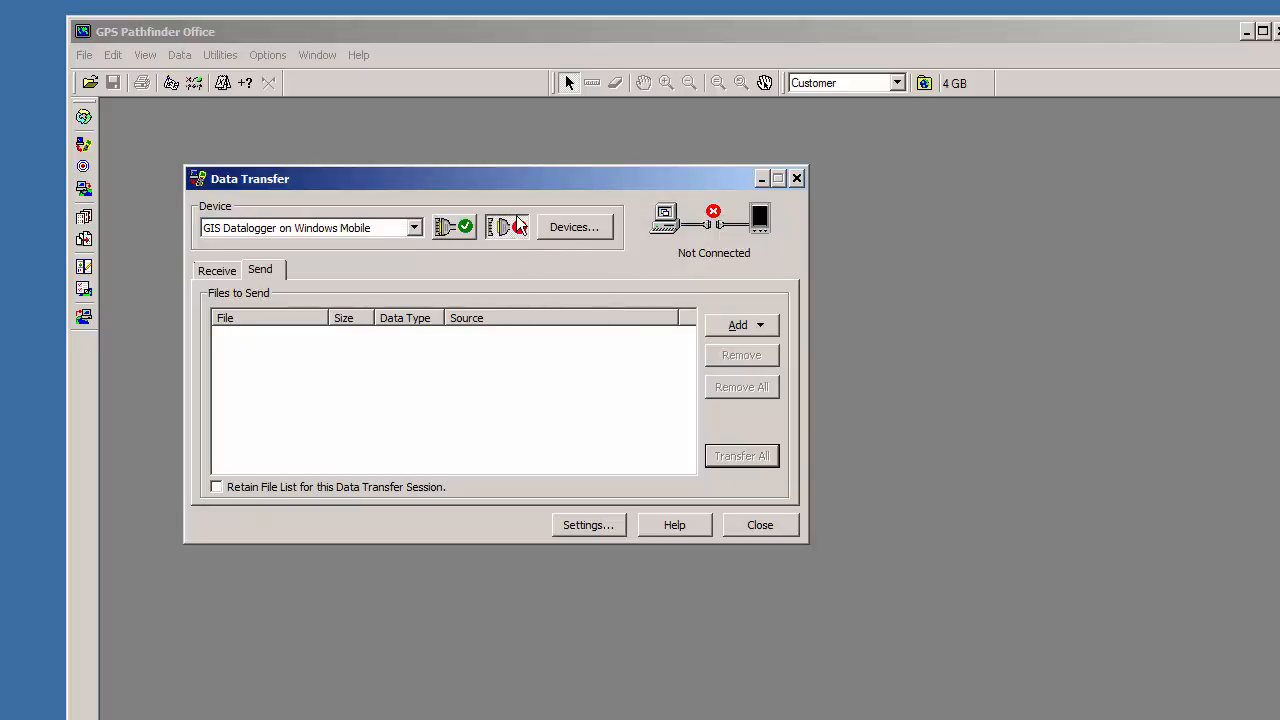
{"action": "left_click", "coordinate": [772, 533]}
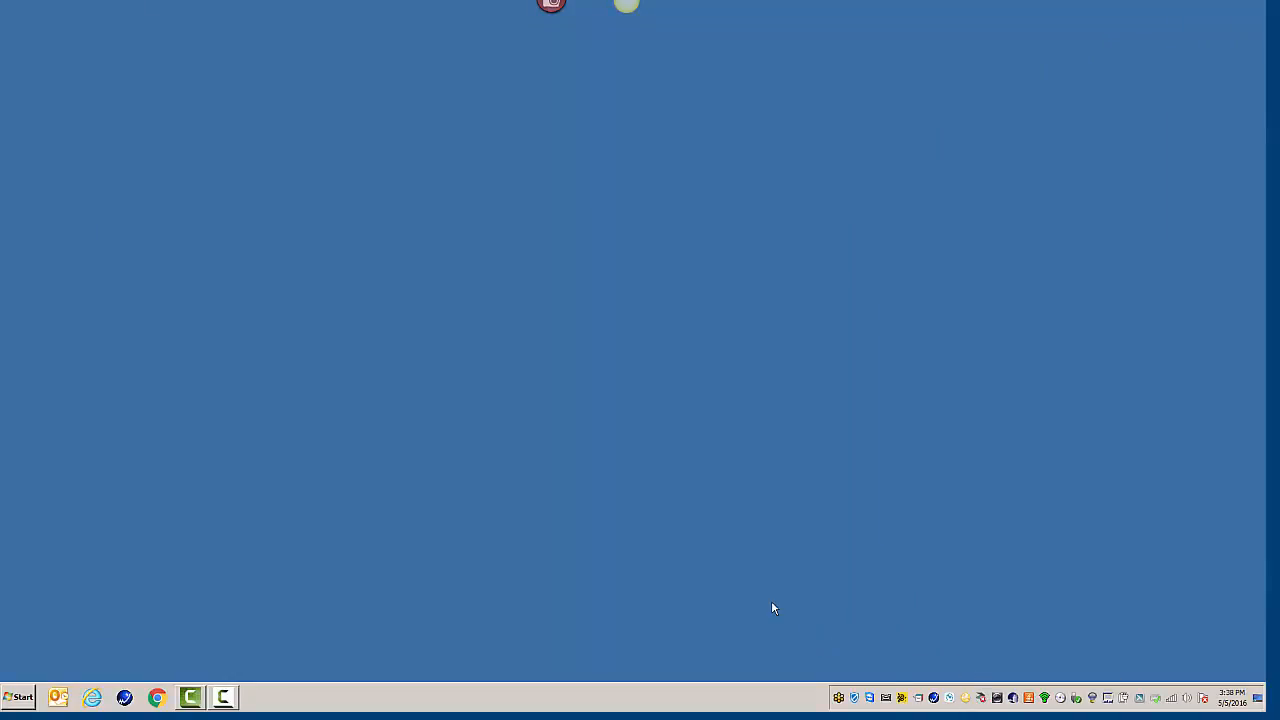
Step: Show the desktop icons and launch MyMobiler from the My Mobile folder
{"action": "double_click", "coordinate": [319, 577]}
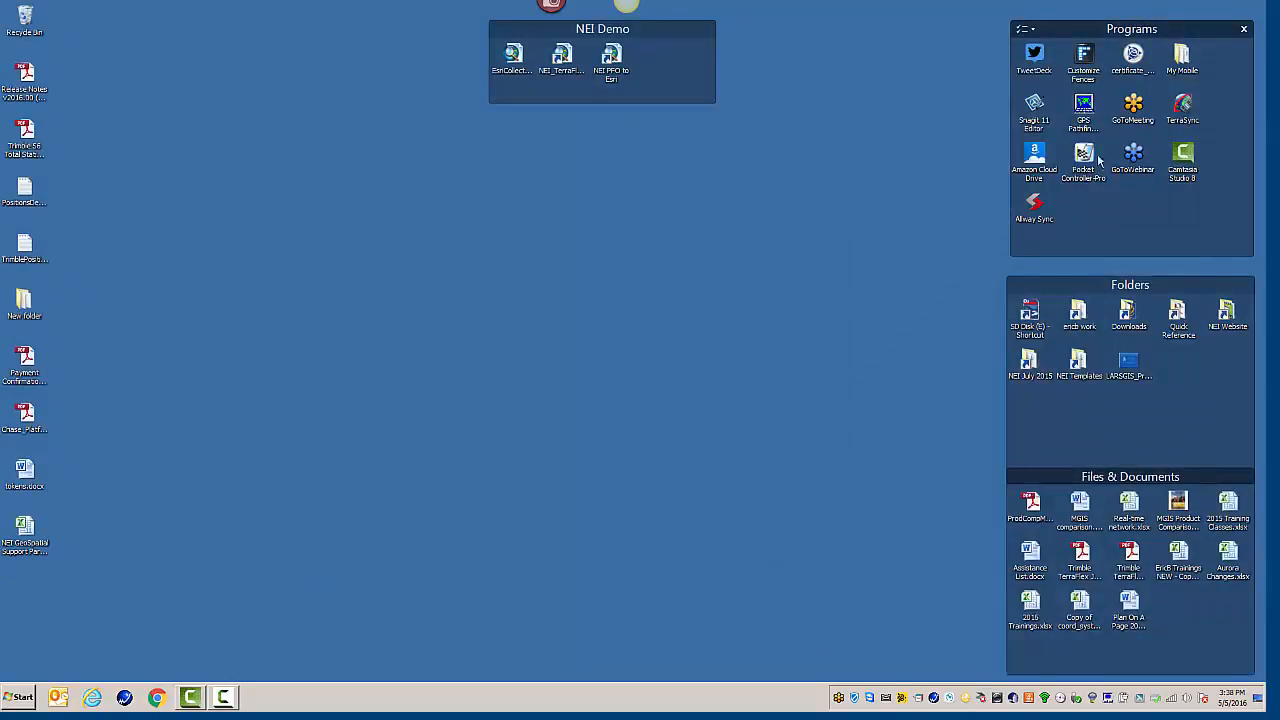
{"action": "double_click", "coordinate": [1182, 53]}
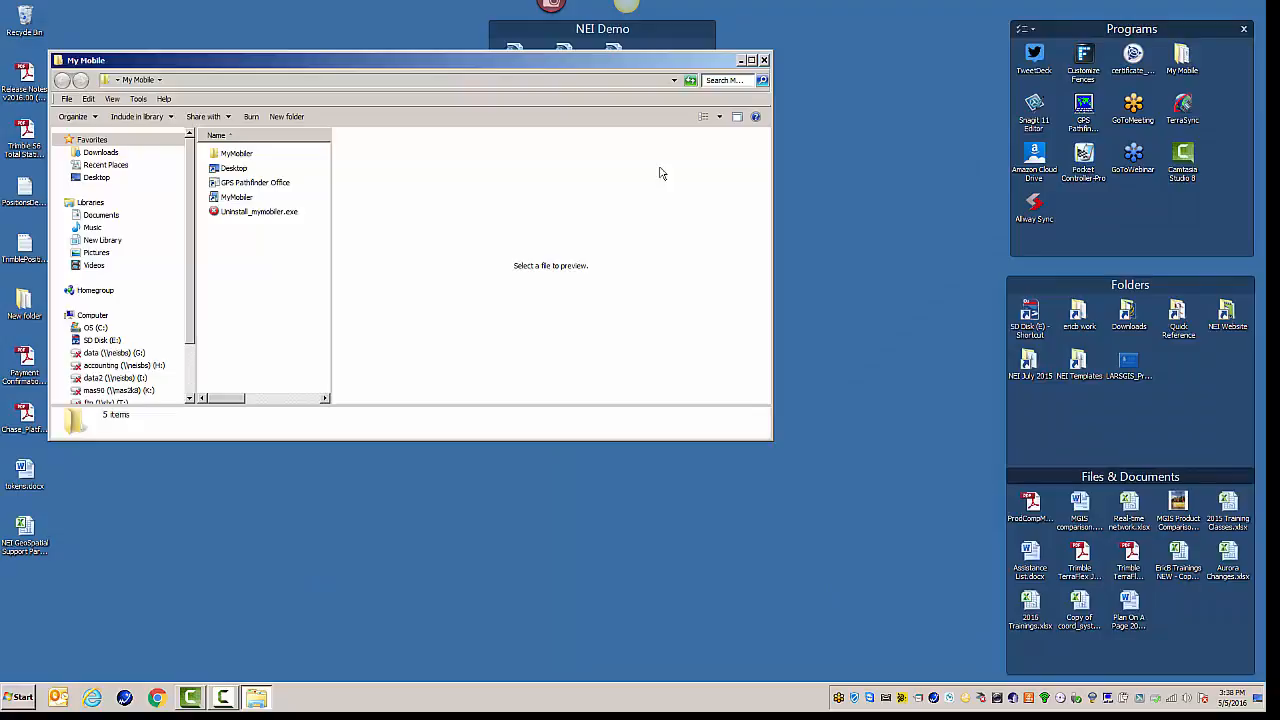
{"action": "left_click", "coordinate": [238, 198]}
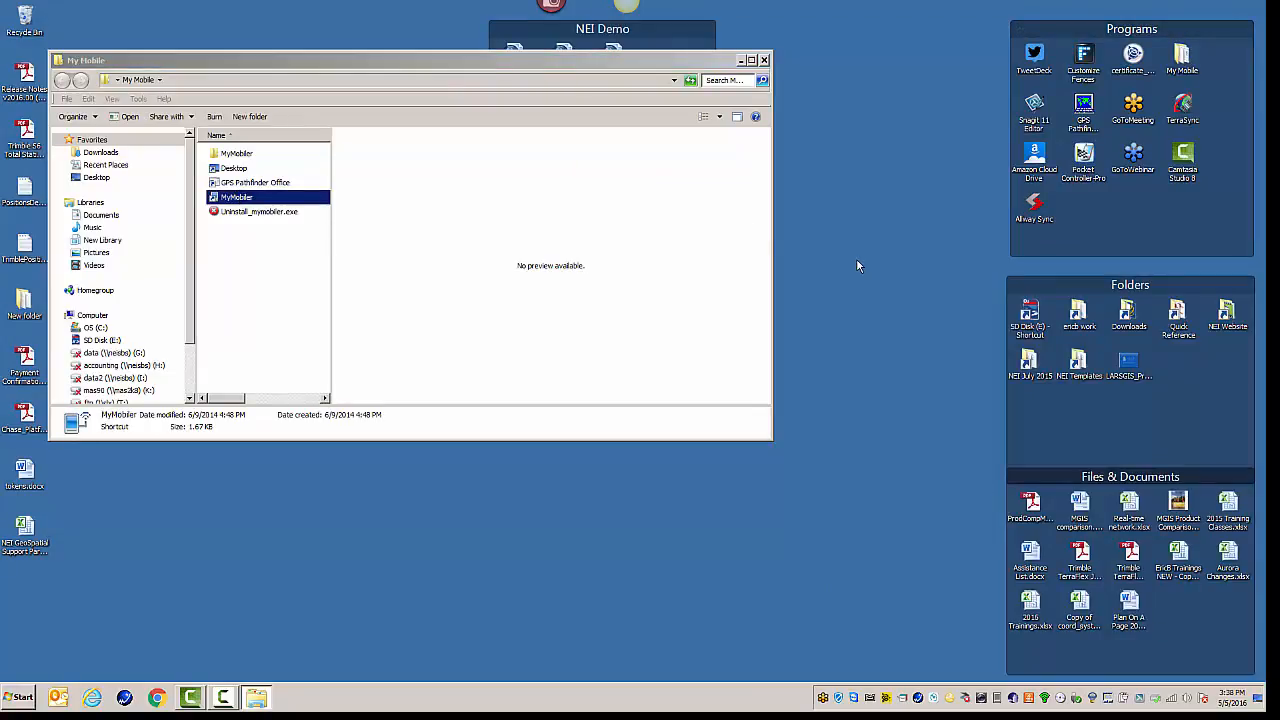
Step: Connect MyMobiler to the handheld and open its screen view, closing the My Mobile folder window
{"action": "right_click", "coordinate": [997, 697]}
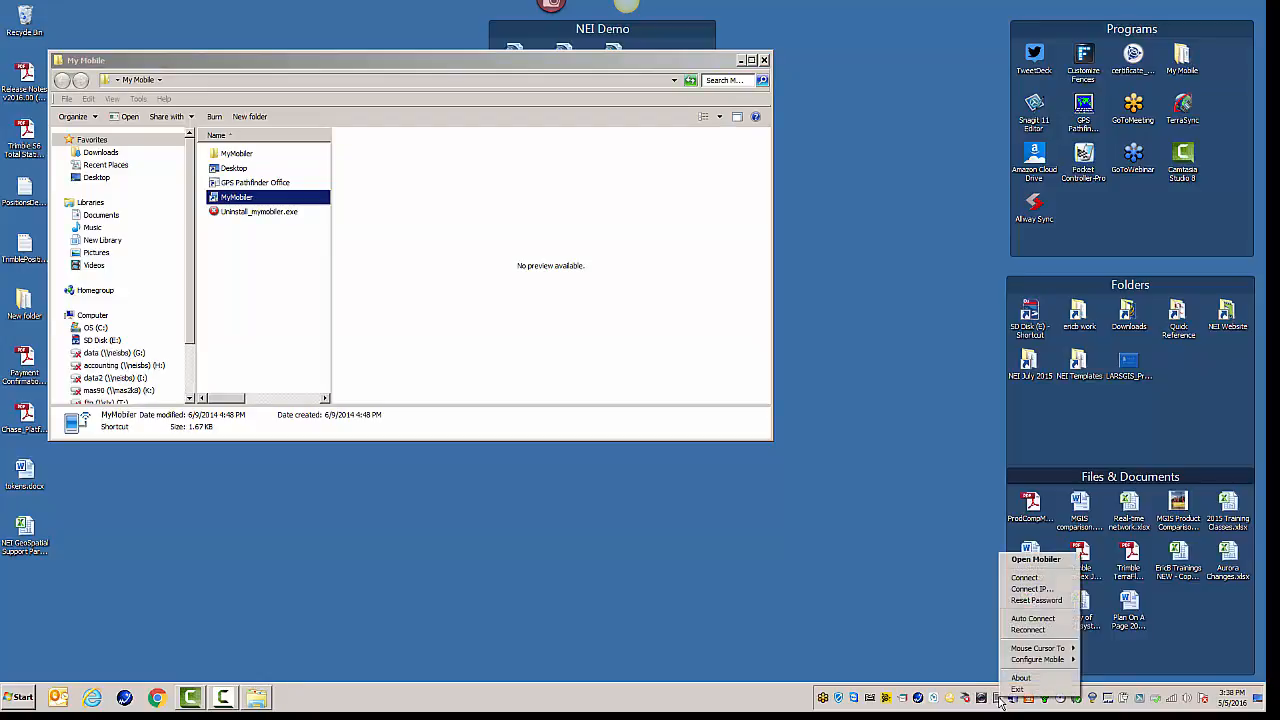
{"action": "left_click", "coordinate": [1030, 563]}
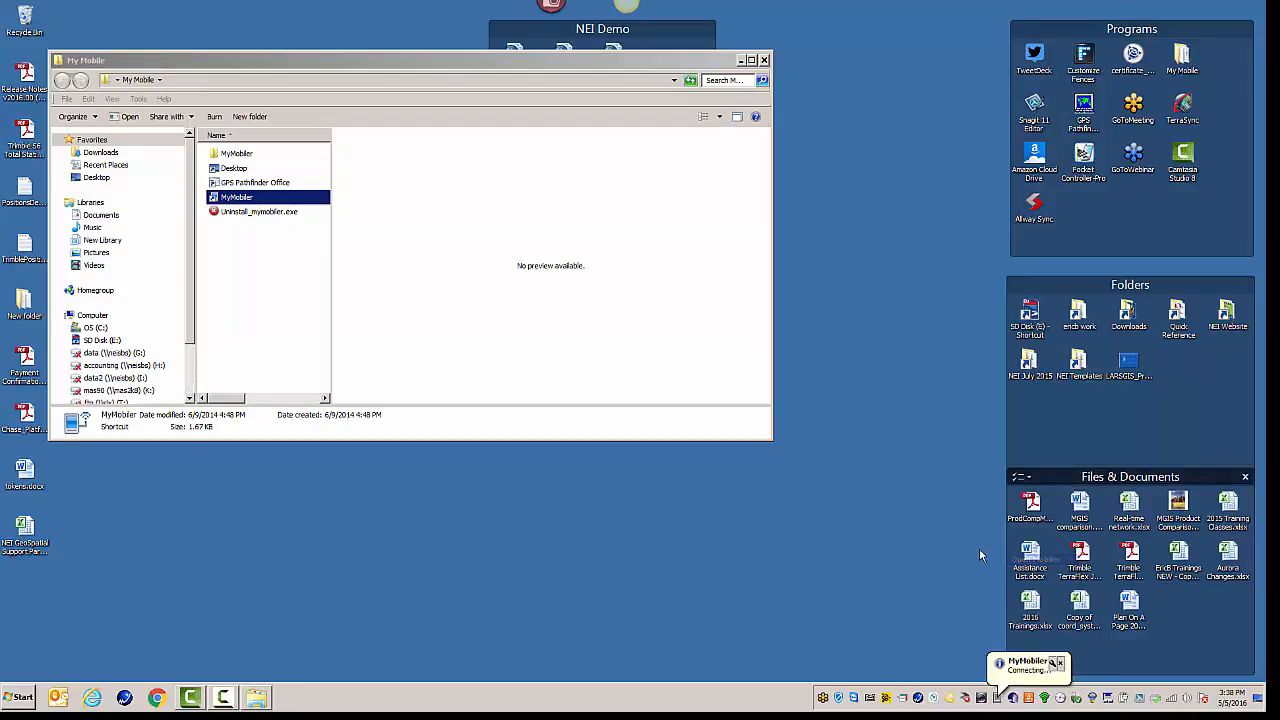
{"action": "left_click", "coordinate": [765, 60]}
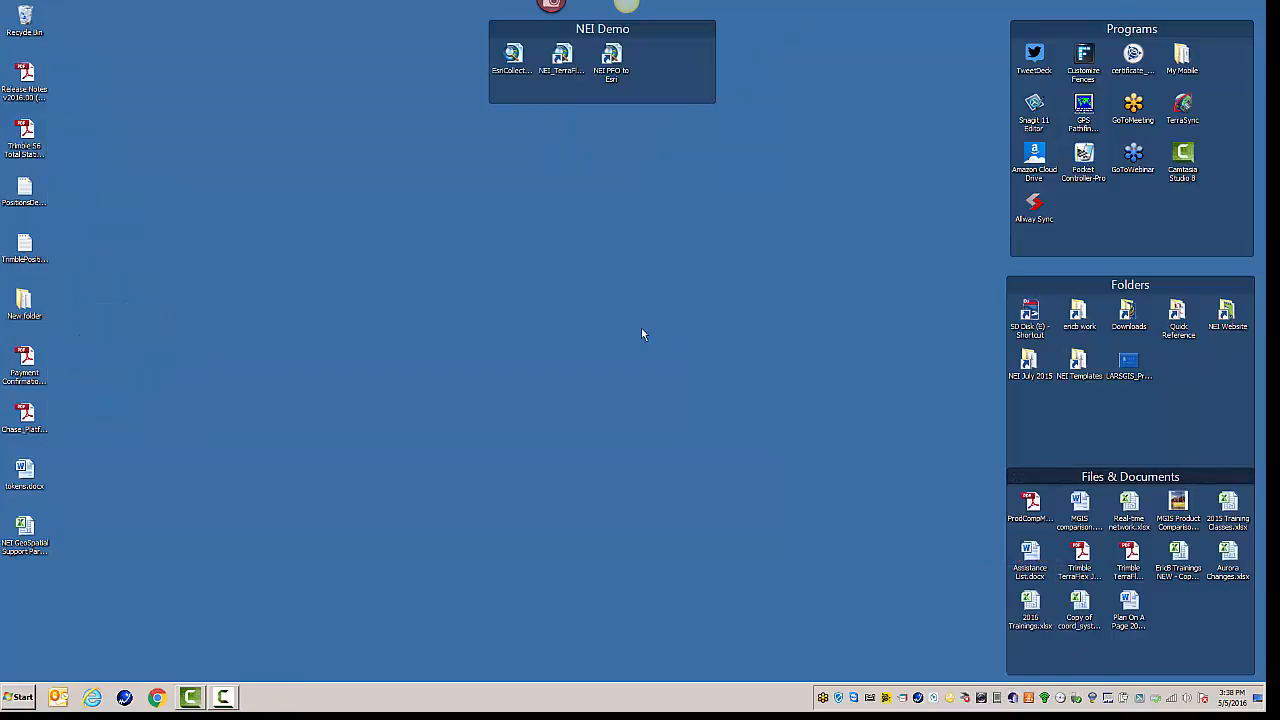
{"action": "right_click", "coordinate": [998, 698]}
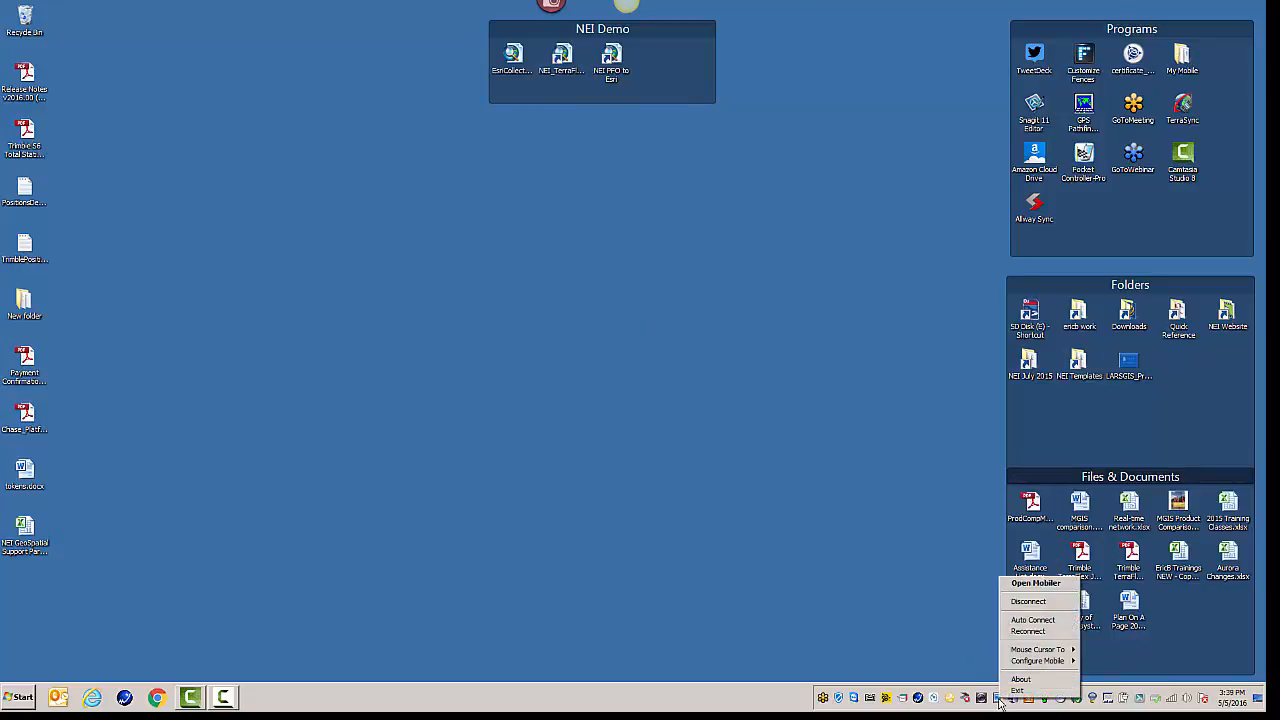
{"action": "left_click", "coordinate": [1027, 586]}
{"action": "double_click", "coordinate": [665, 334]}
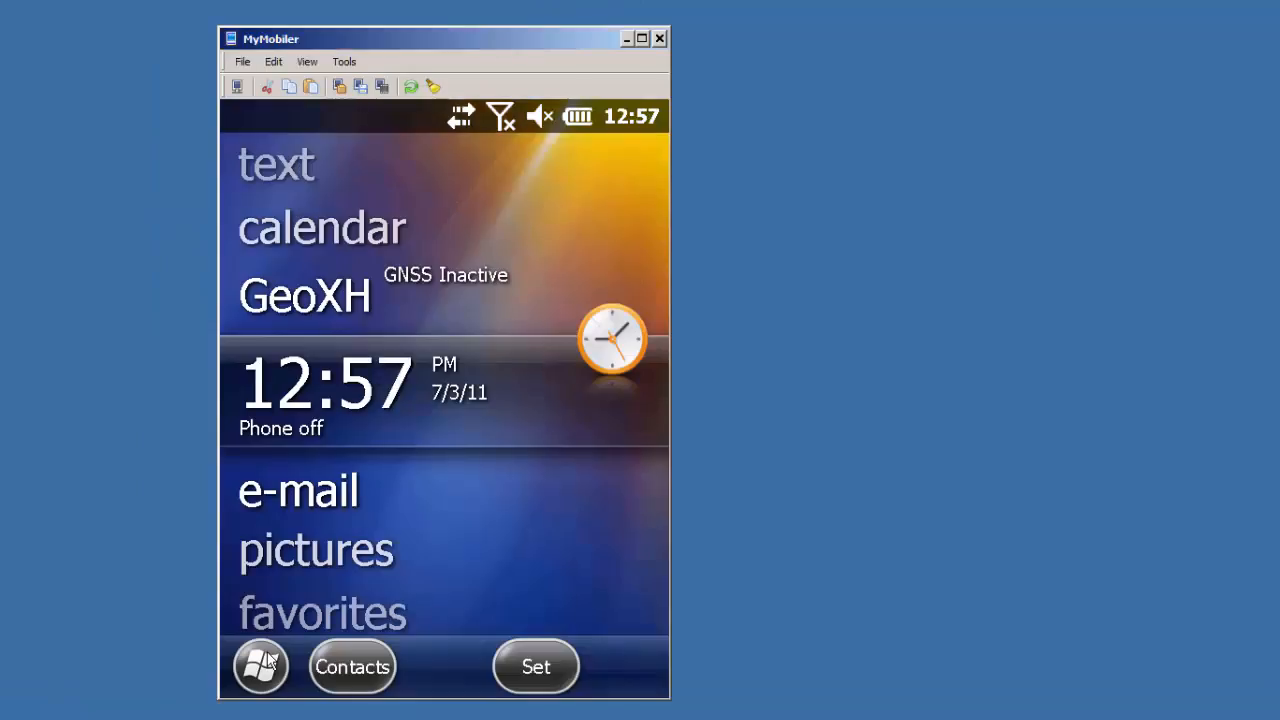
Step: Start TerraSync on the handheld and choose the Professional Edition
{"action": "left_click", "coordinate": [262, 664]}
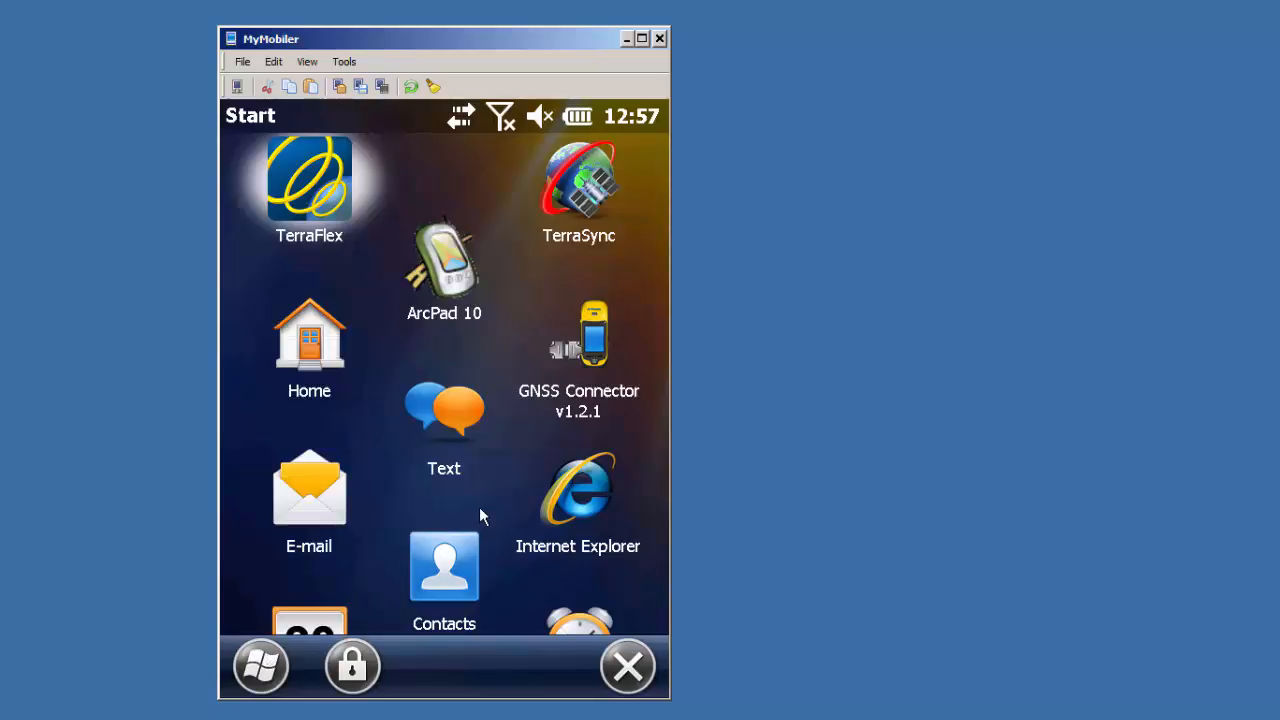
{"action": "left_click", "coordinate": [599, 208]}
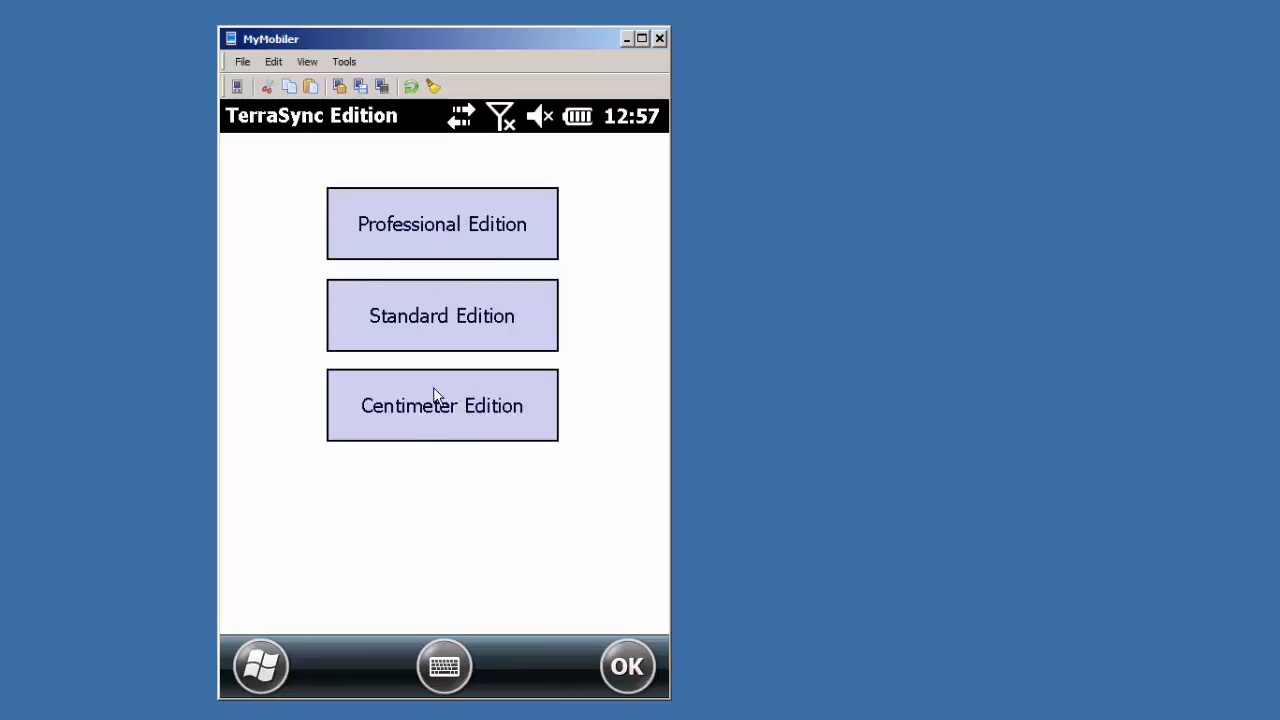
{"action": "left_click", "coordinate": [463, 220]}
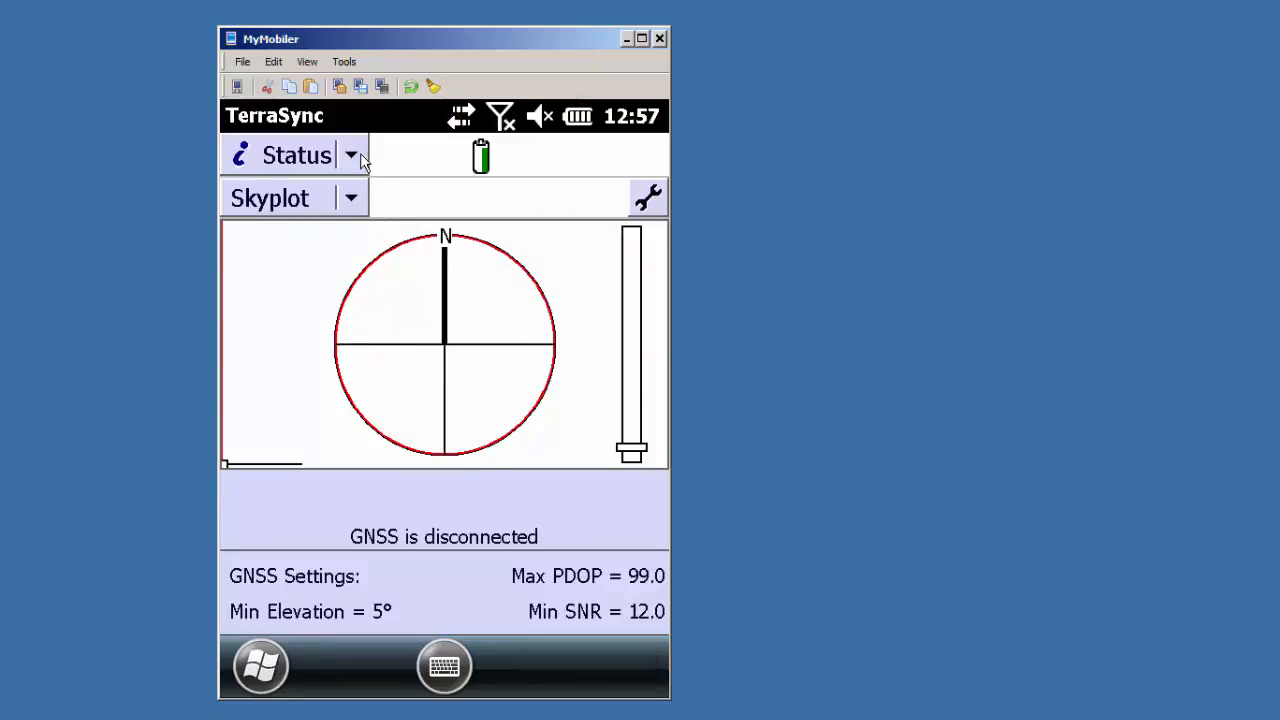
Step: In TerraSync's Setup section, change the current configuration to RealTime Single Base, accepting the discard of current settings and the coordinate system notice
{"action": "left_click", "coordinate": [360, 155]}
{"action": "left_click", "coordinate": [326, 355]}
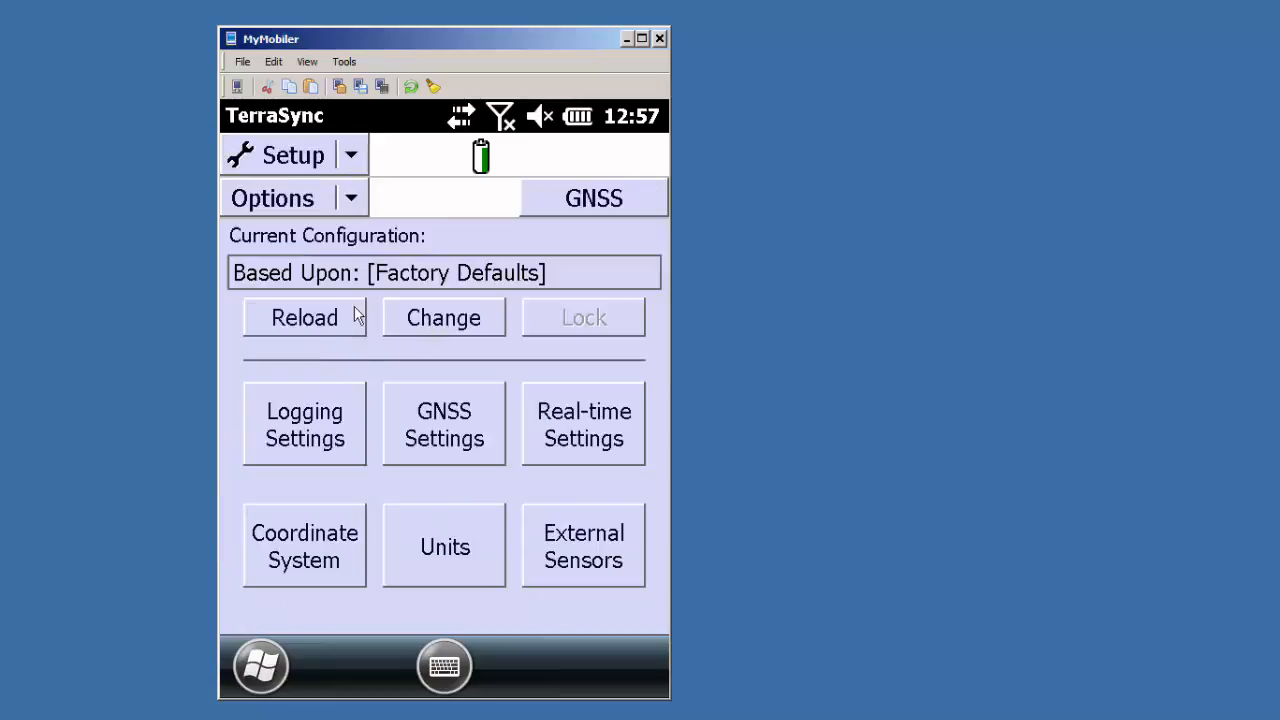
{"action": "left_click", "coordinate": [462, 333]}
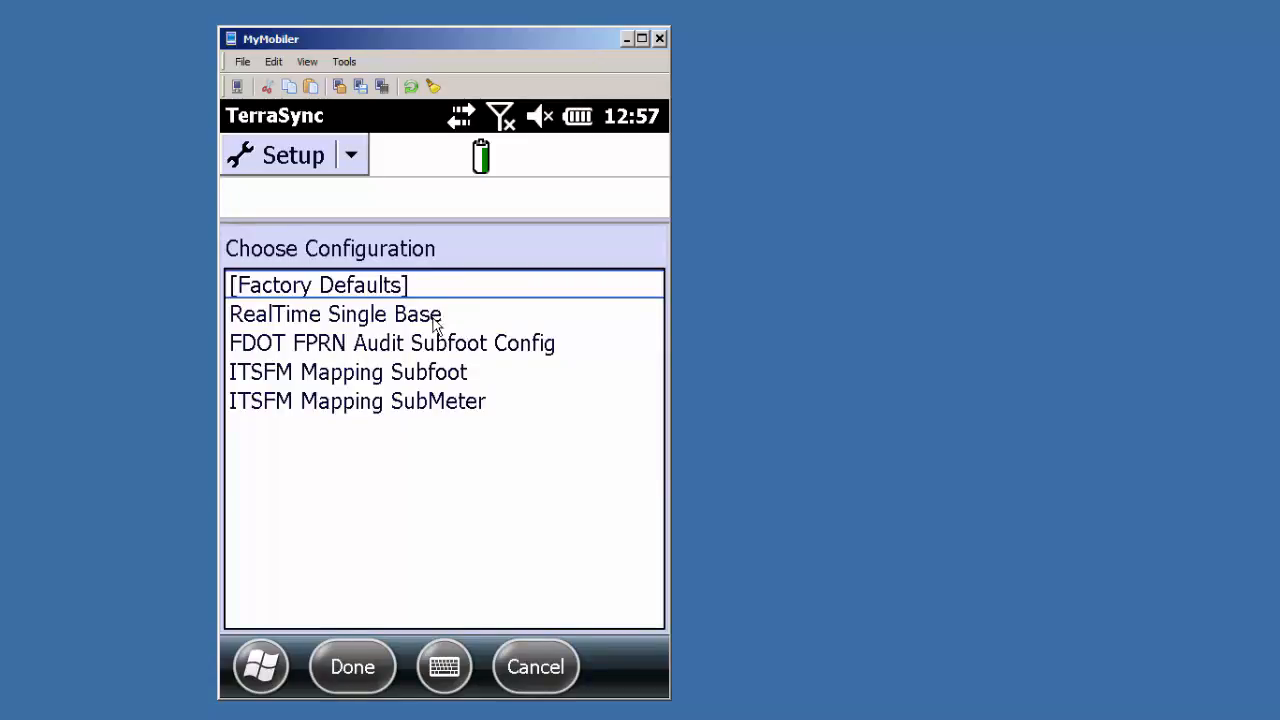
{"action": "left_click", "coordinate": [421, 316]}
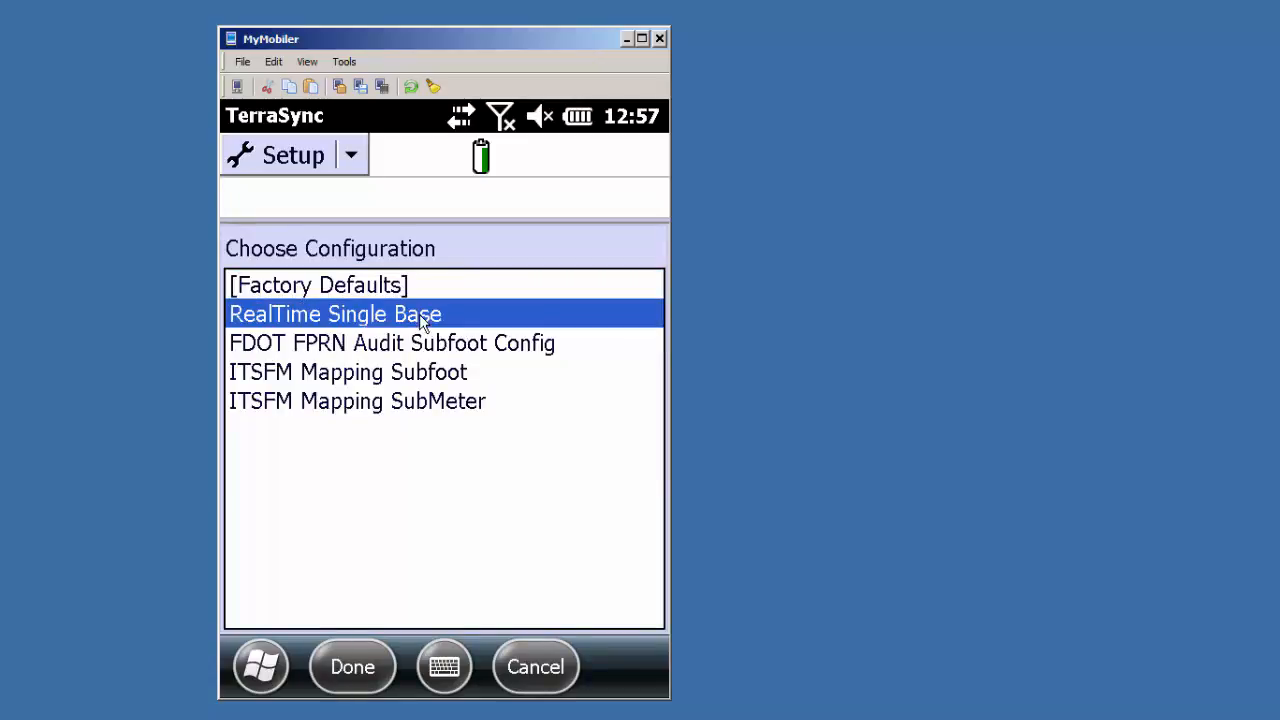
{"action": "left_click", "coordinate": [352, 667]}
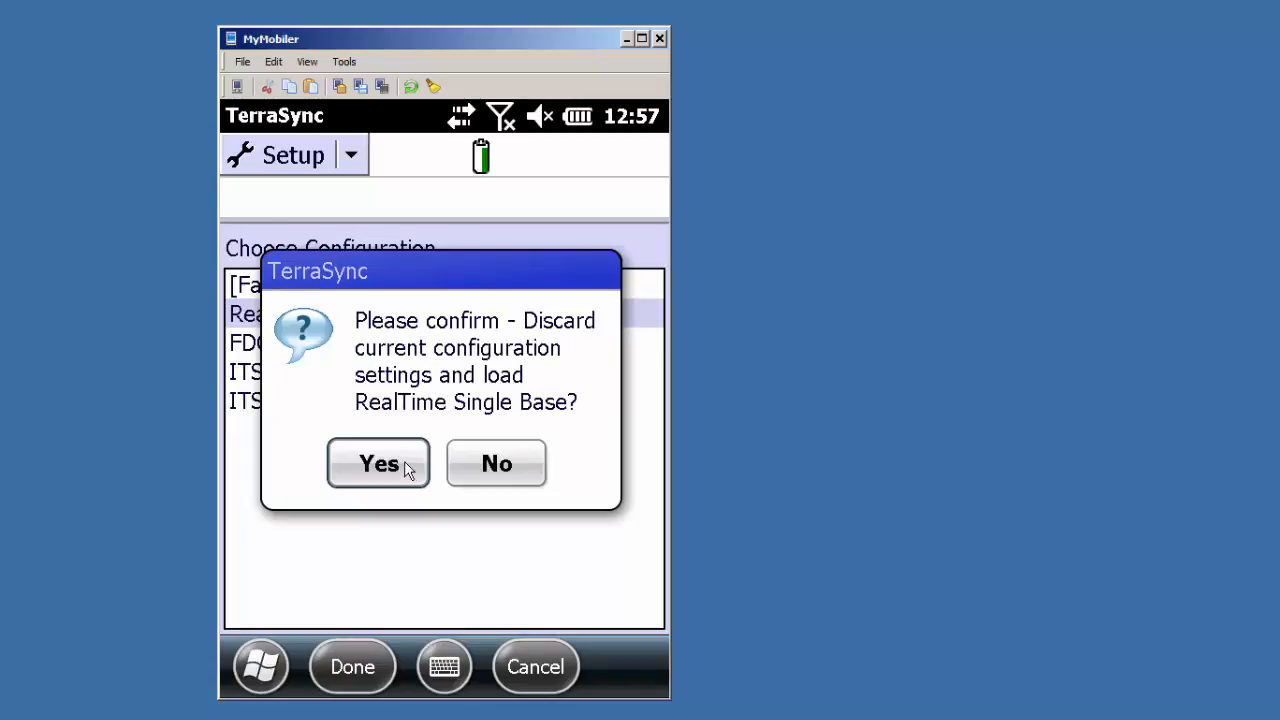
{"action": "left_click", "coordinate": [404, 461]}
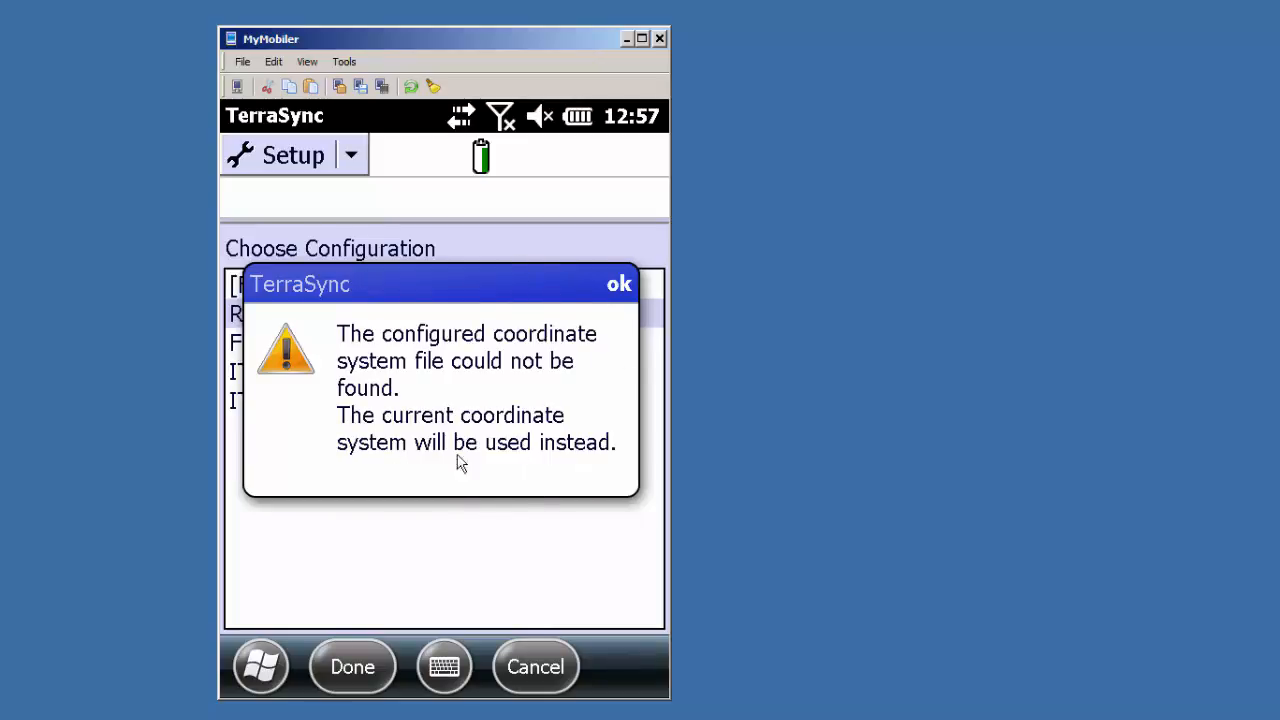
{"action": "left_click", "coordinate": [621, 284]}
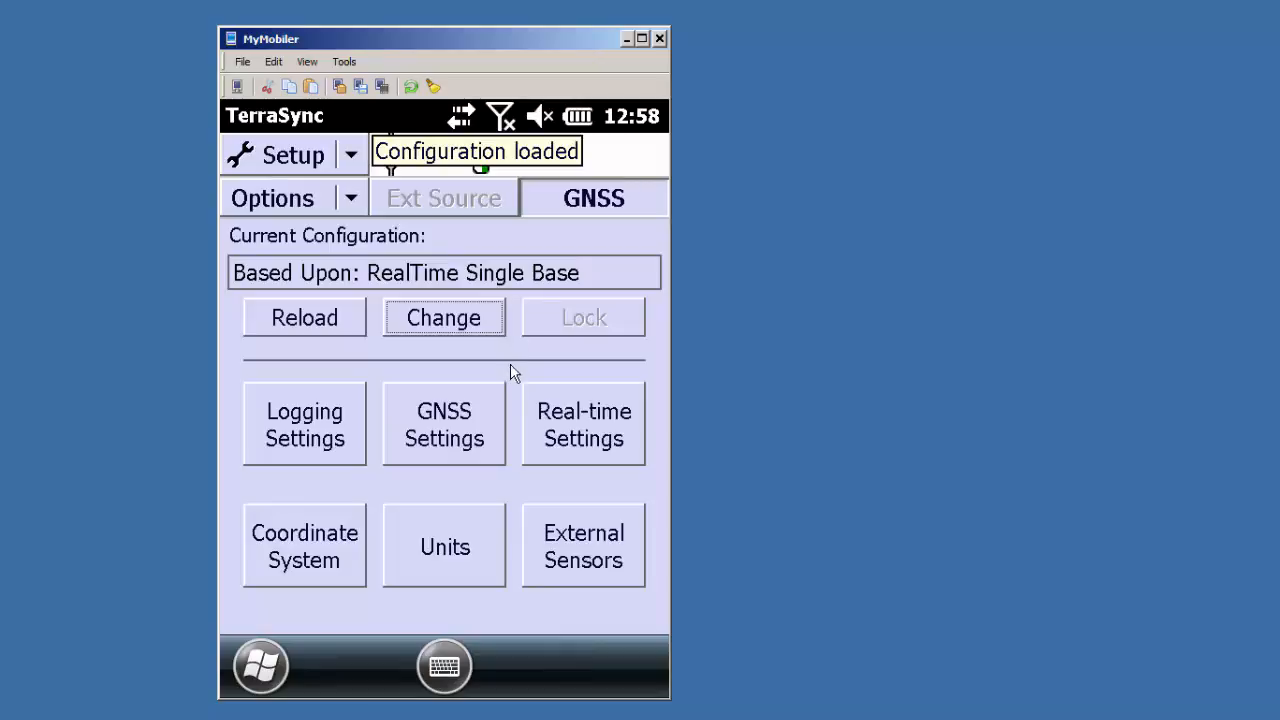
Step: Review the external source settings under Real-time Settings, including port and connection control, and leave without saving changes
{"action": "left_click", "coordinate": [567, 417]}
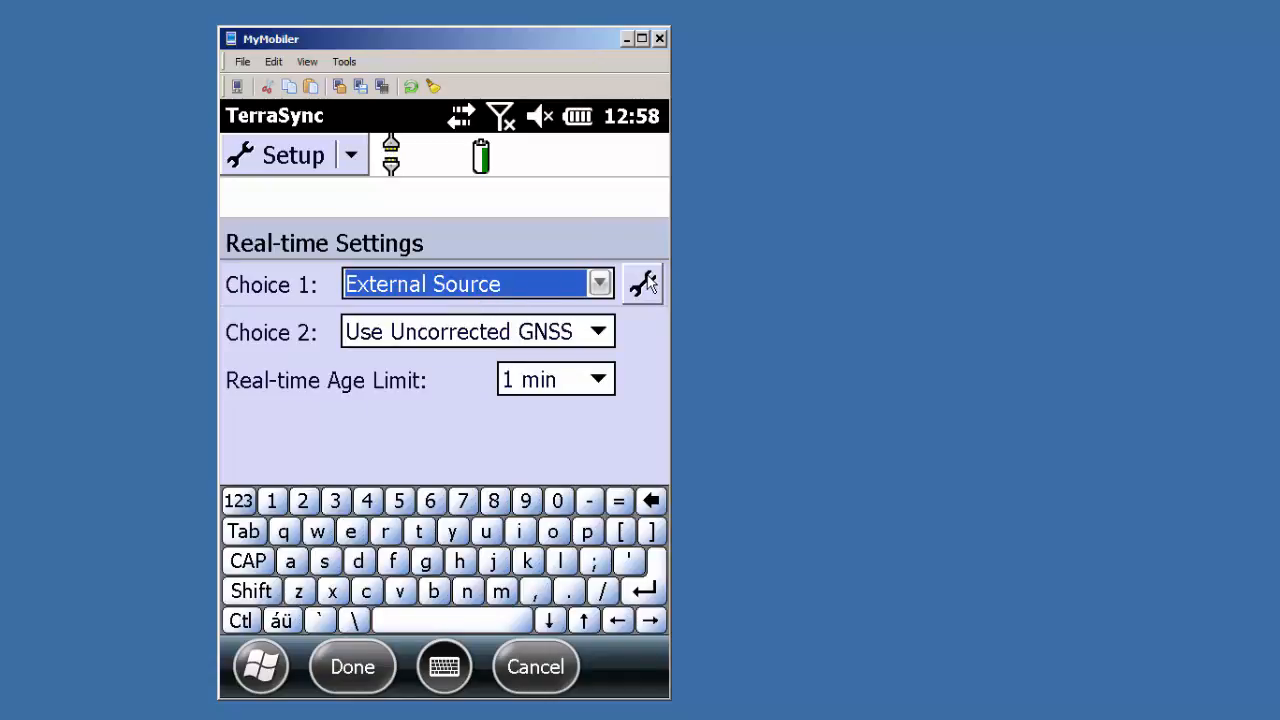
{"action": "left_click", "coordinate": [643, 285]}
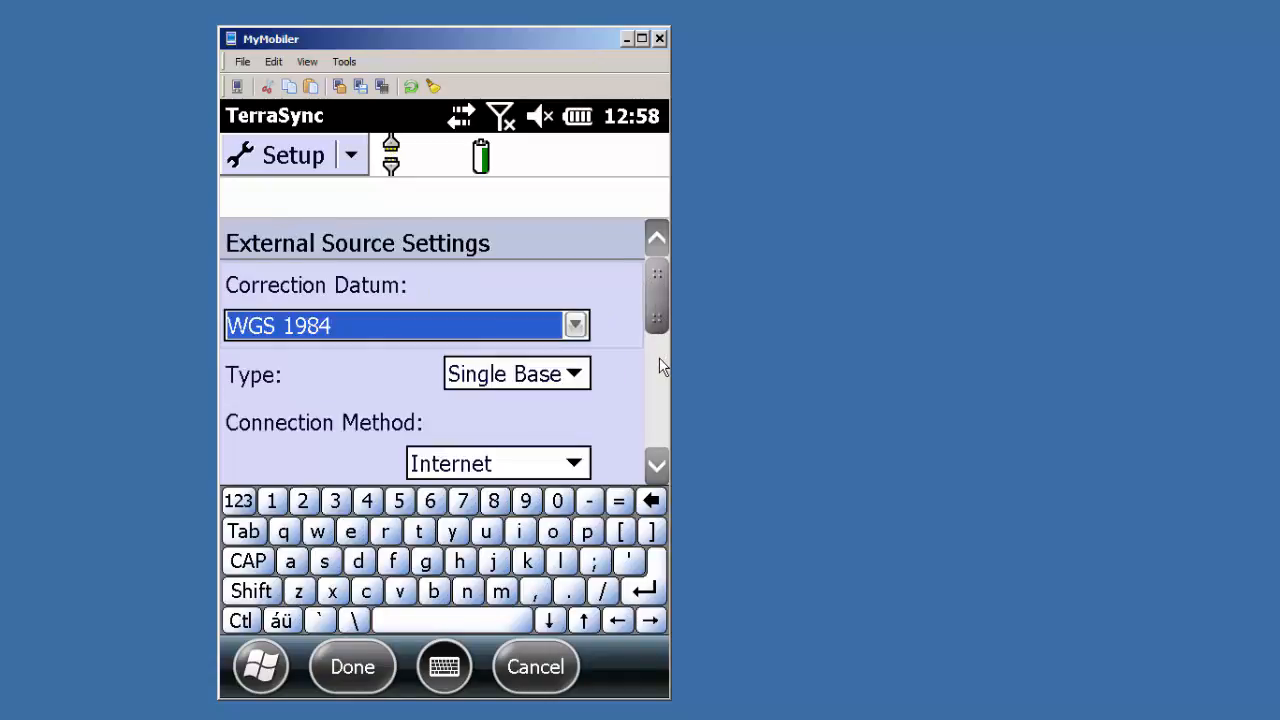
{"action": "left_click", "coordinate": [659, 357]}
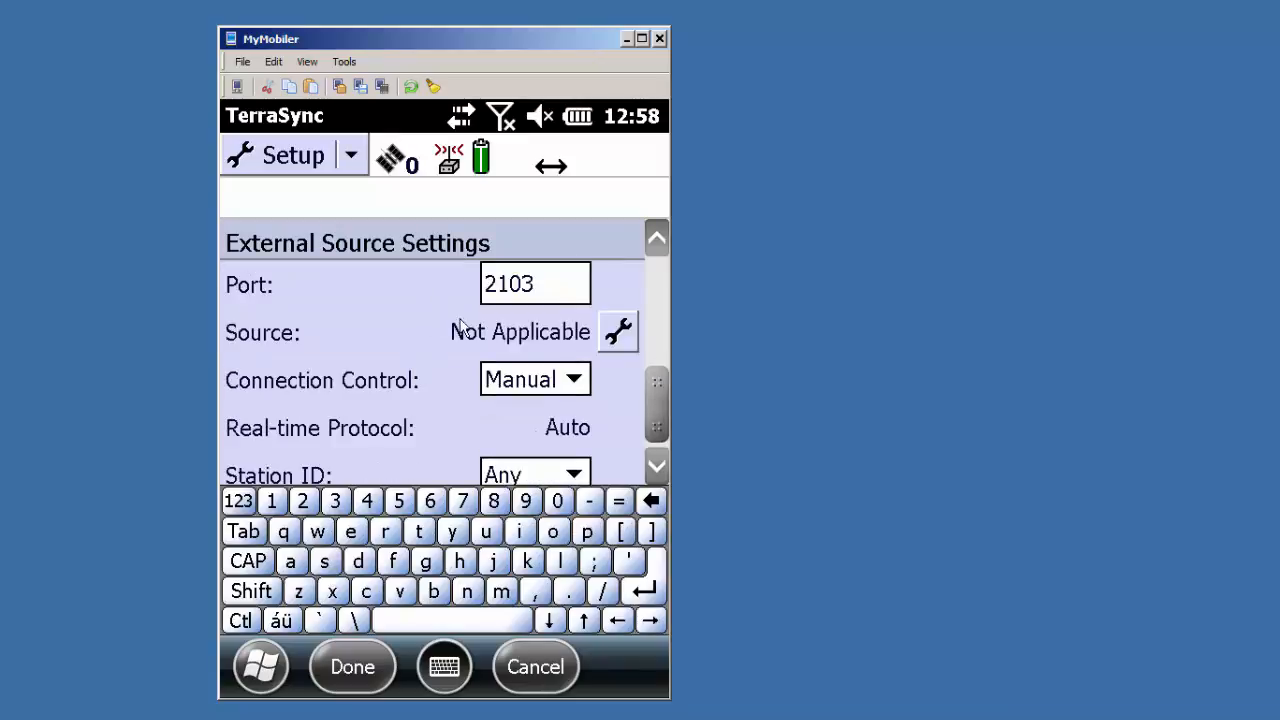
{"action": "left_click_drag", "start_coordinate": [657, 412], "coordinate": [654, 319]}
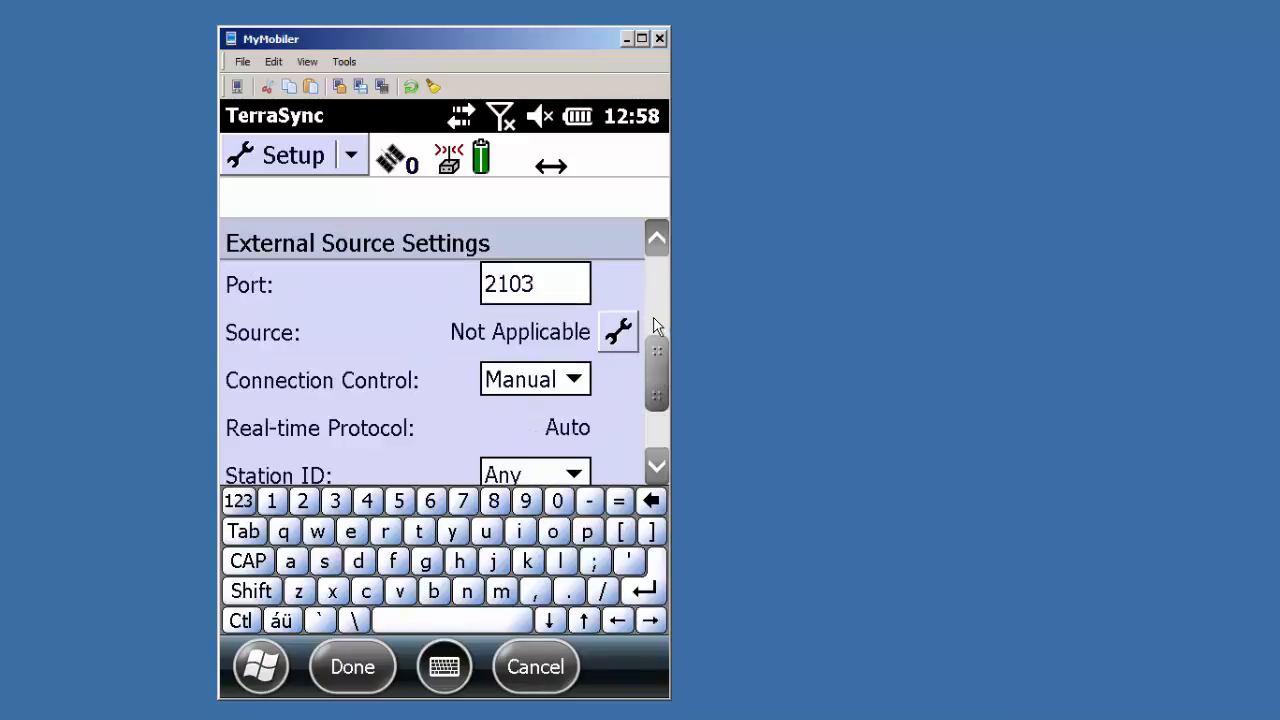
{"action": "left_click", "coordinate": [533, 672]}
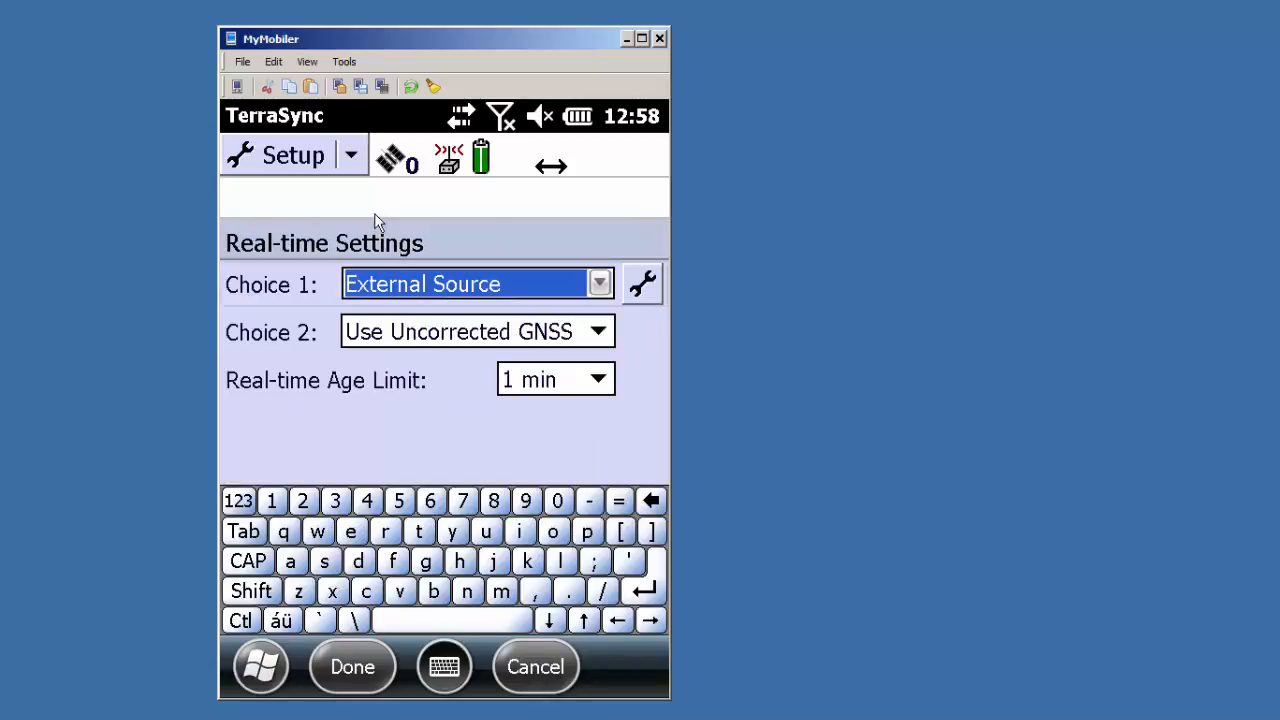
{"action": "left_click", "coordinate": [535, 672]}
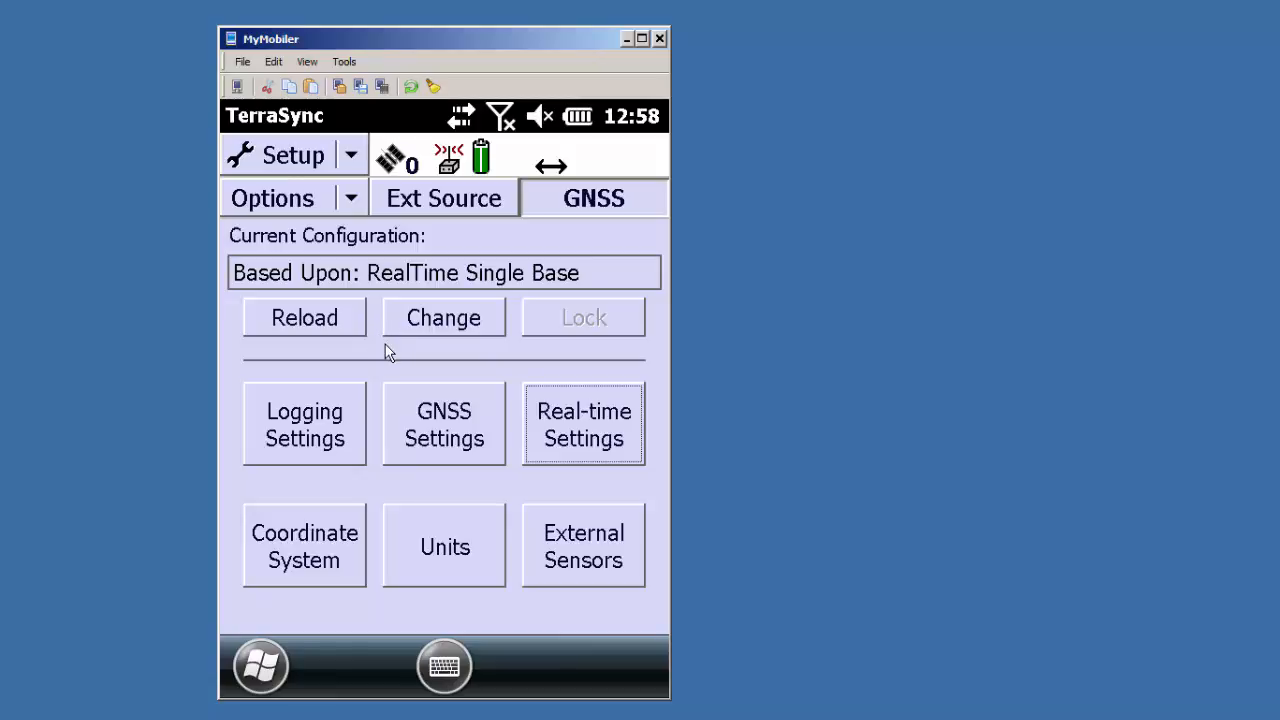
Step: Reload the RealTime Single Base configuration, discarding the current settings and acknowledging the coordinate system notice
{"action": "left_click", "coordinate": [338, 328]}
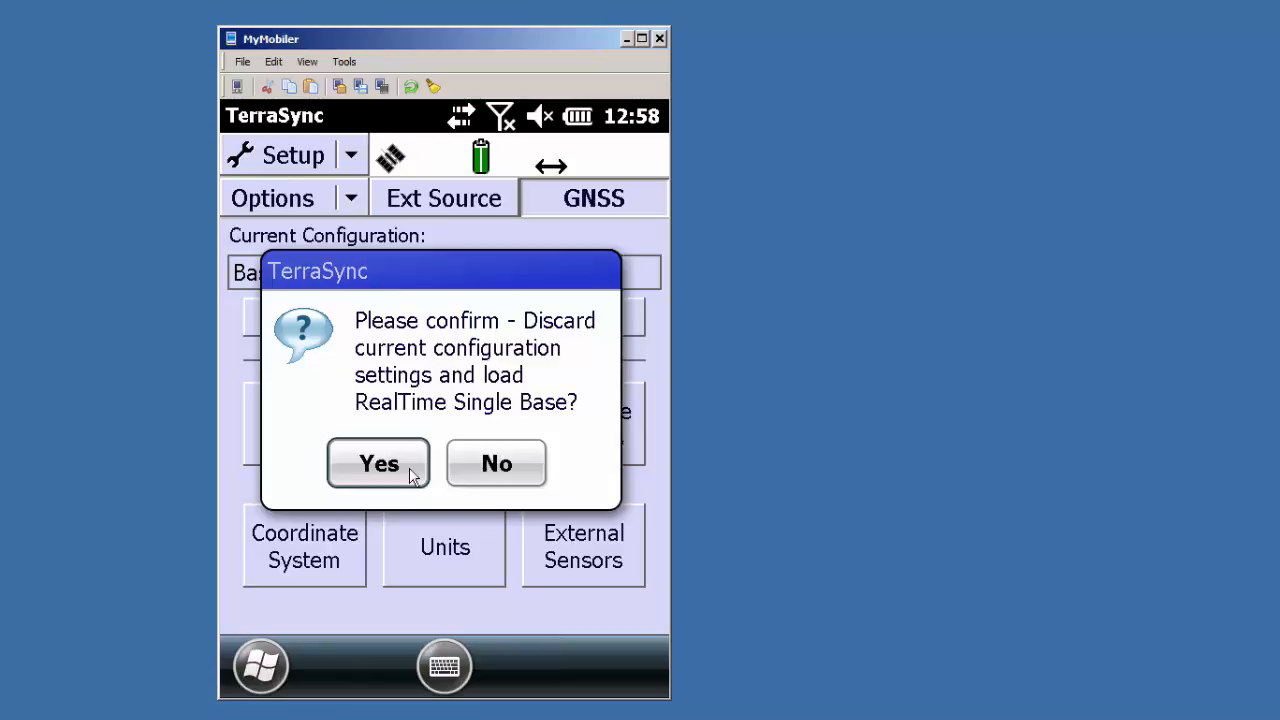
{"action": "left_click", "coordinate": [410, 474]}
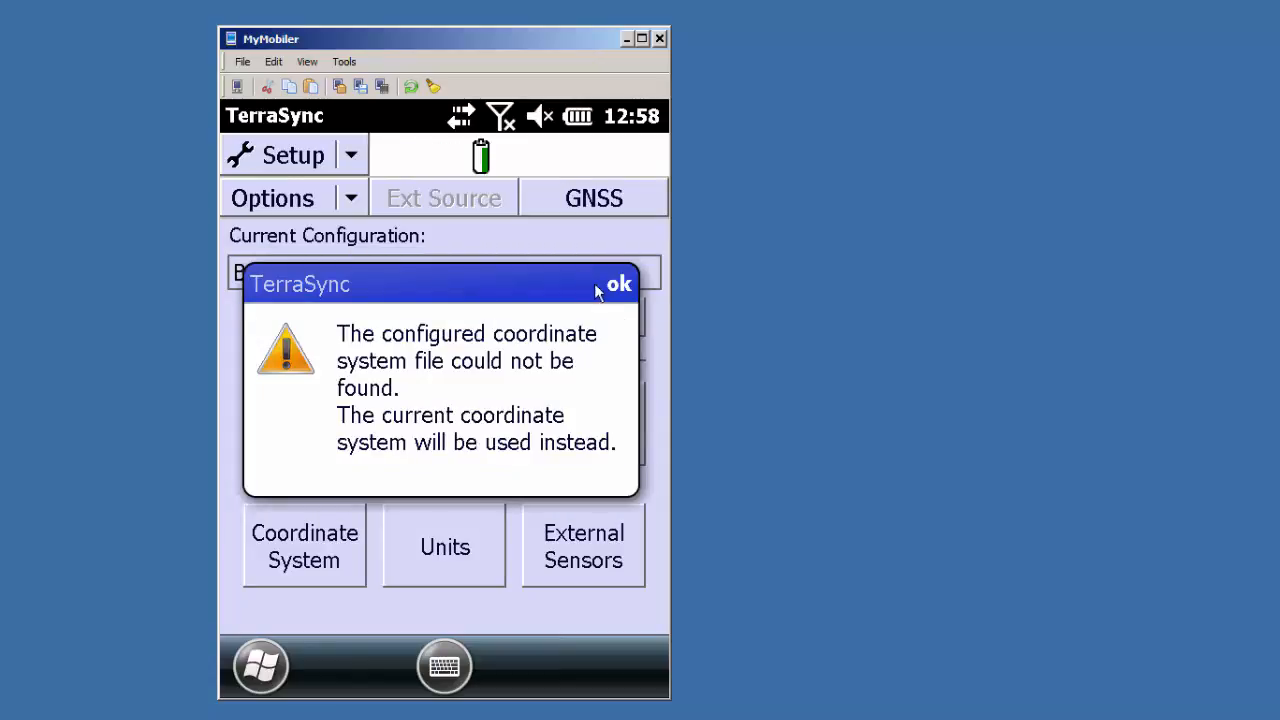
{"action": "left_click", "coordinate": [618, 285]}
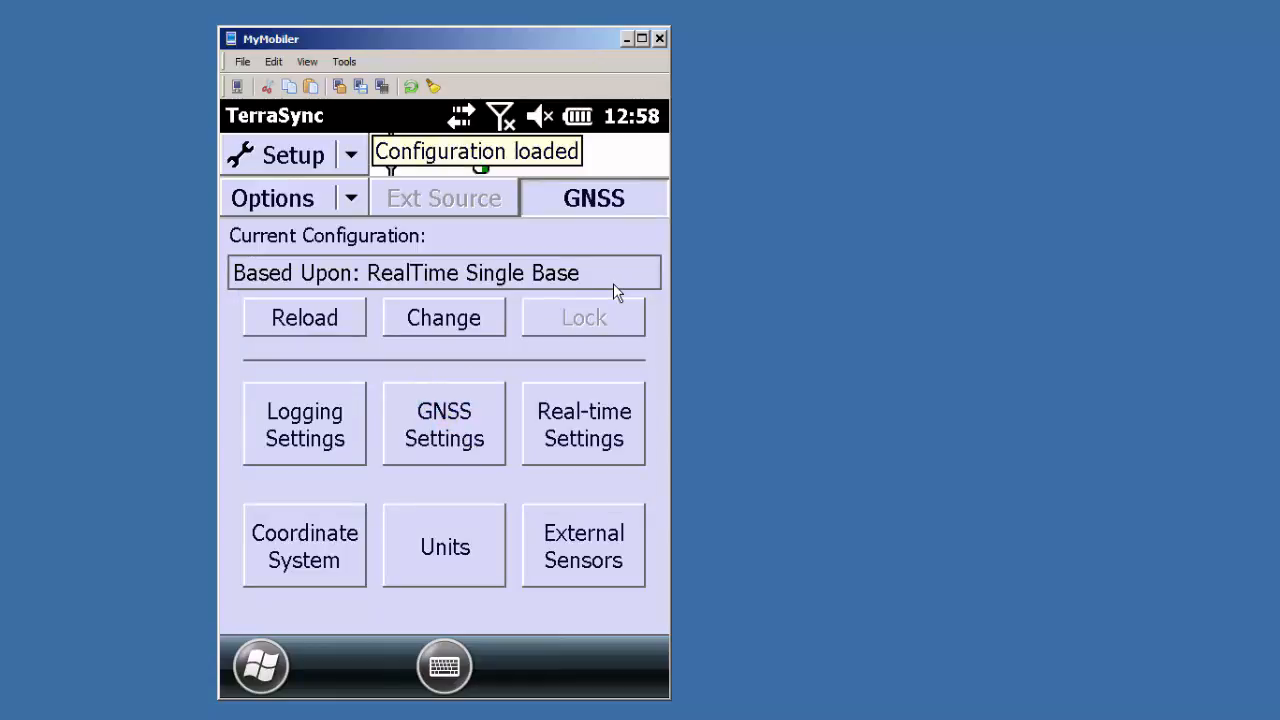
Step: Review the Logging Settings from the accuracy settings through the filename prefixes, and leave without saving changes
{"action": "left_click", "coordinate": [317, 420]}
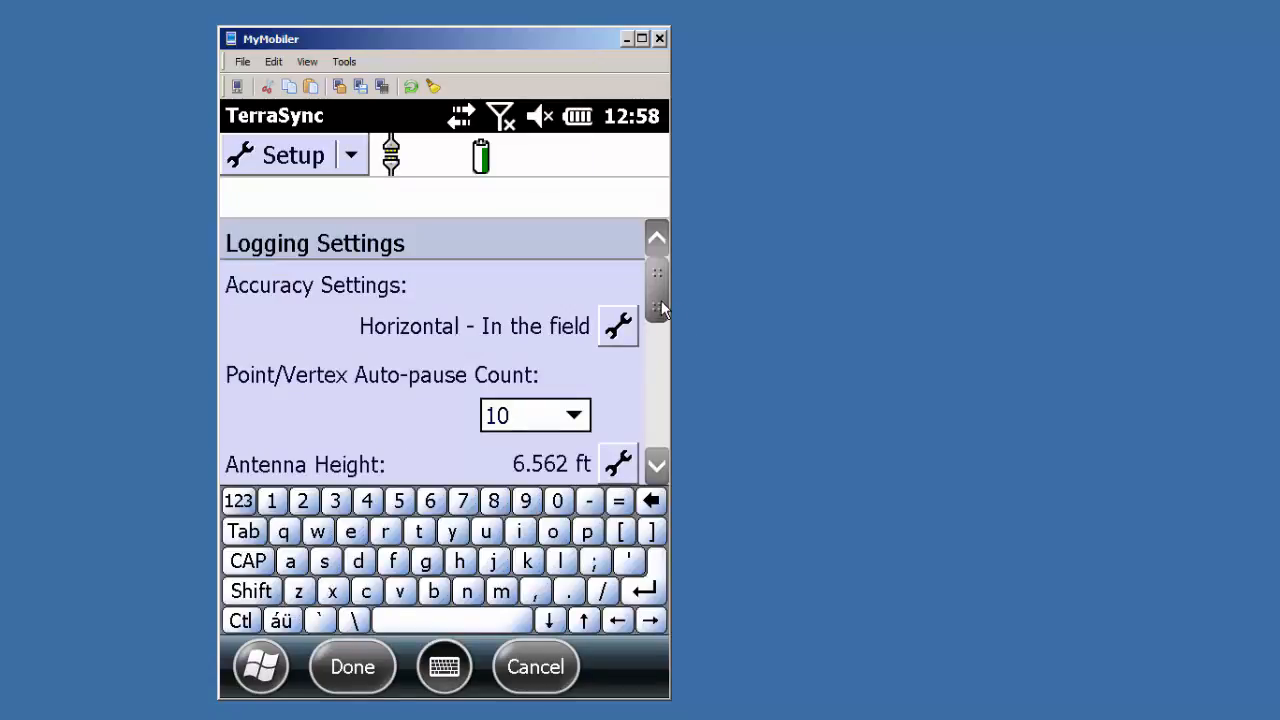
{"action": "left_click", "coordinate": [654, 349]}
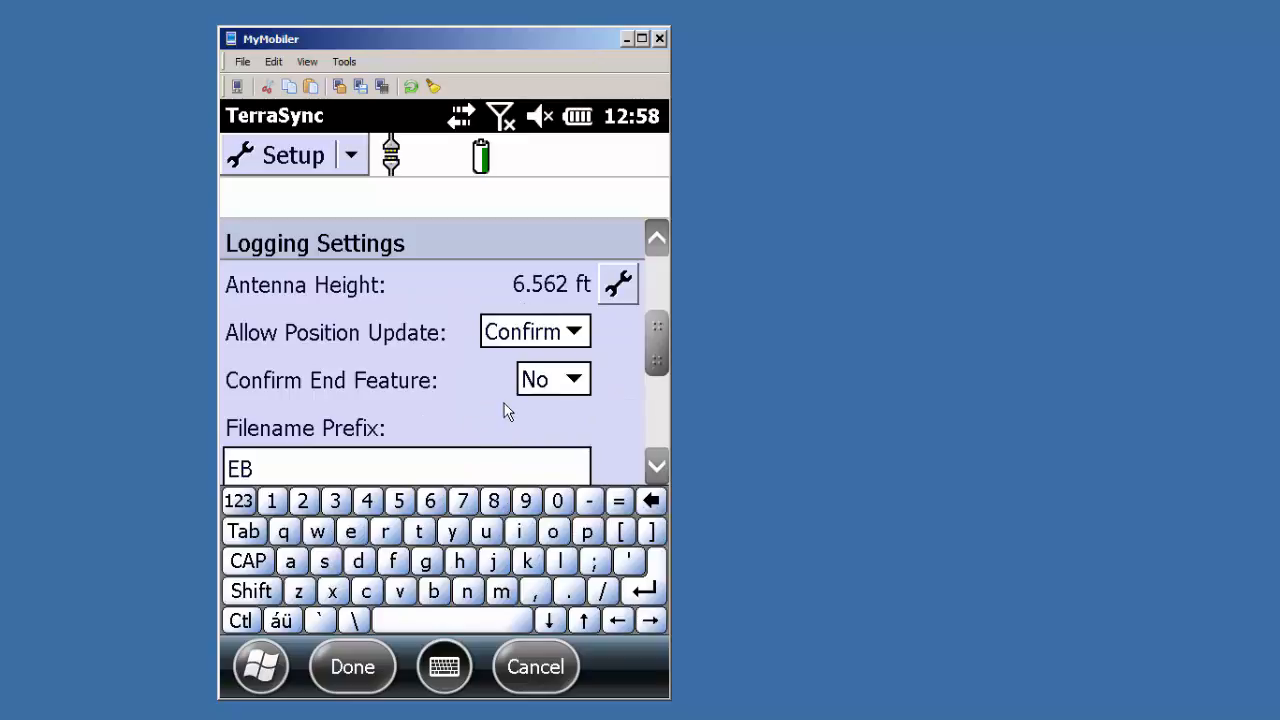
{"action": "left_click", "coordinate": [663, 472]}
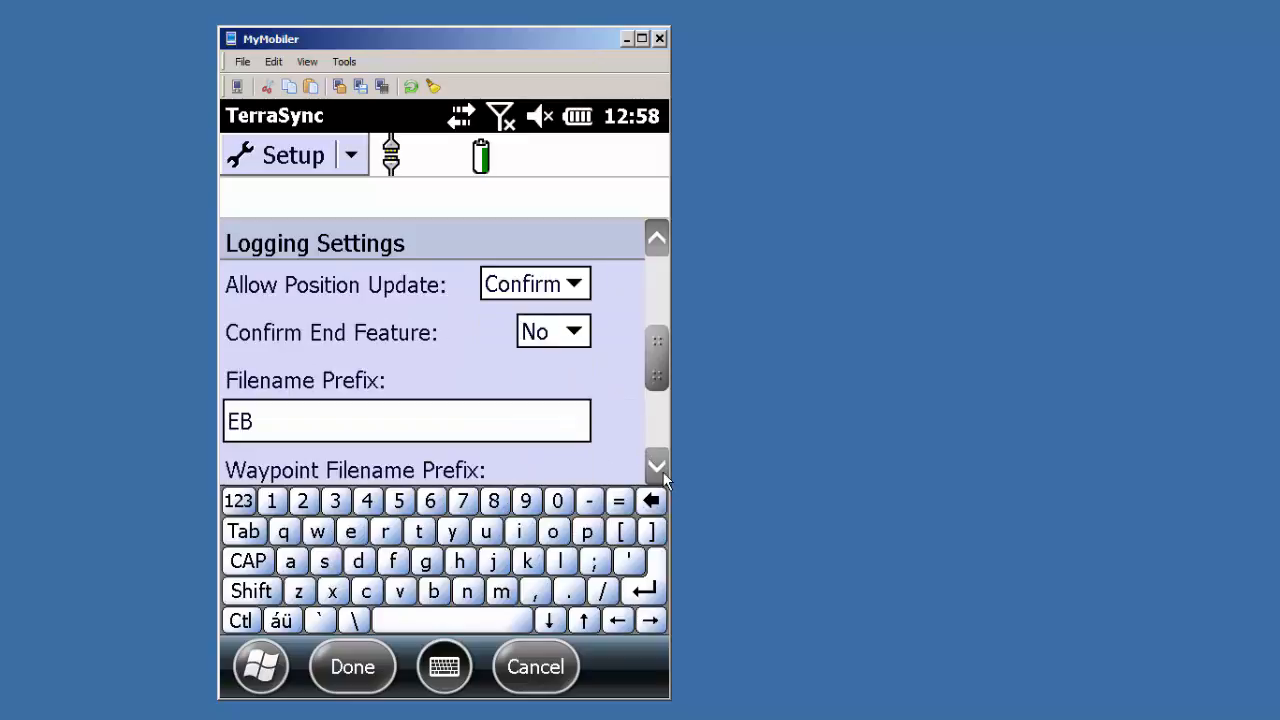
{"action": "left_click", "coordinate": [663, 472]}
{"action": "left_click", "coordinate": [663, 472]}
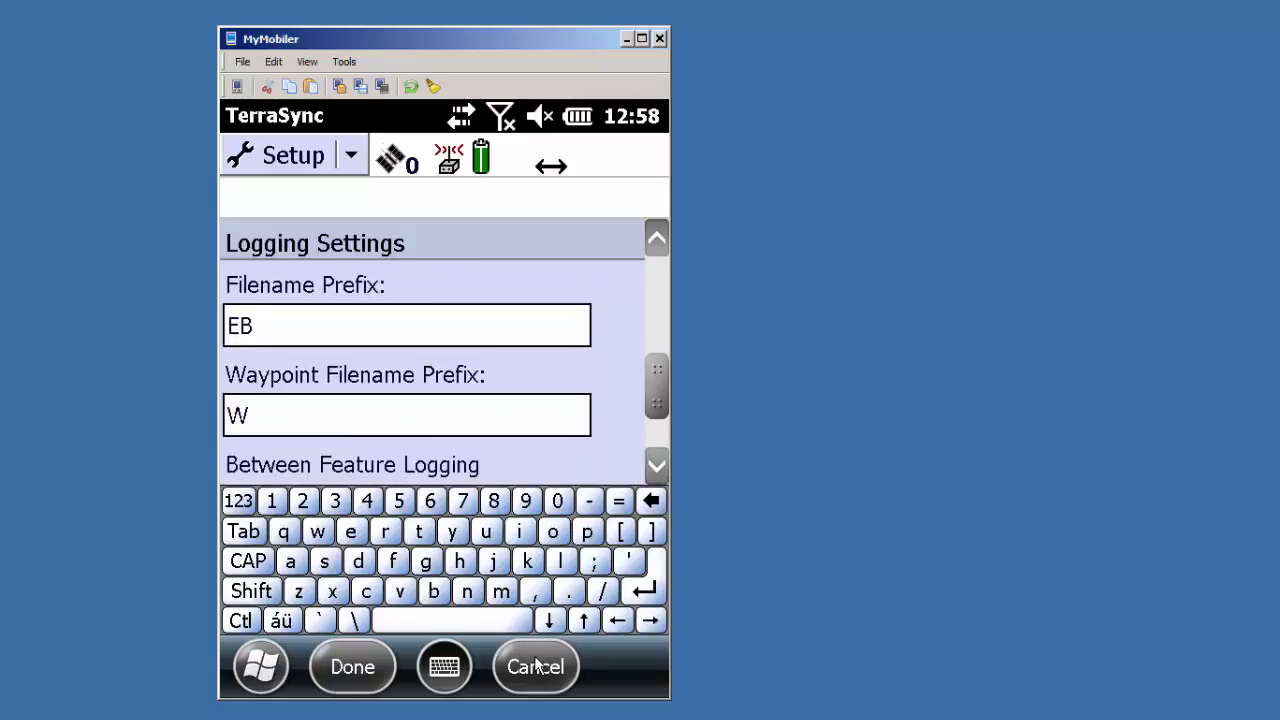
{"action": "left_click", "coordinate": [537, 666]}
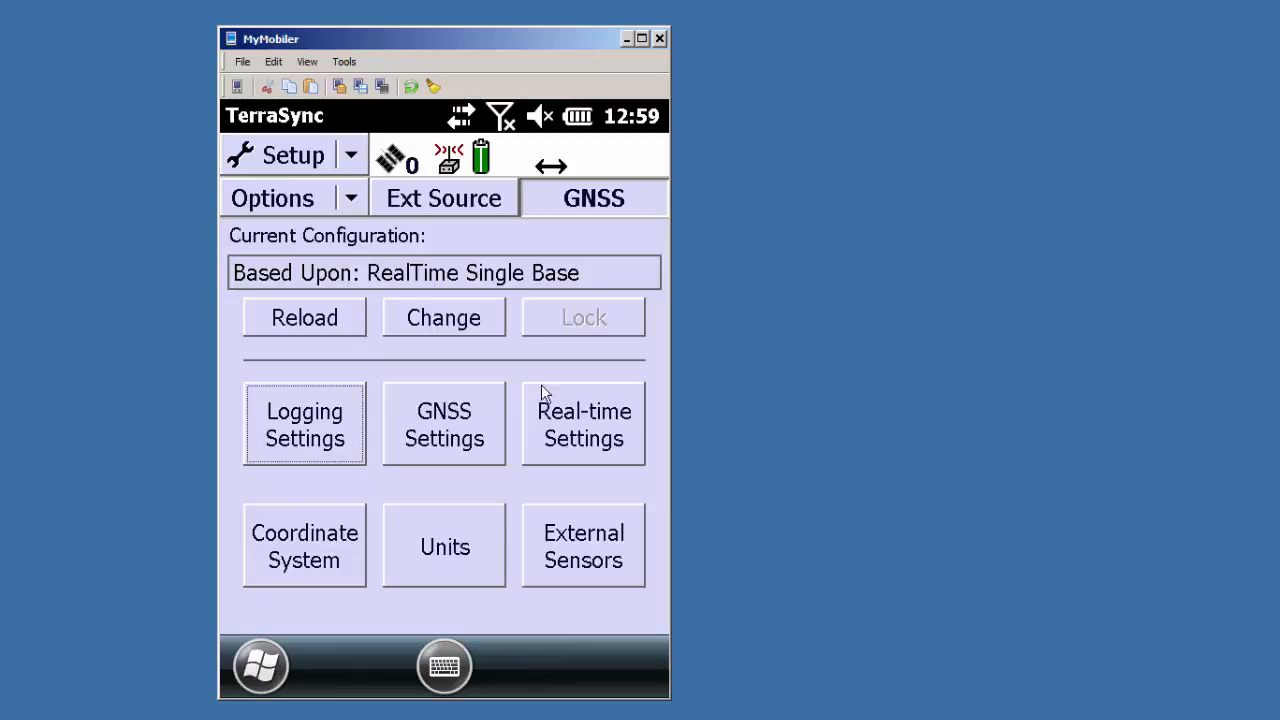
Step: Select FDOT FPRN Audit Subfoot Config as the configuration to change to
{"action": "left_click", "coordinate": [445, 318]}
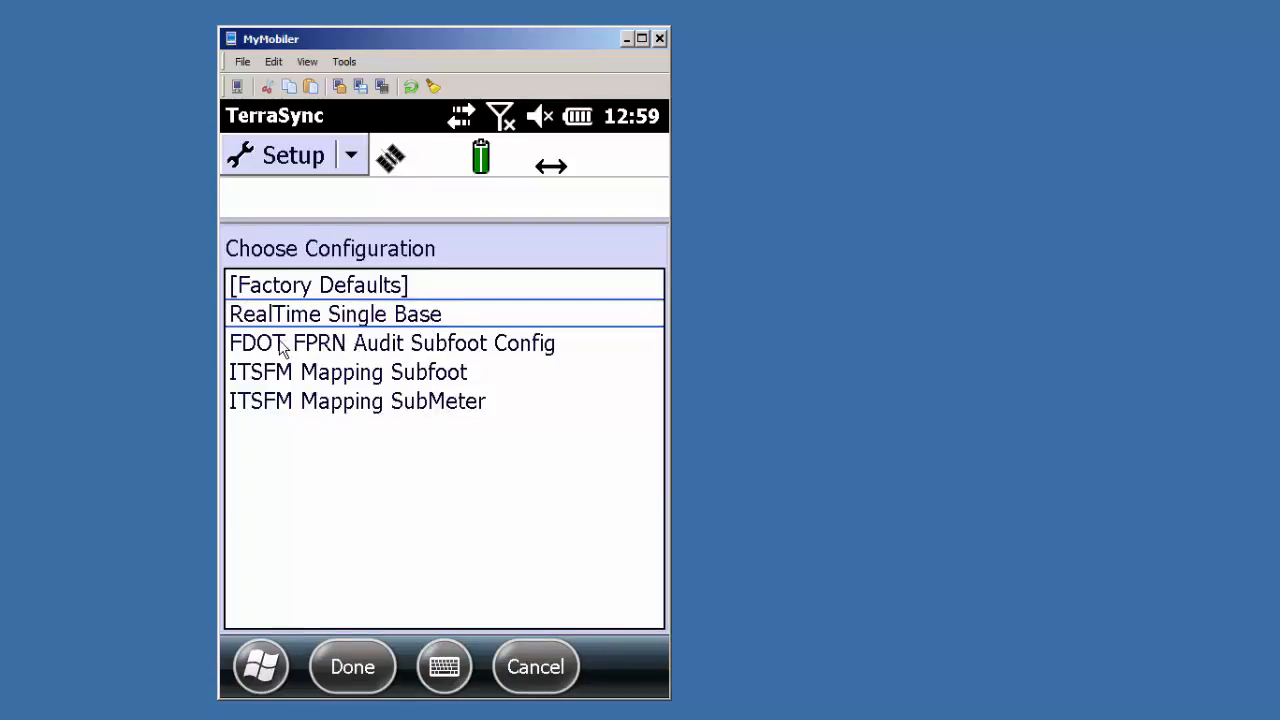
{"action": "left_click", "coordinate": [362, 345]}
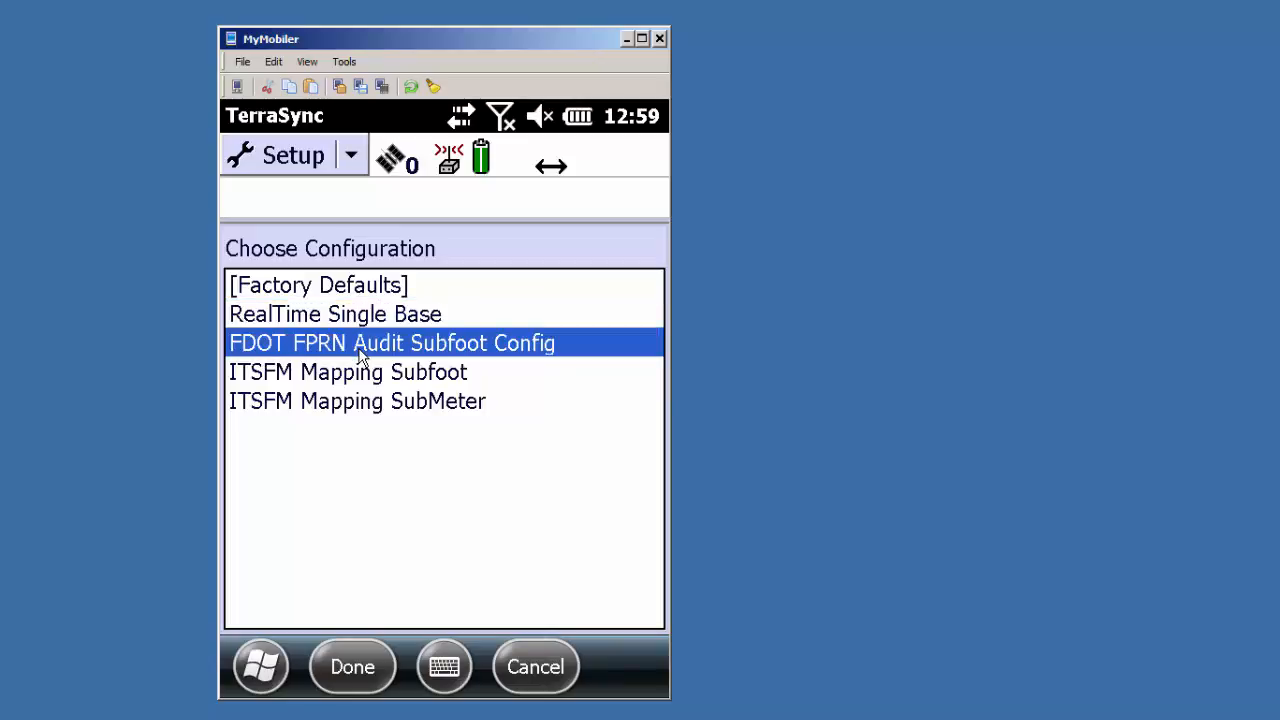